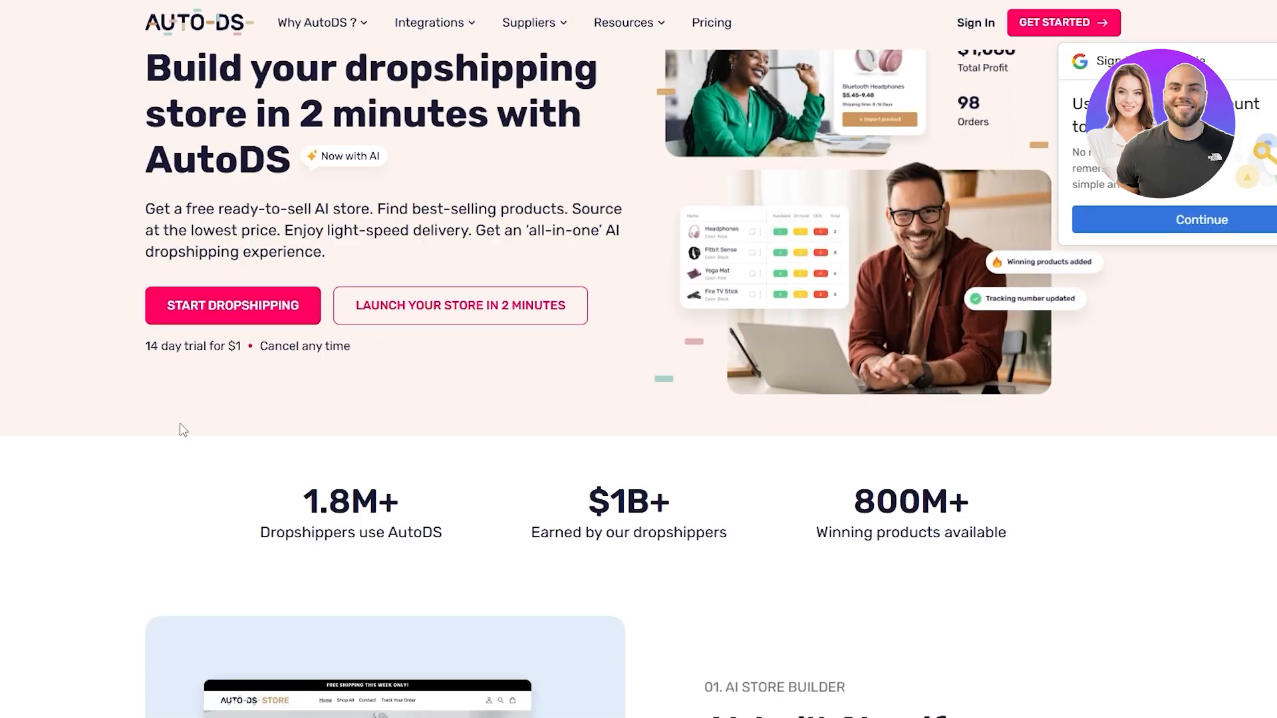
- Review the AutoDS homepage, highlight the 14 day trial for $1 offer, and dismiss the Google sign-in prompt
scroll(296, 369, "down", 14)
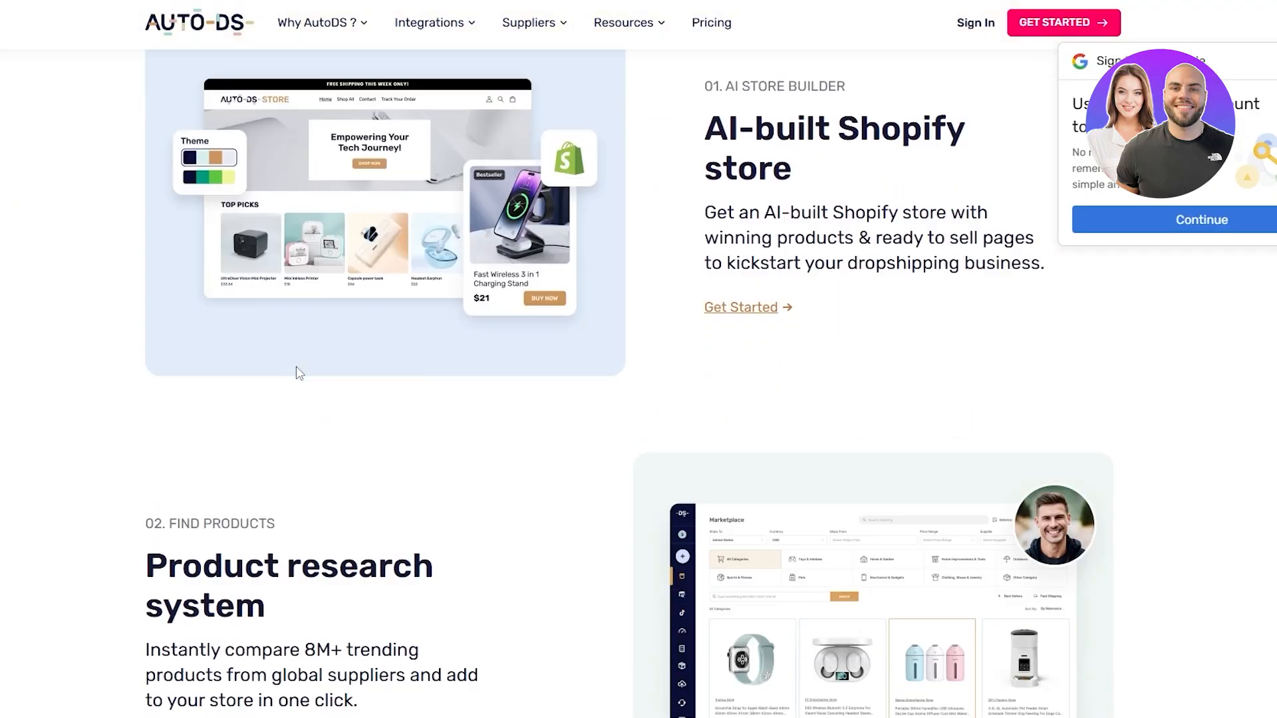
scroll(298, 342, "up", 12)
scroll(290, 326, "up", 4)
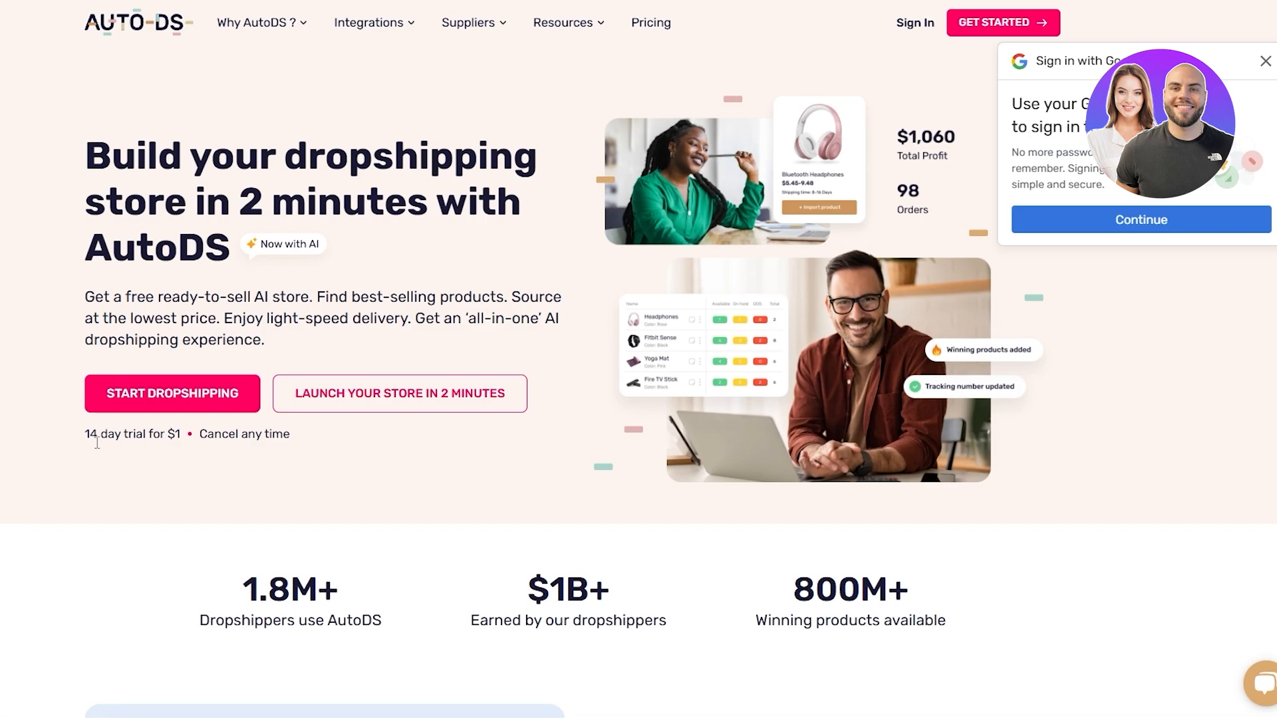
left_click_drag(91, 439, 151, 433)
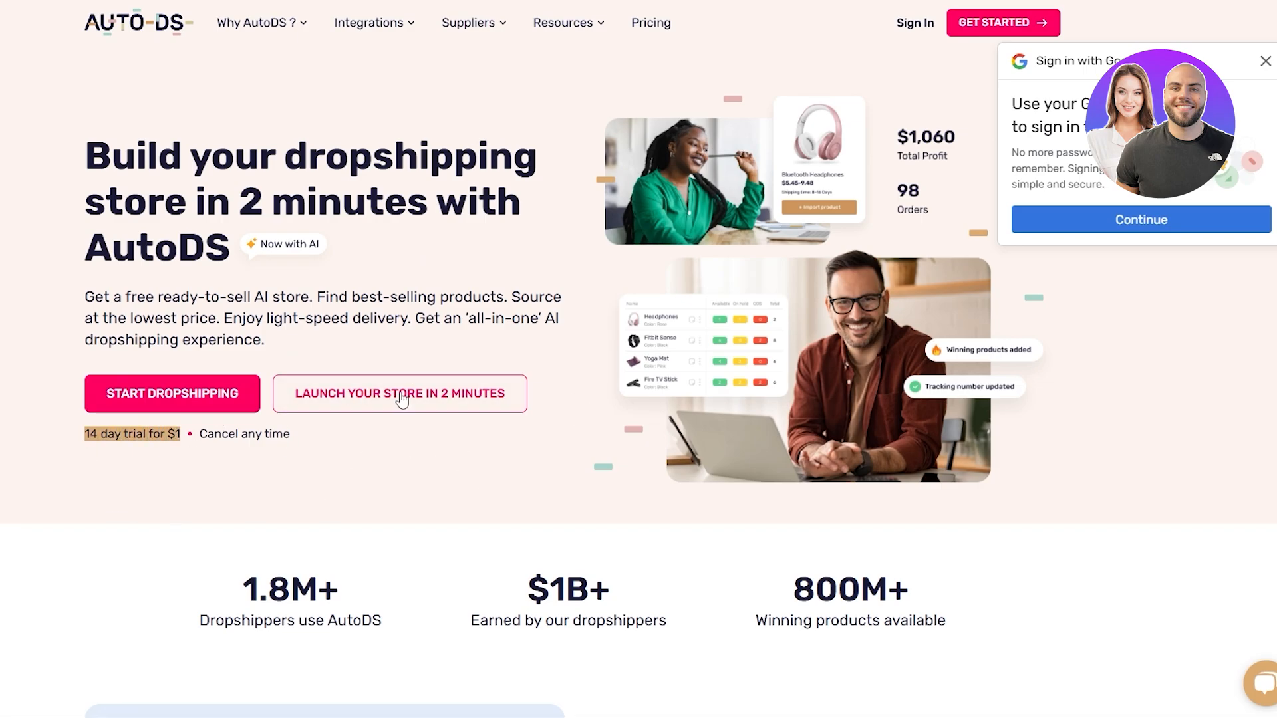
left_click(1264, 62)
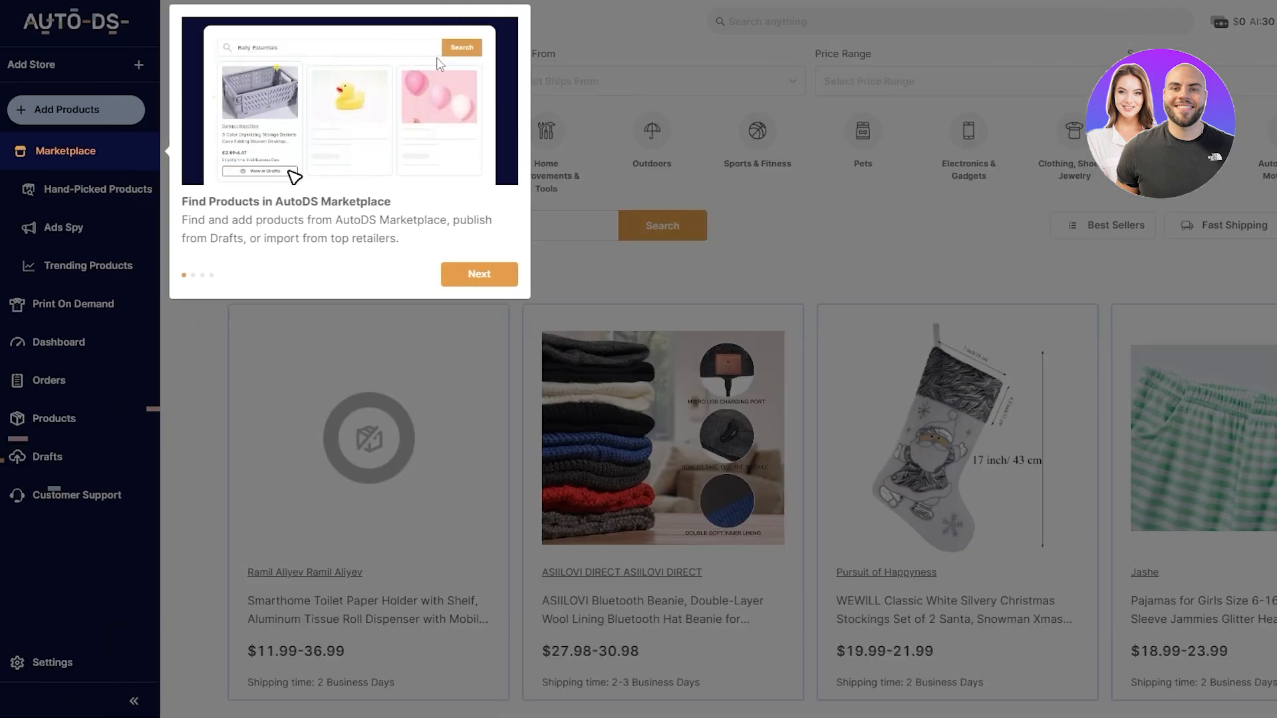
- Go through all the cards of the Marketplace introduction tour and finish it
left_click(479, 274)
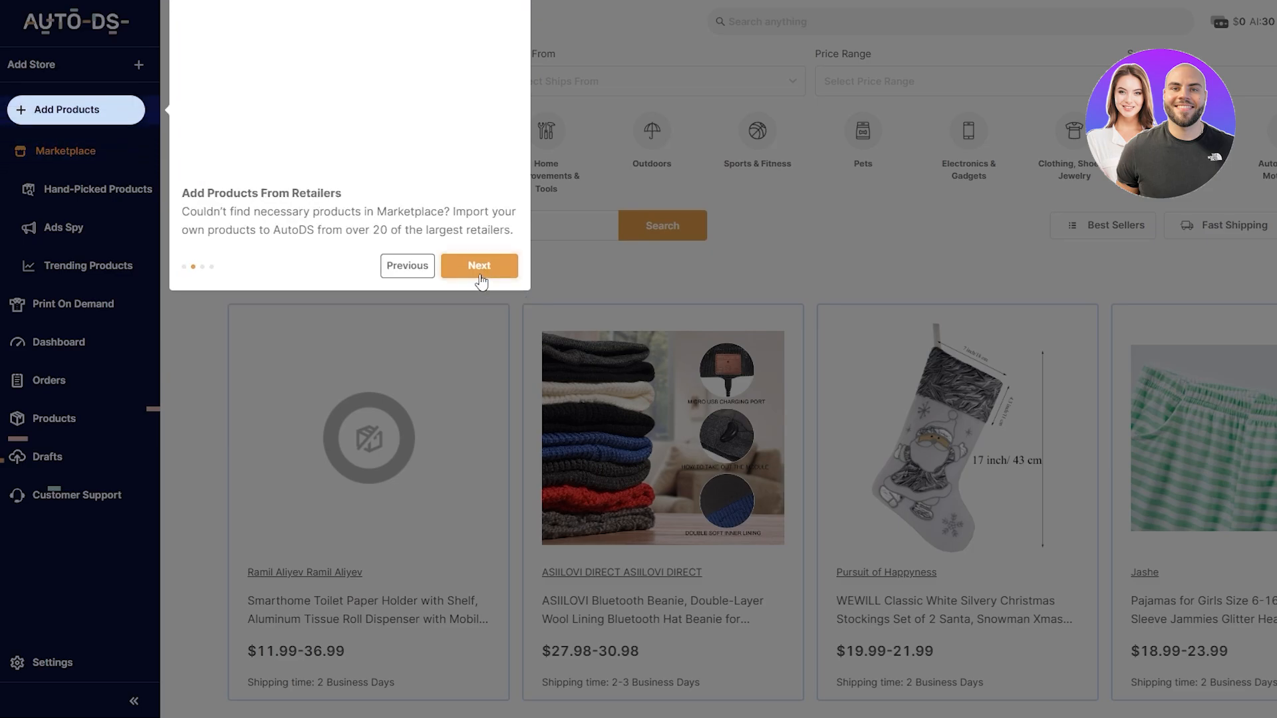
left_click(479, 274)
left_click(490, 580)
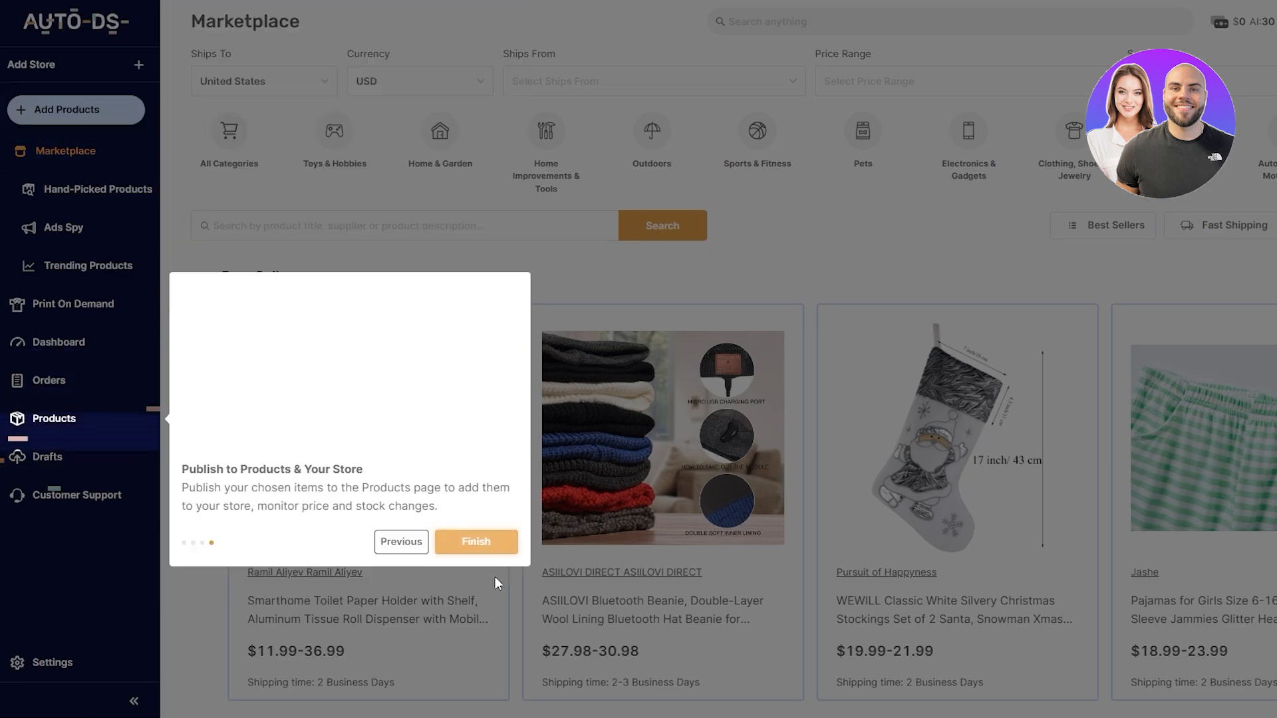
left_click(476, 543)
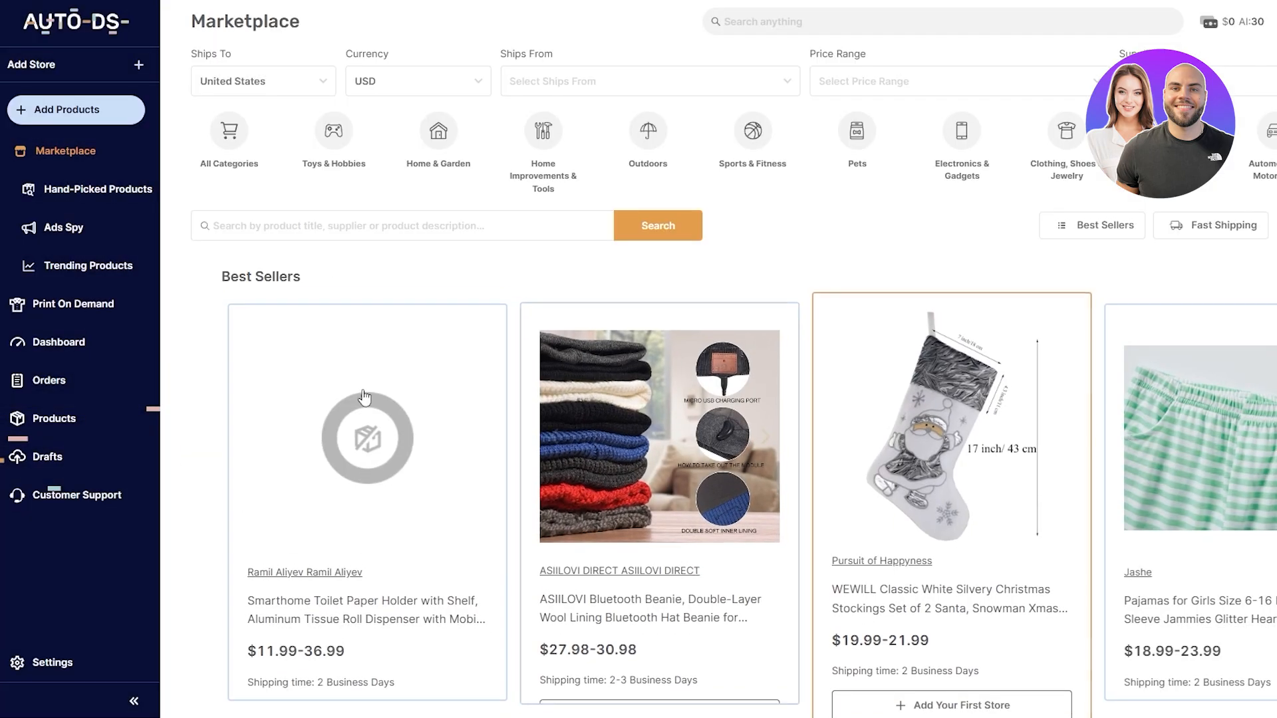
- Collapse the Store Setup Guide checklist that covers the Marketplace
scroll(746, 327, "down", 8)
scroll(746, 327, "up", 8)
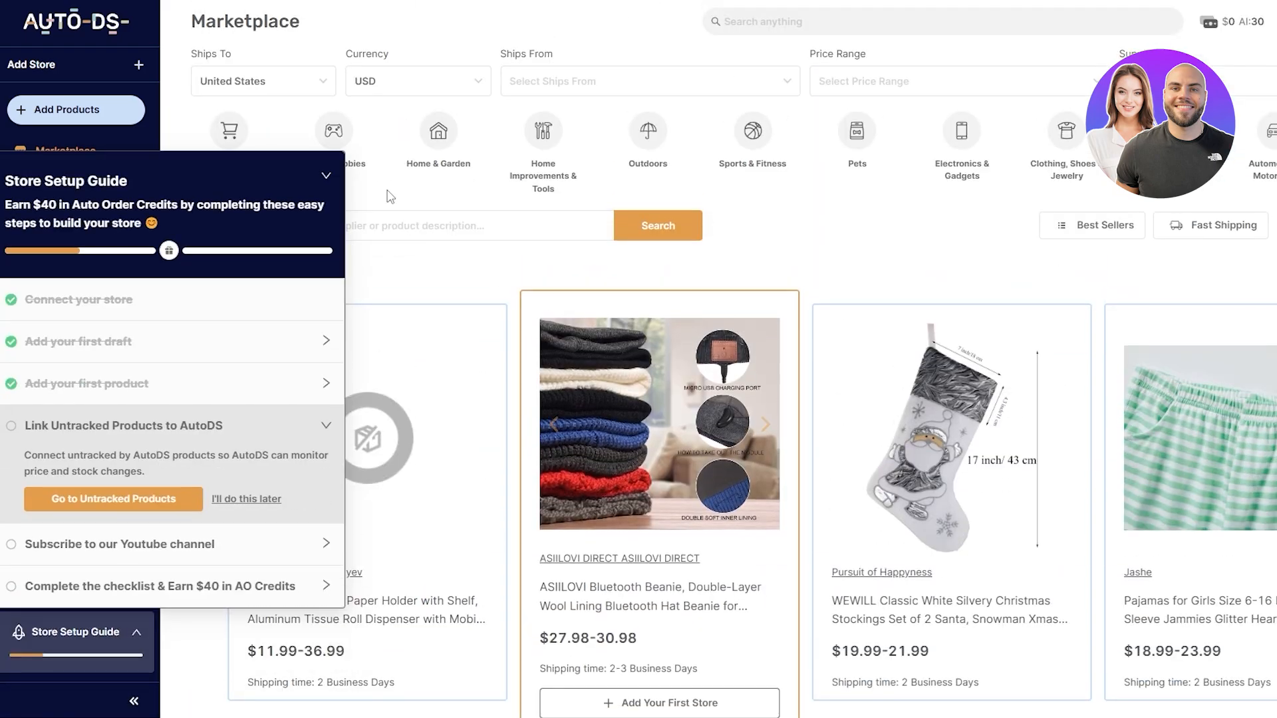
left_click(325, 176)
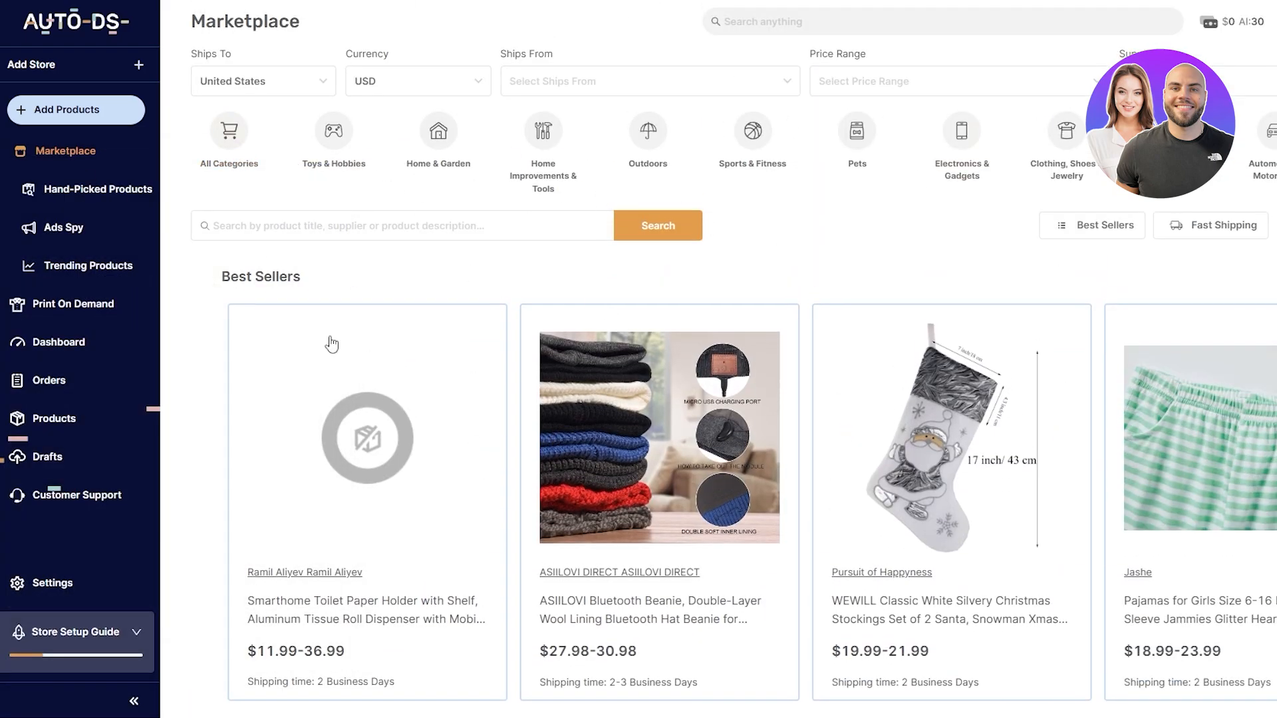
- Browse the Marketplace listings down to the Home & Garden category and open the Dashboard
scroll(331, 342, "down", 12)
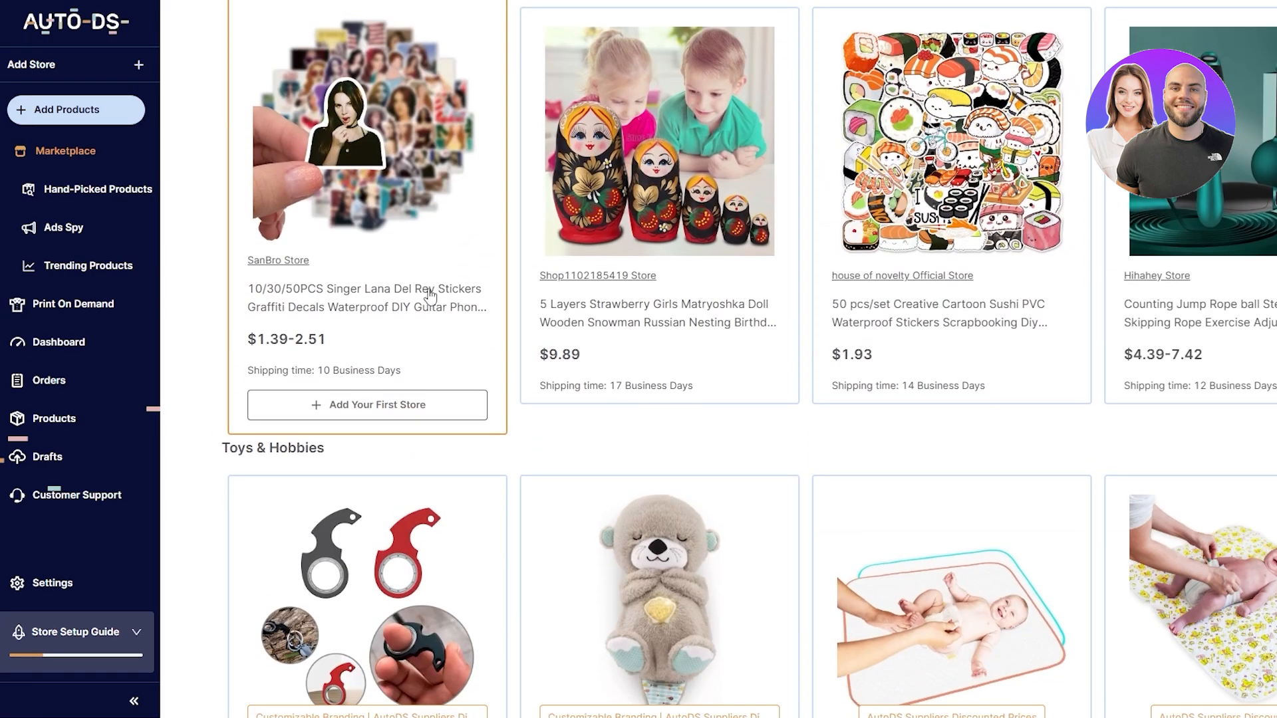
scroll(429, 294, "down", 8)
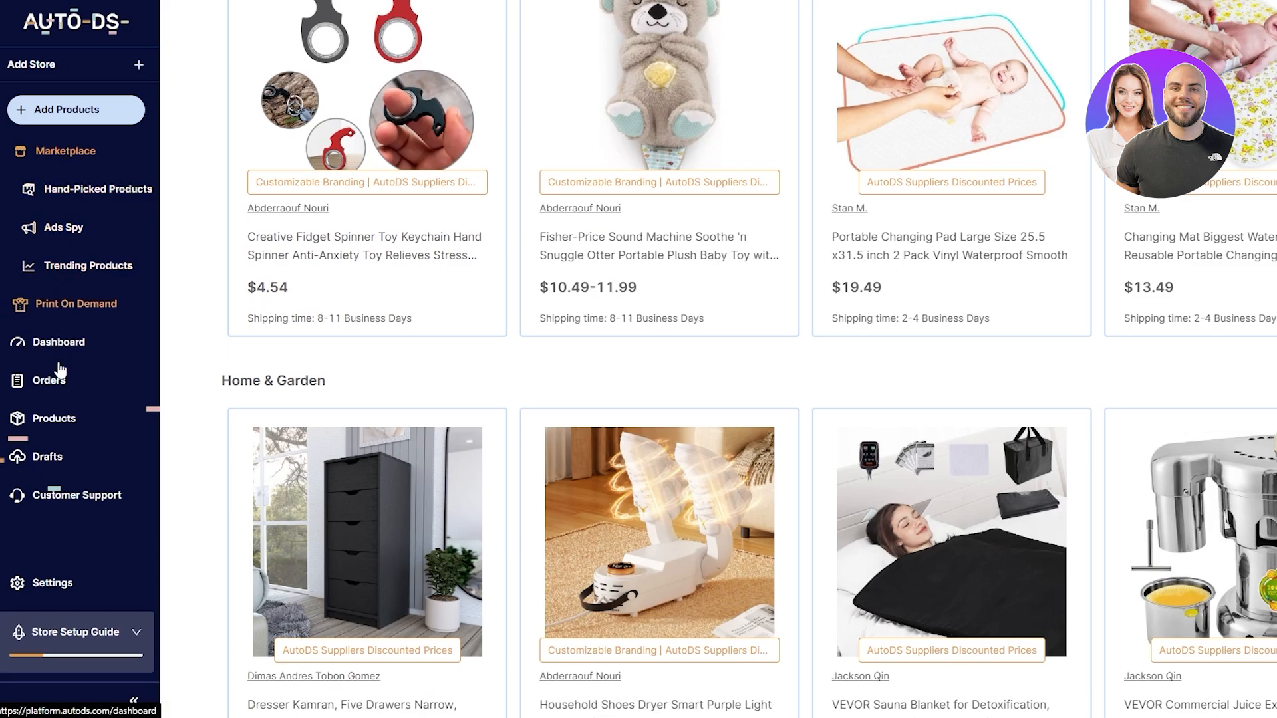
left_click(59, 341)
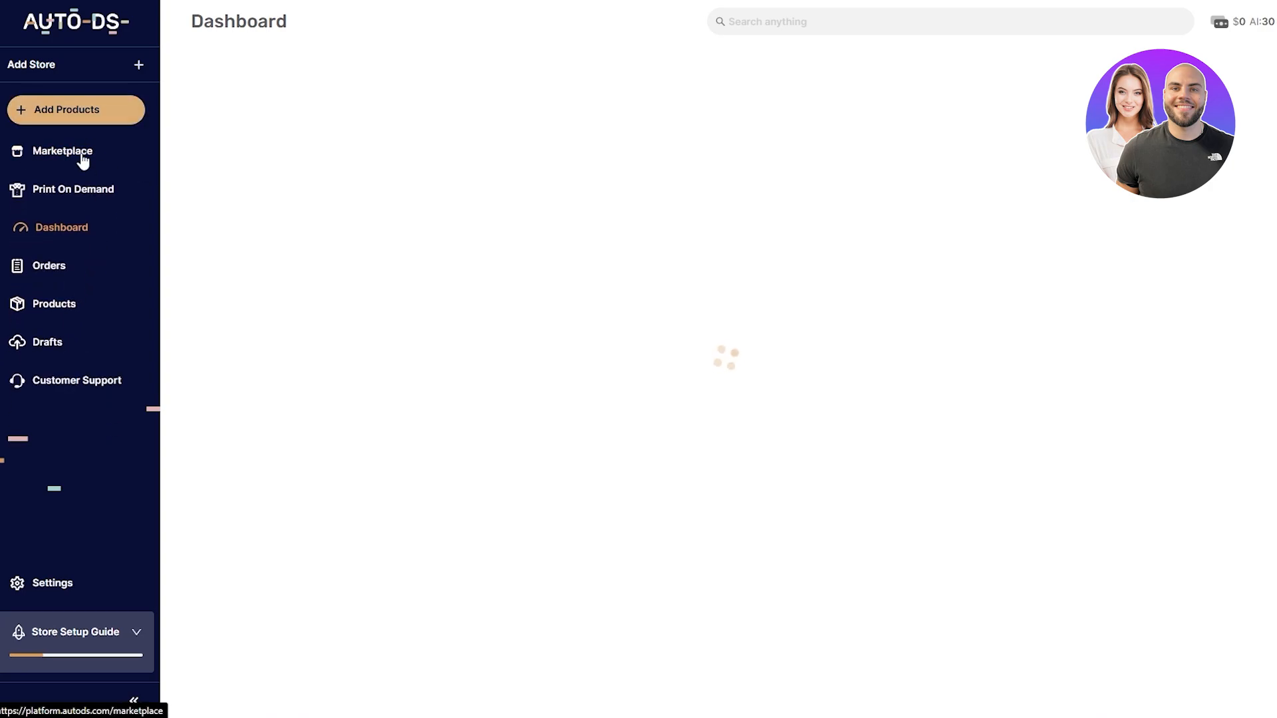
- Switch to the Shopify website and go to its account log-in
left_click(19, 113)
left_click(17, 119)
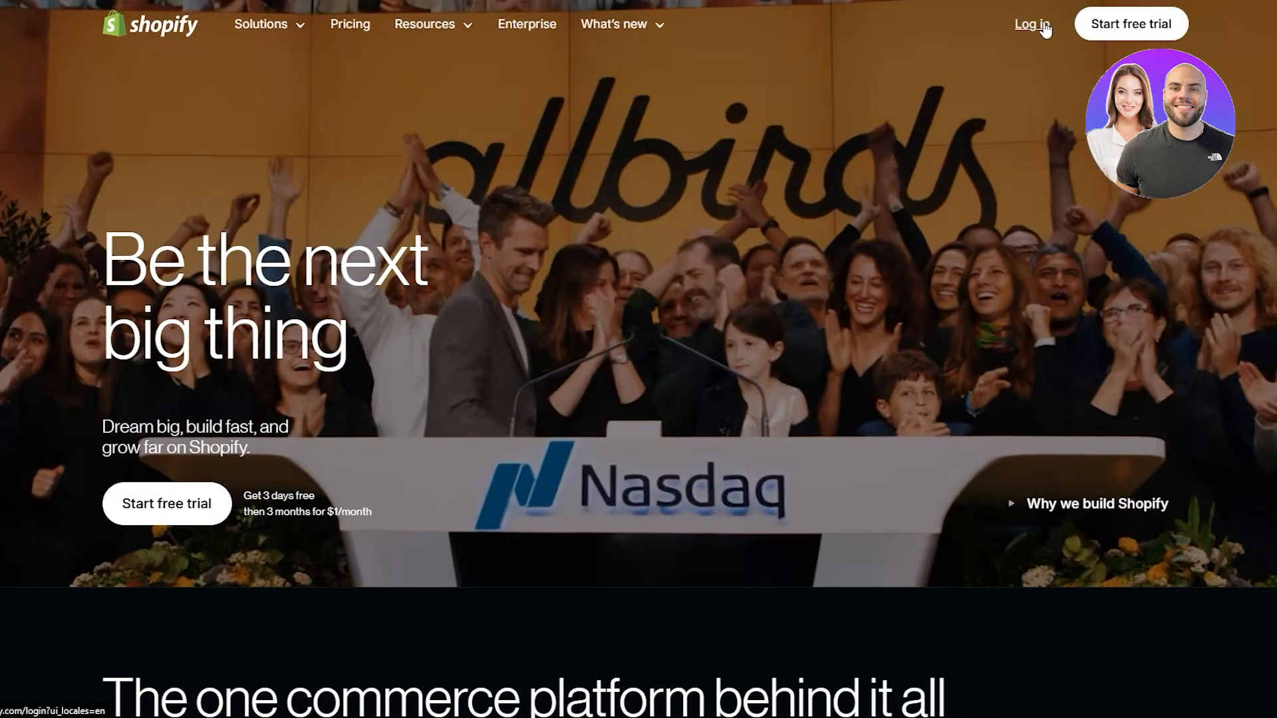
left_click(1043, 25)
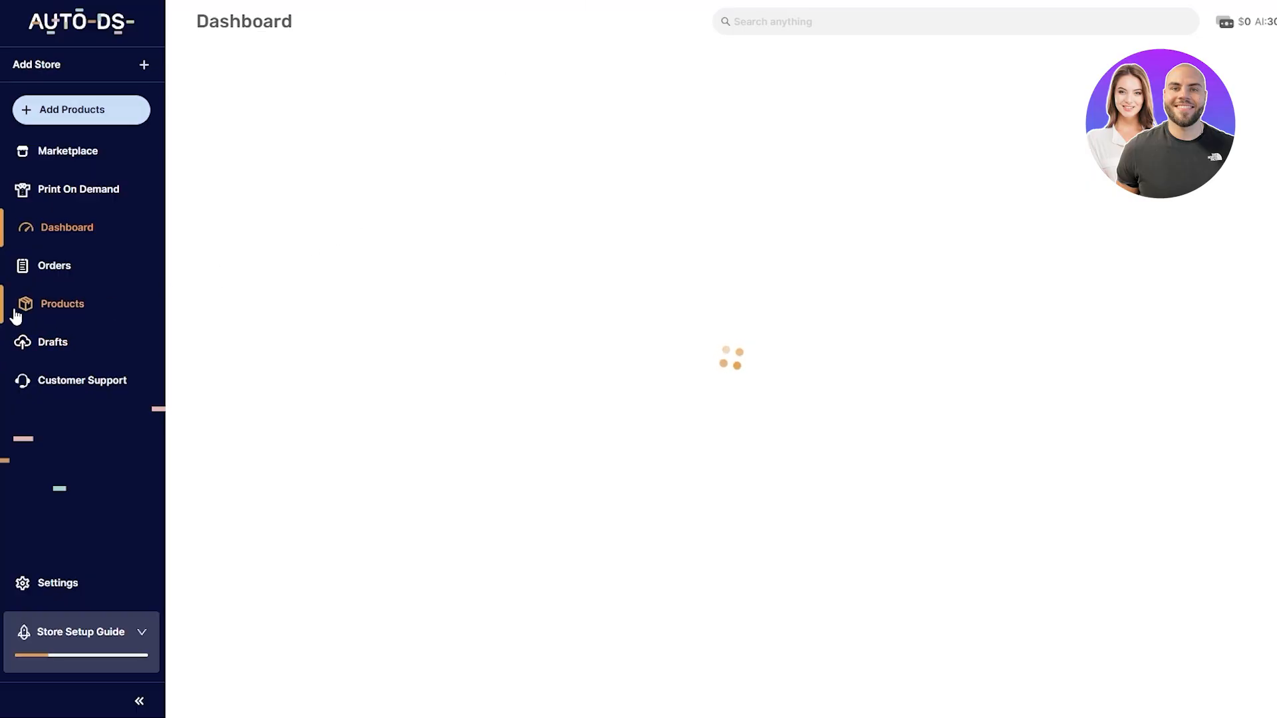
- Switch to AutoDS and add a store of type Shopify Store, choosing to connect an existing Shopify store
left_click(123, 79)
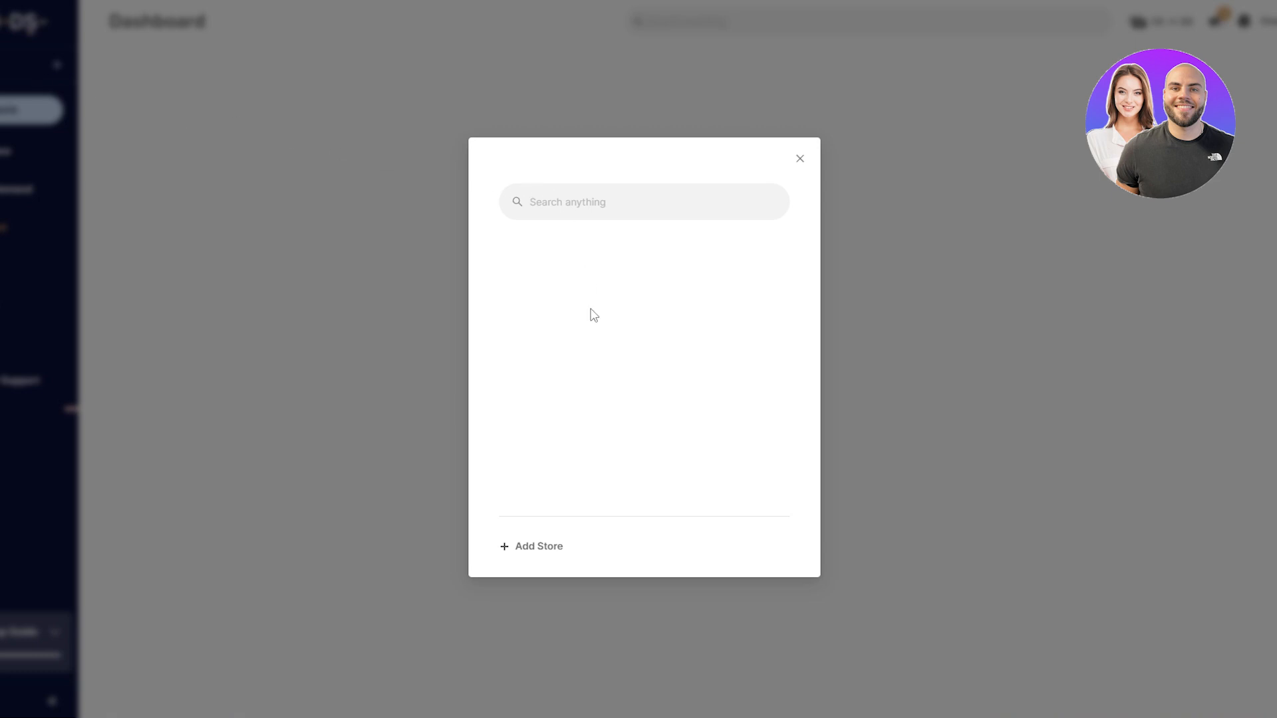
left_click(553, 545)
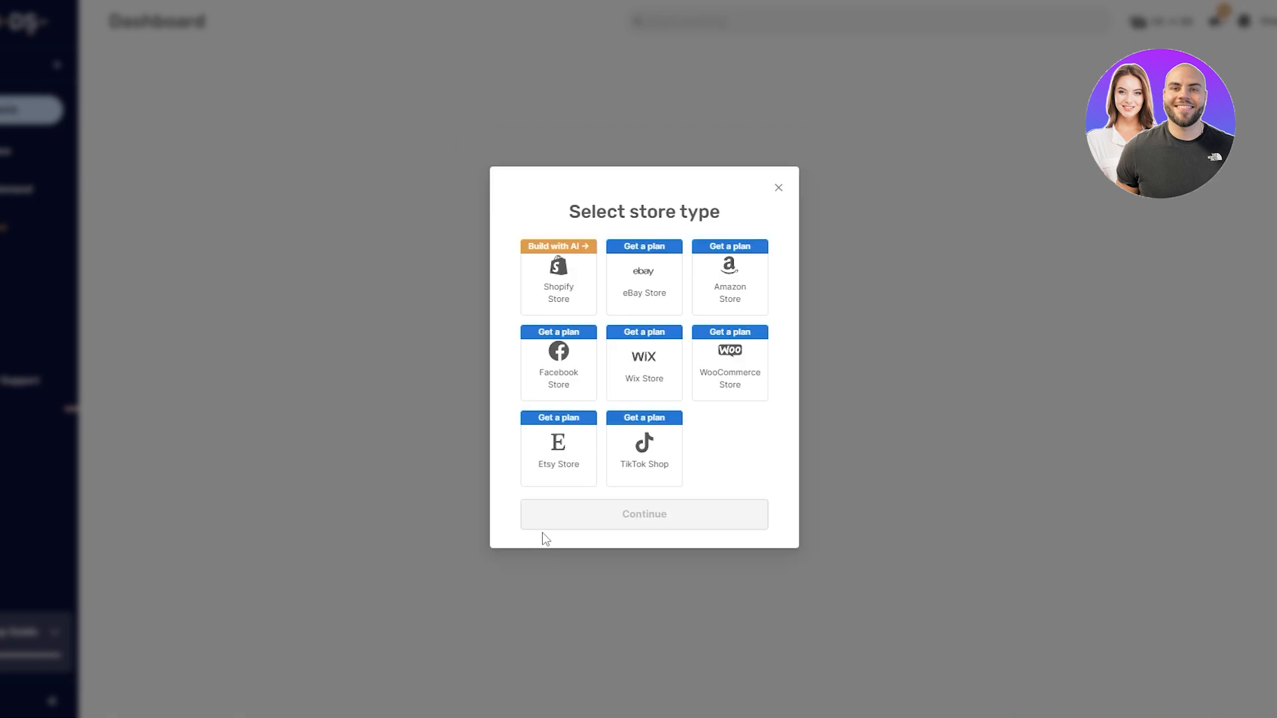
left_click(577, 284)
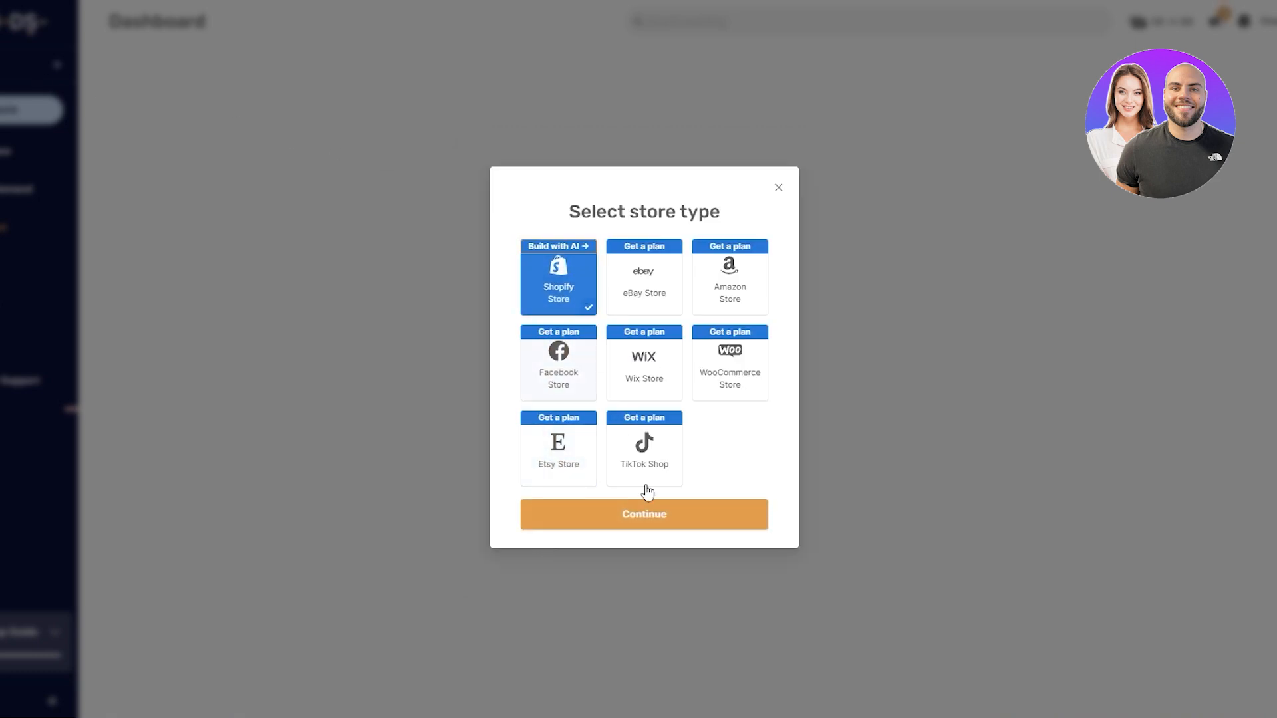
left_click(670, 522)
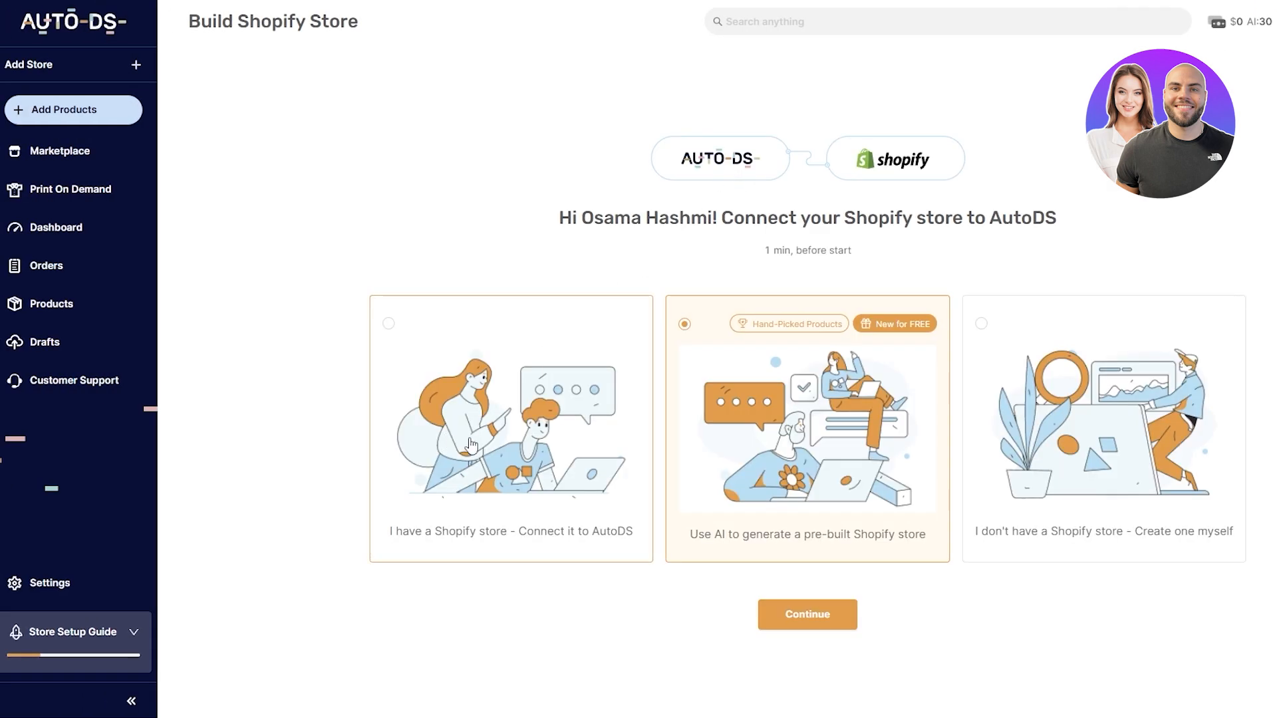
left_click(493, 536)
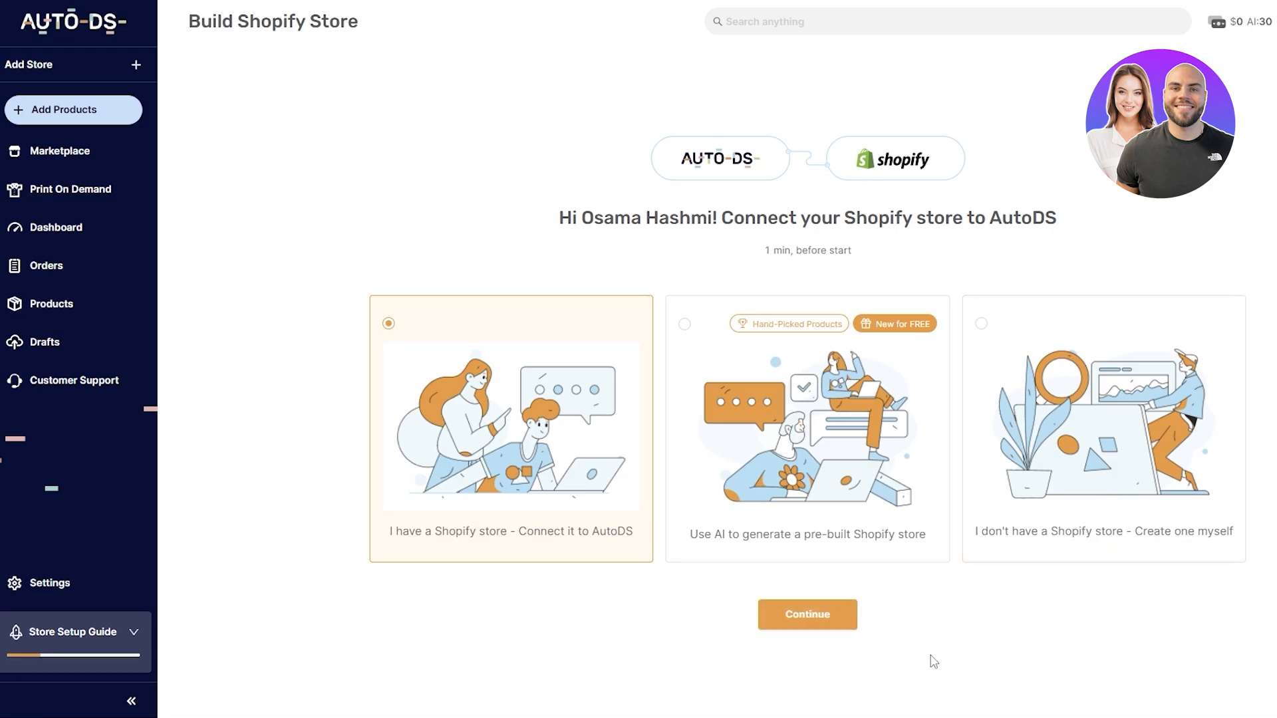
left_click(828, 622)
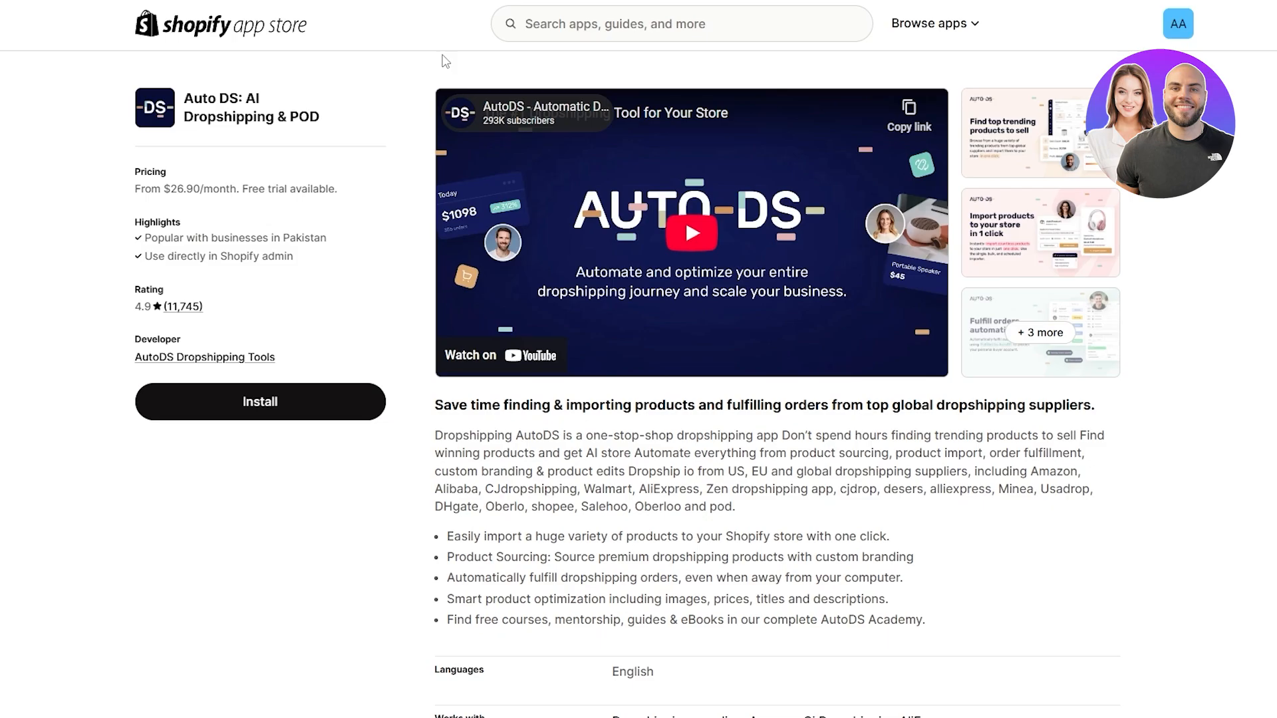
- Install the AutoDS: Dropshipping & POD app on the Shopify store, granting its requested data access, and open the app
left_click(260, 405)
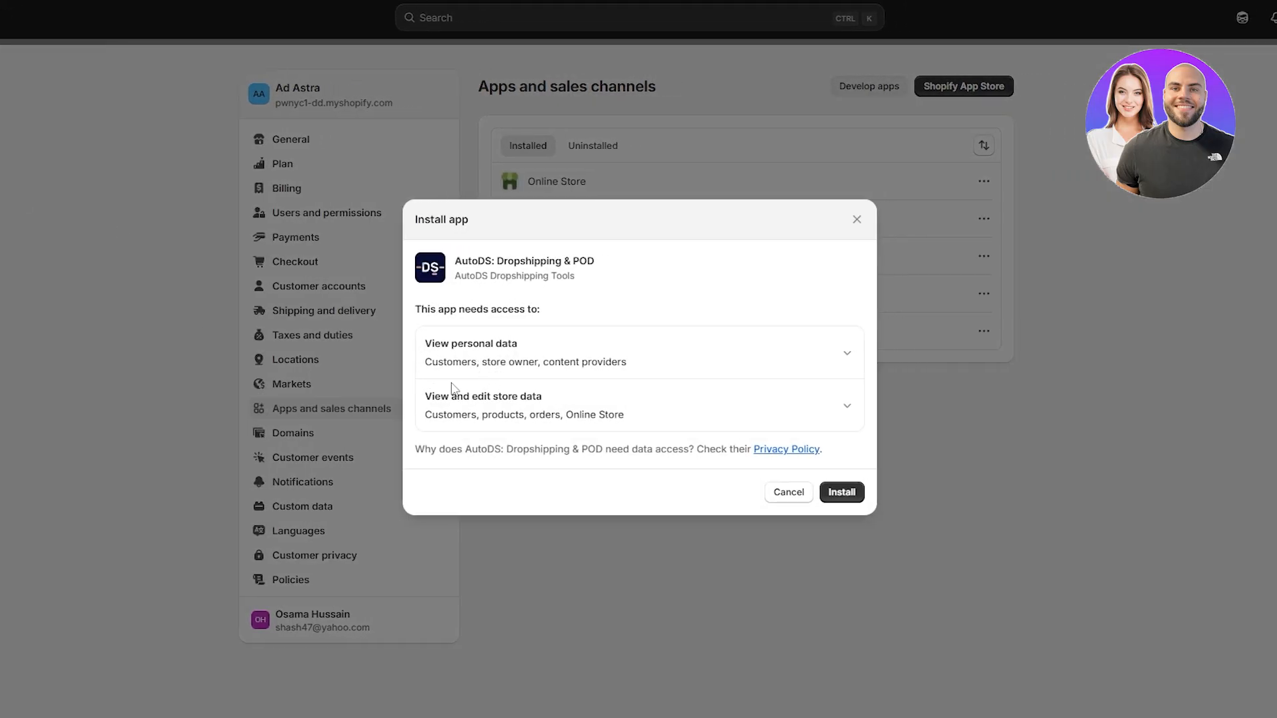
left_click(842, 498)
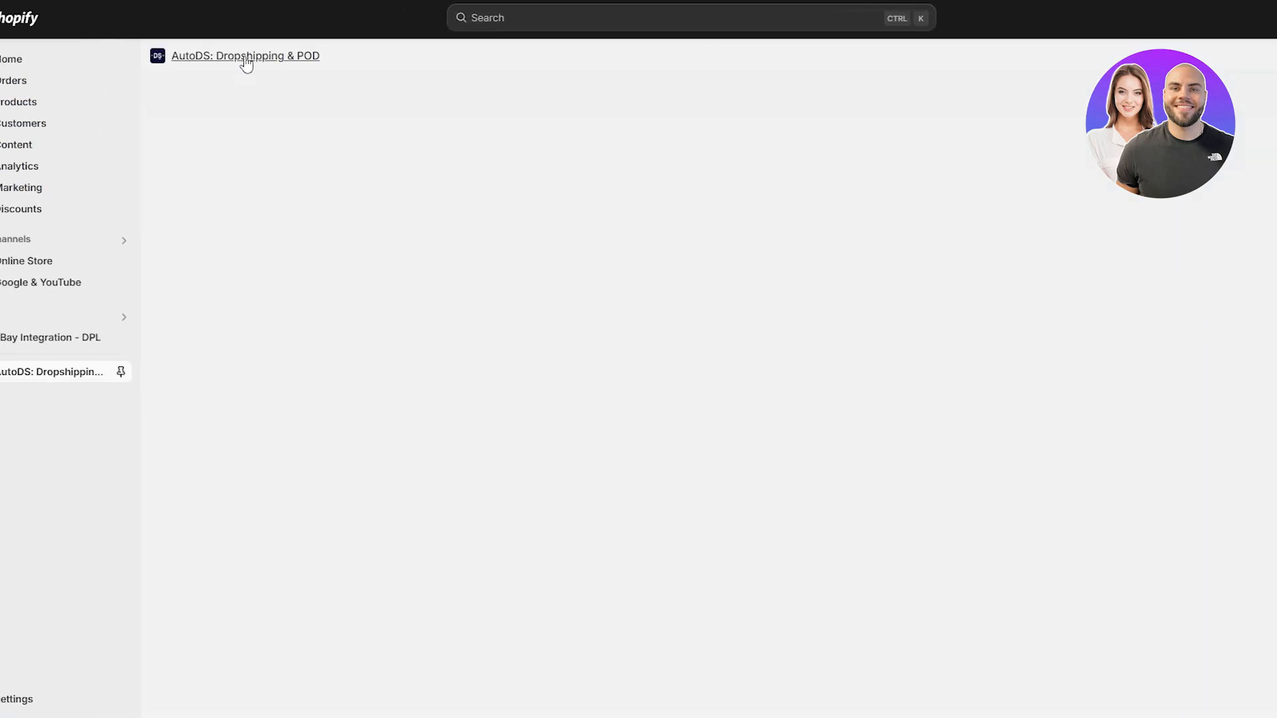
left_click(158, 371)
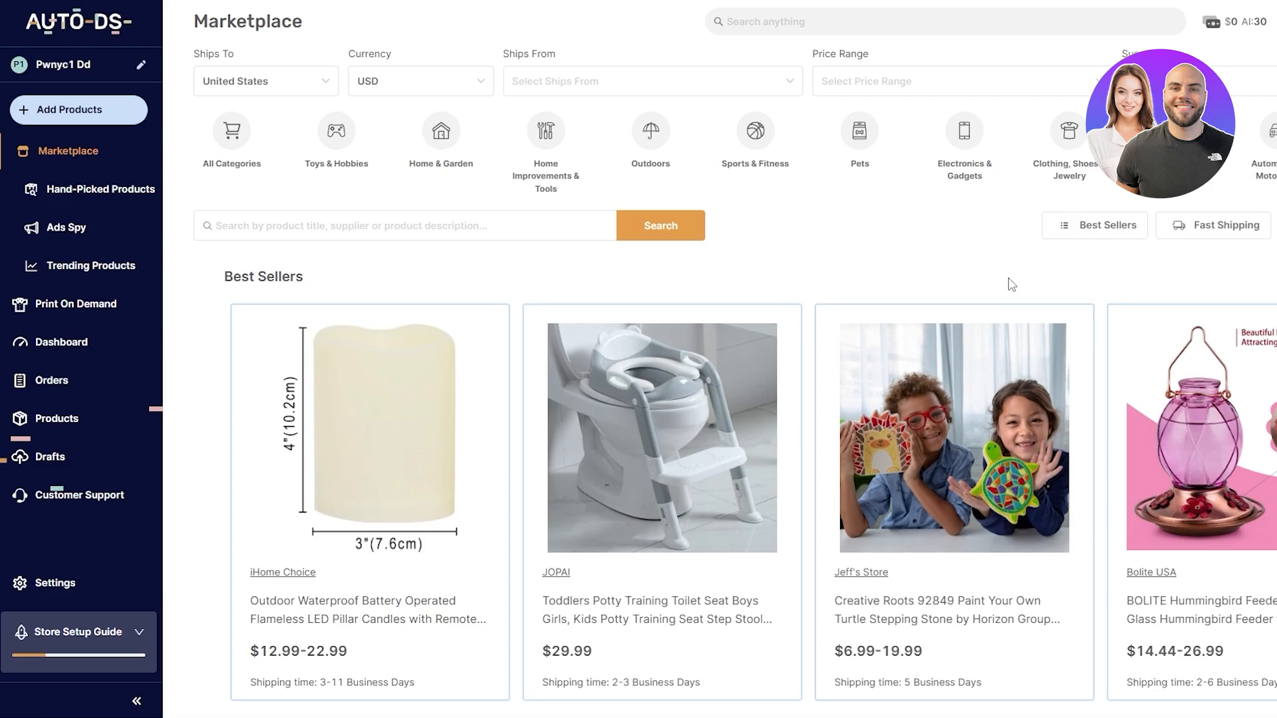
- Browse the Best Sellers and New Arrivals and import the JOPAI toddlers potty training toilet seat as a draft
scroll(317, 475, "down", 8)
scroll(288, 285, "up", 7)
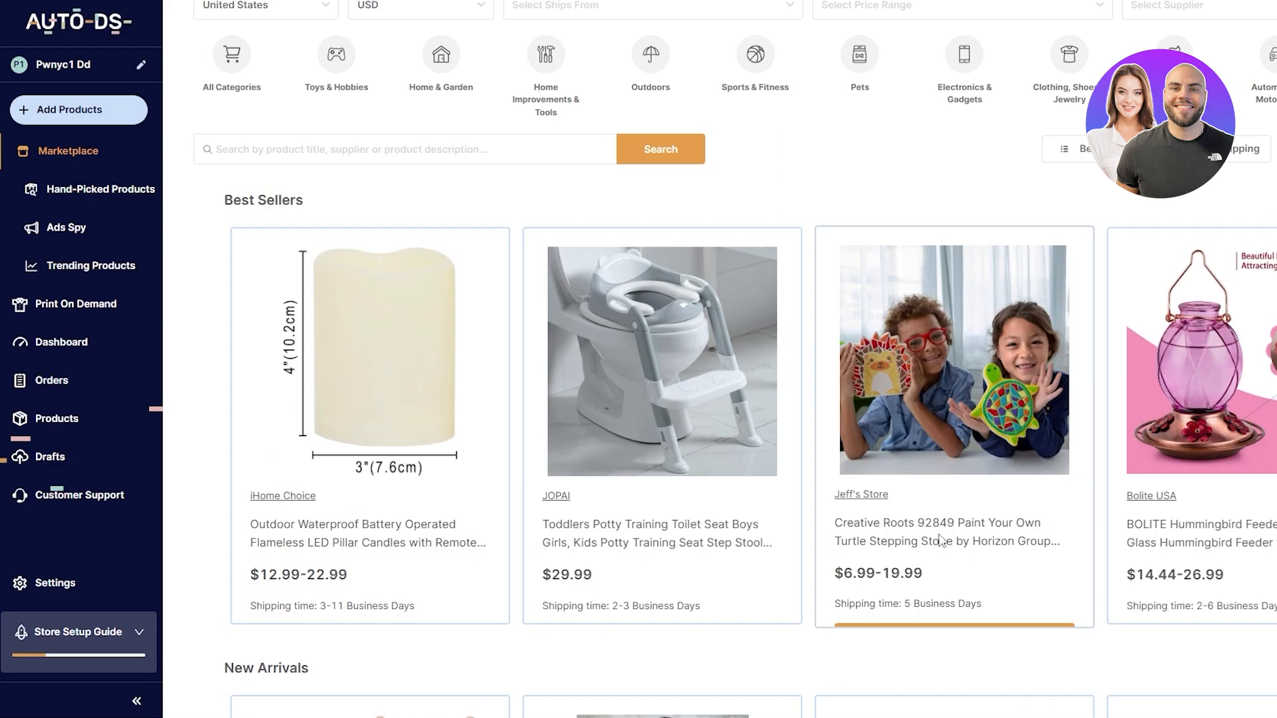
scroll(732, 405, "up", 1)
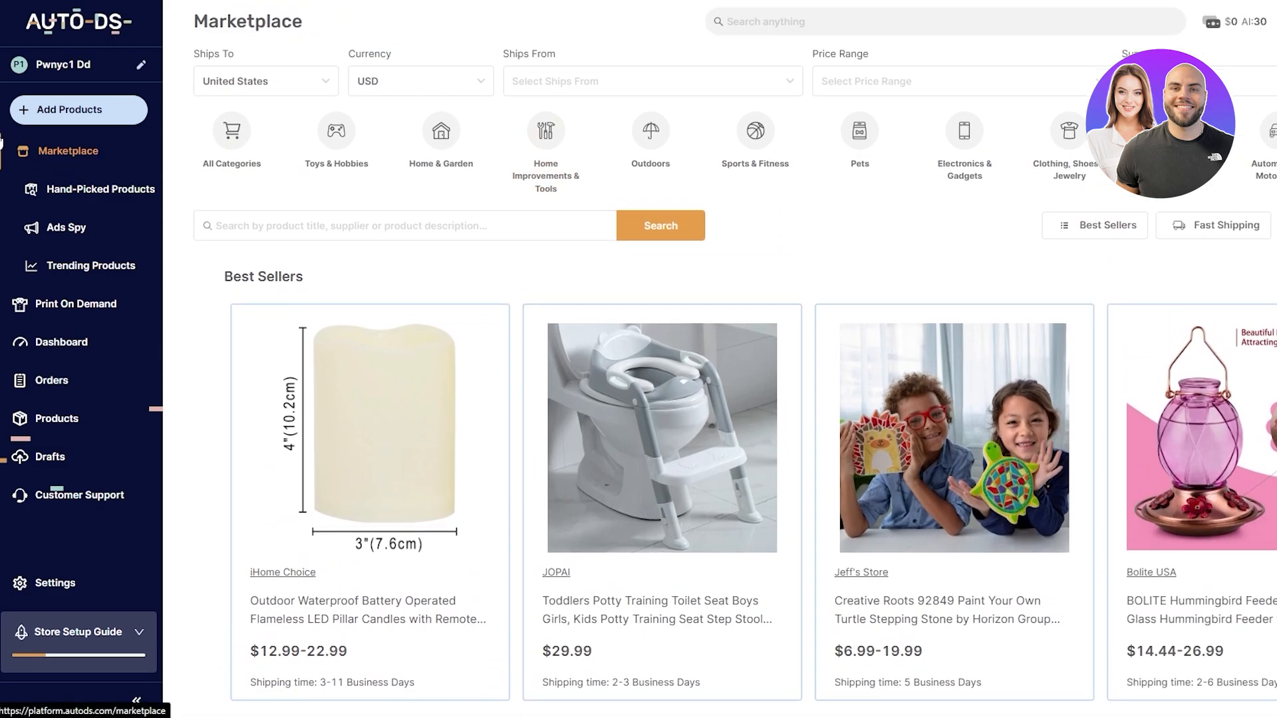
scroll(612, 313, "down", 11)
scroll(550, 436, "up", 6)
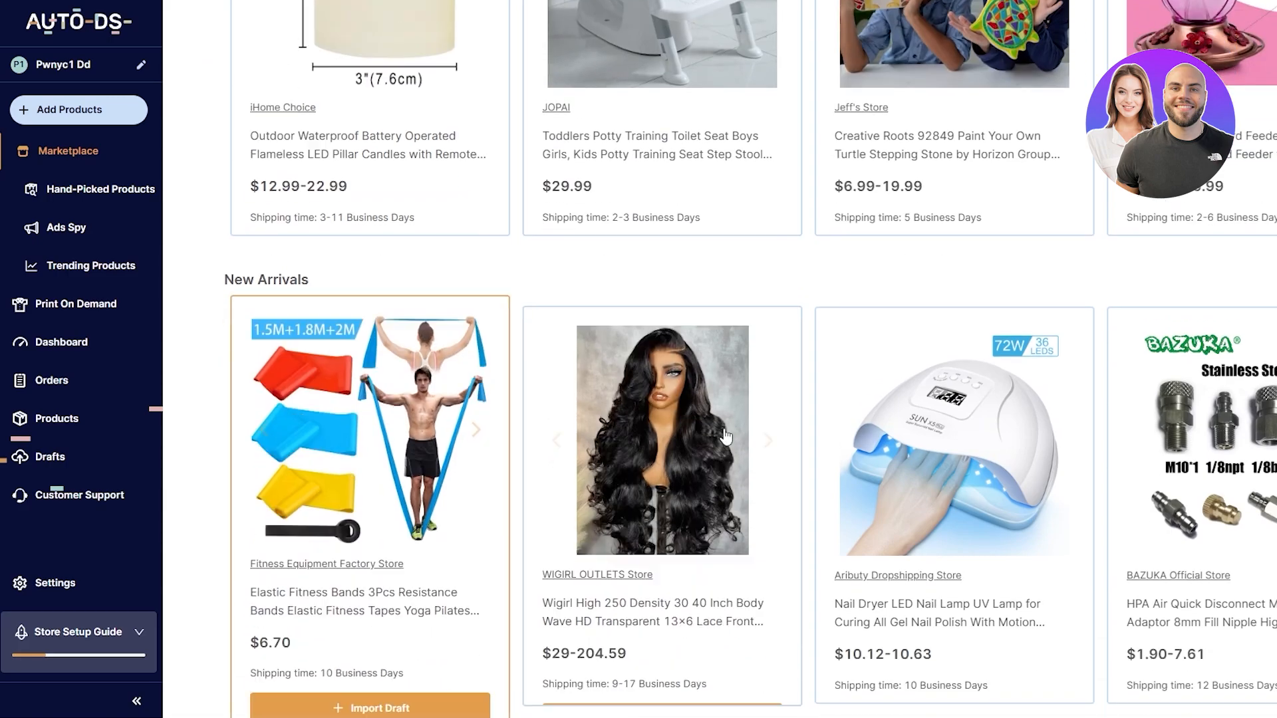
scroll(623, 444, "down", 6)
scroll(623, 444, "up", 8)
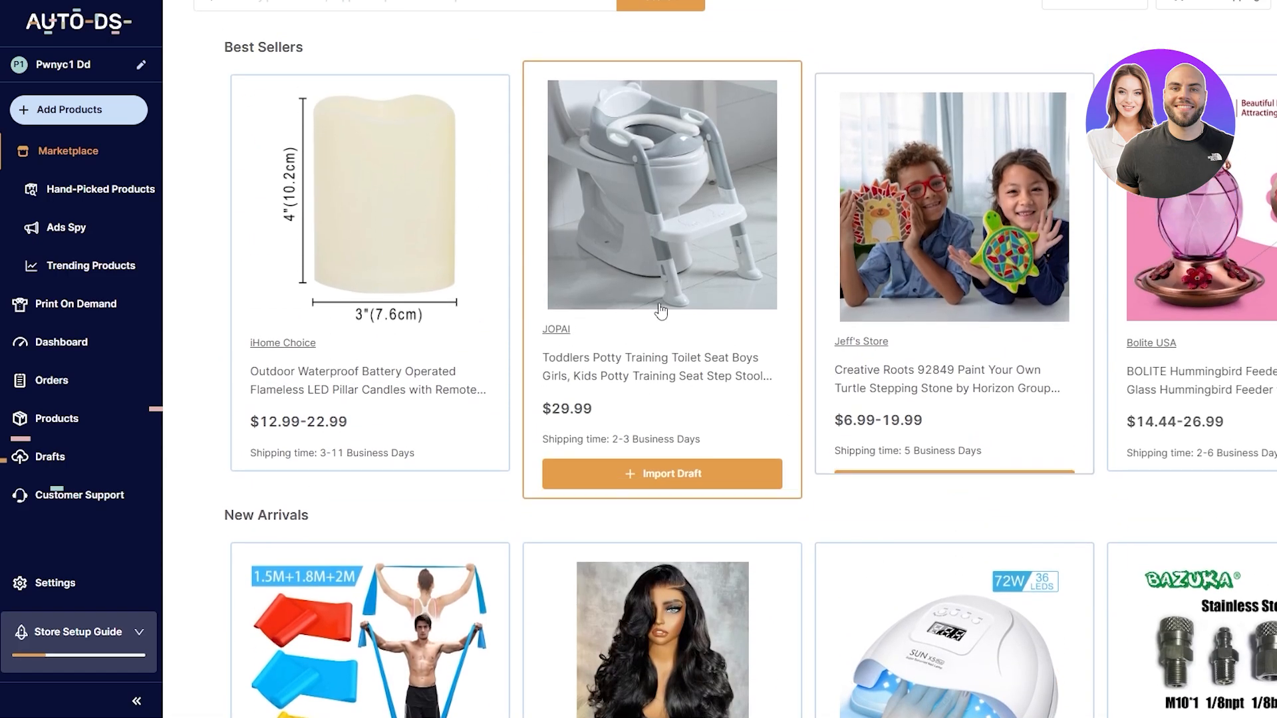
left_click(662, 476)
- Open the form for adding a single product to the connected store
scroll(730, 474, "down", 15)
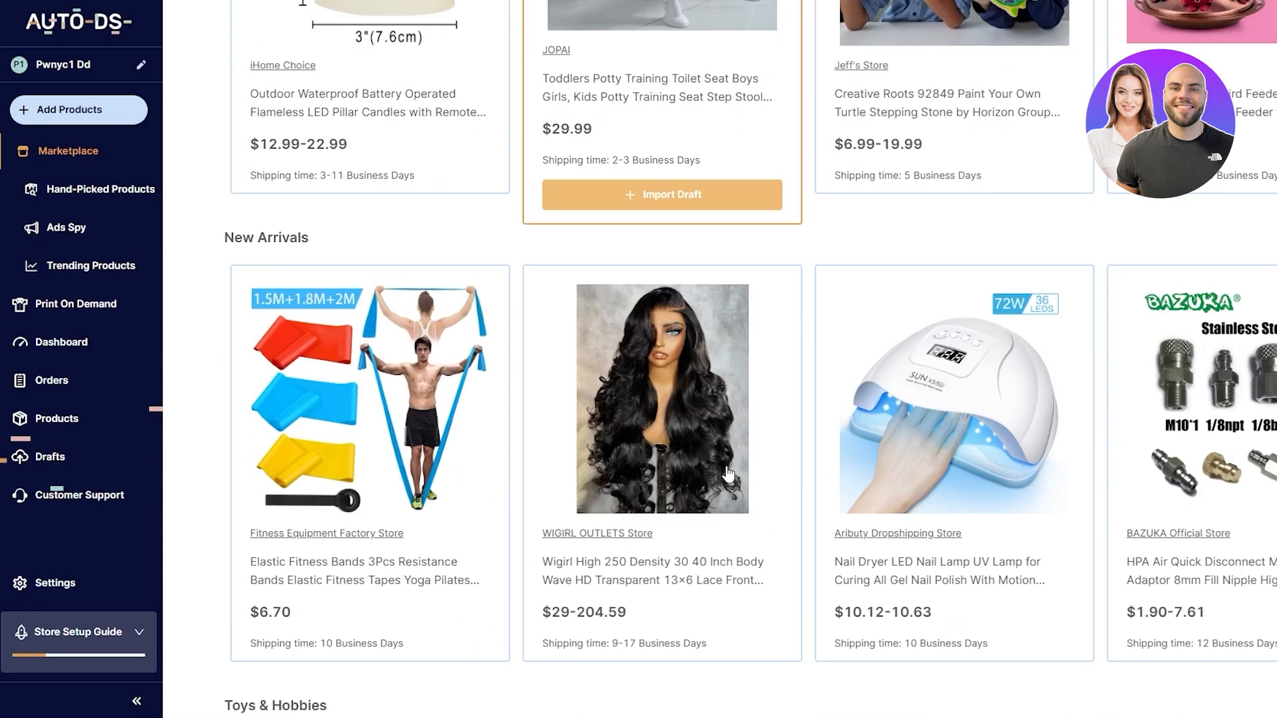
scroll(728, 470, "up", 10)
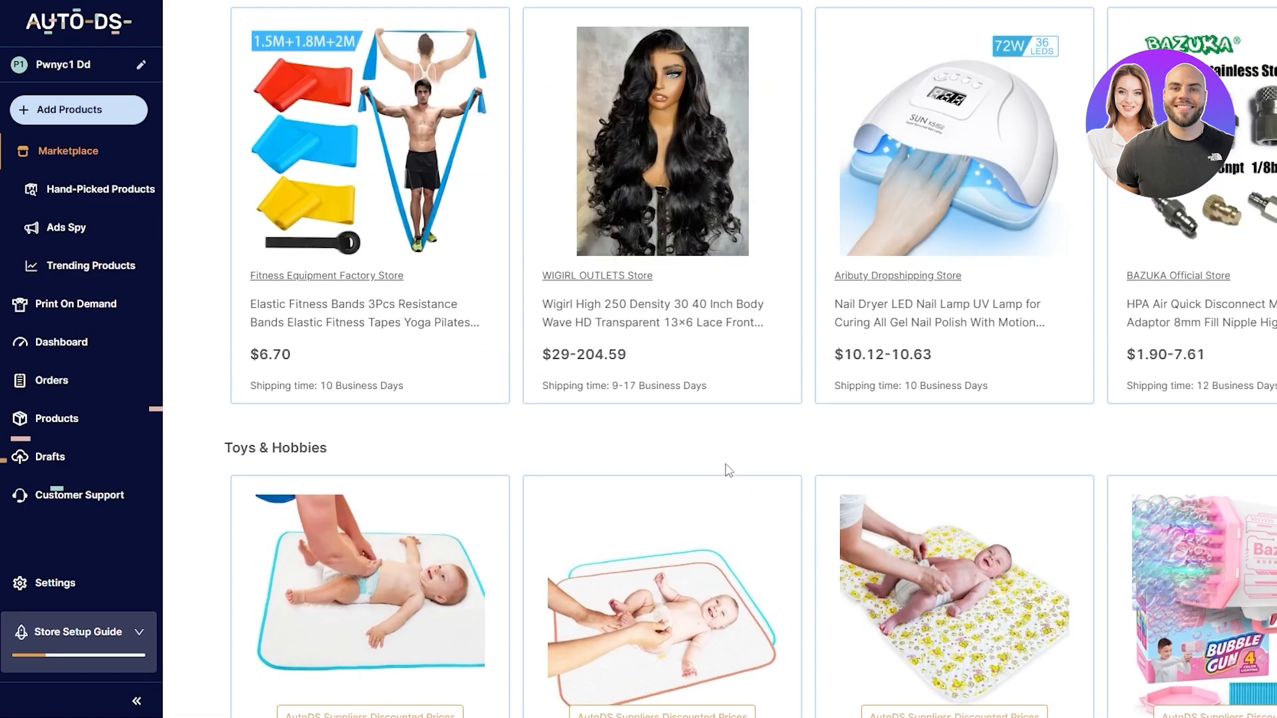
scroll(683, 490, "up", 6)
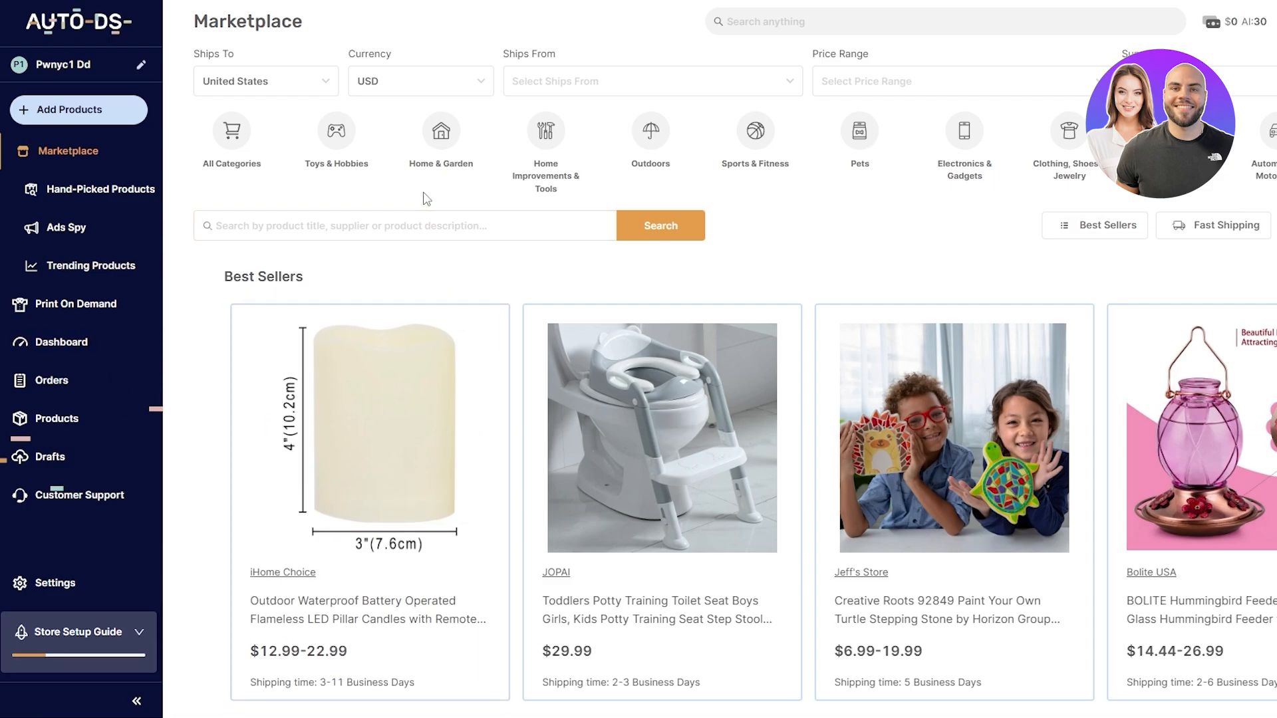
left_click(59, 110)
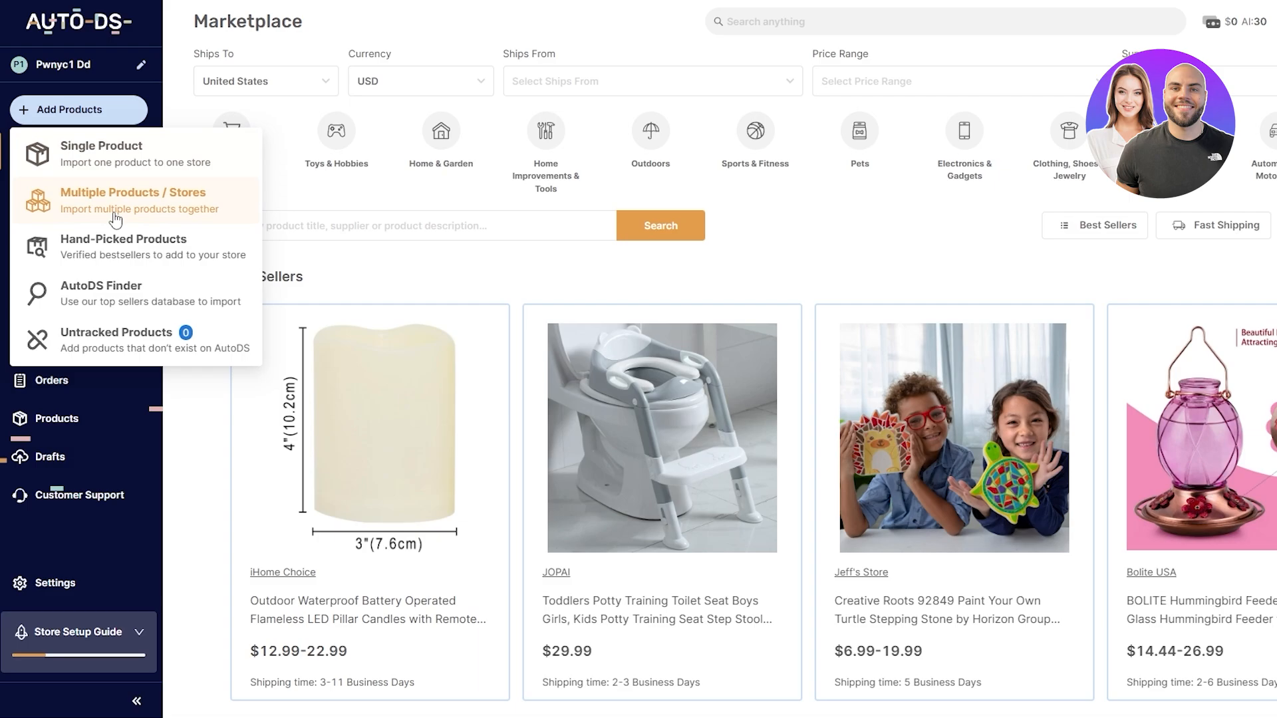
left_click(102, 154)
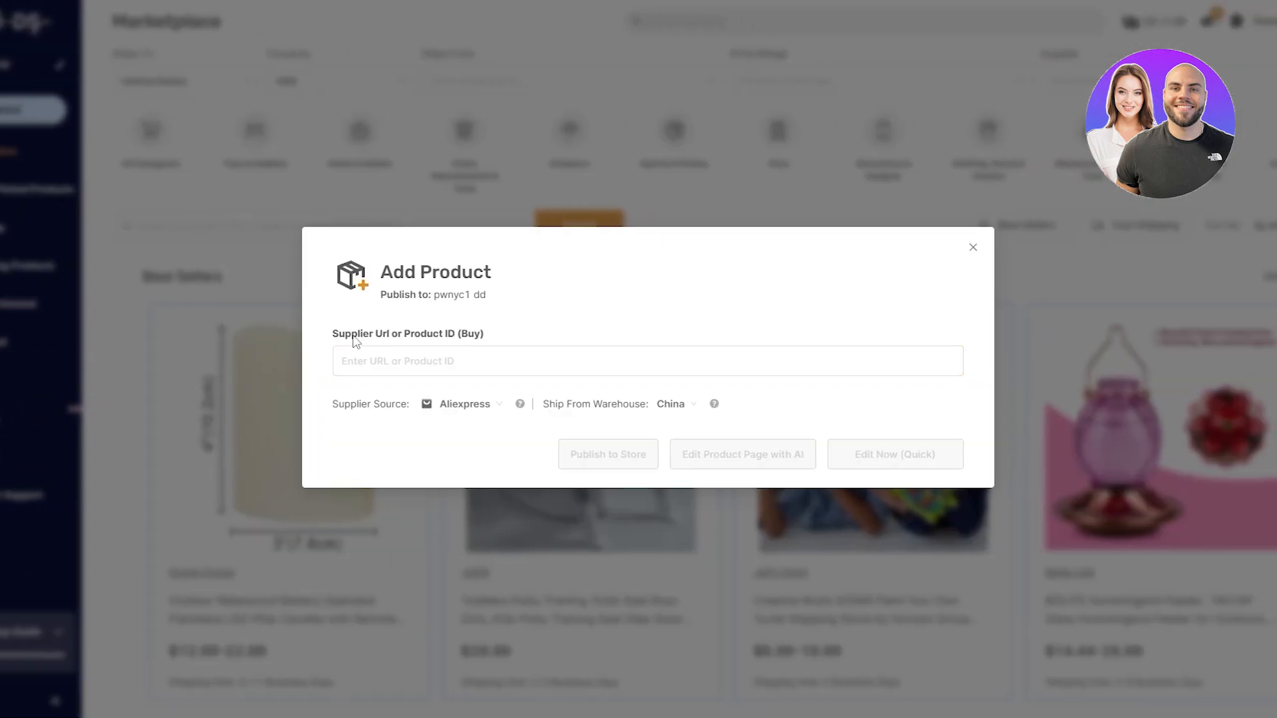
- Examine the supplier sources and ship-from warehouses offered in the Add Product form
left_click_drag(354, 339, 425, 338)
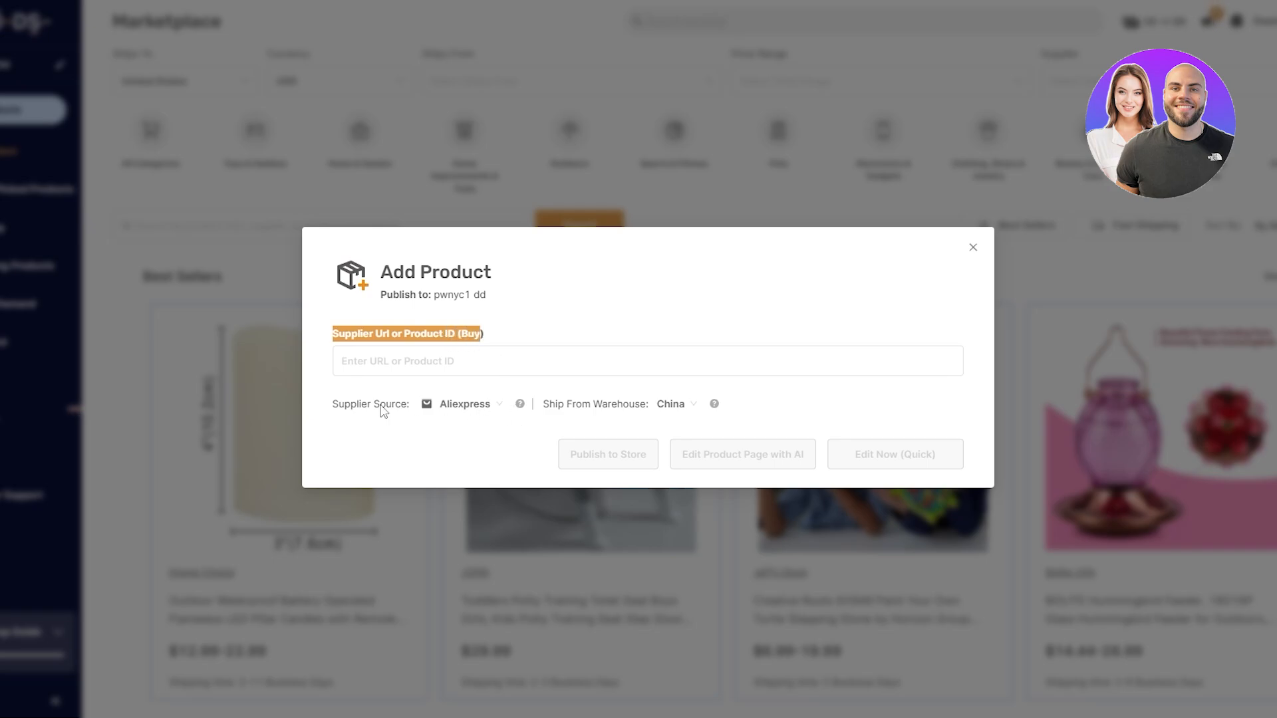
left_click(479, 407)
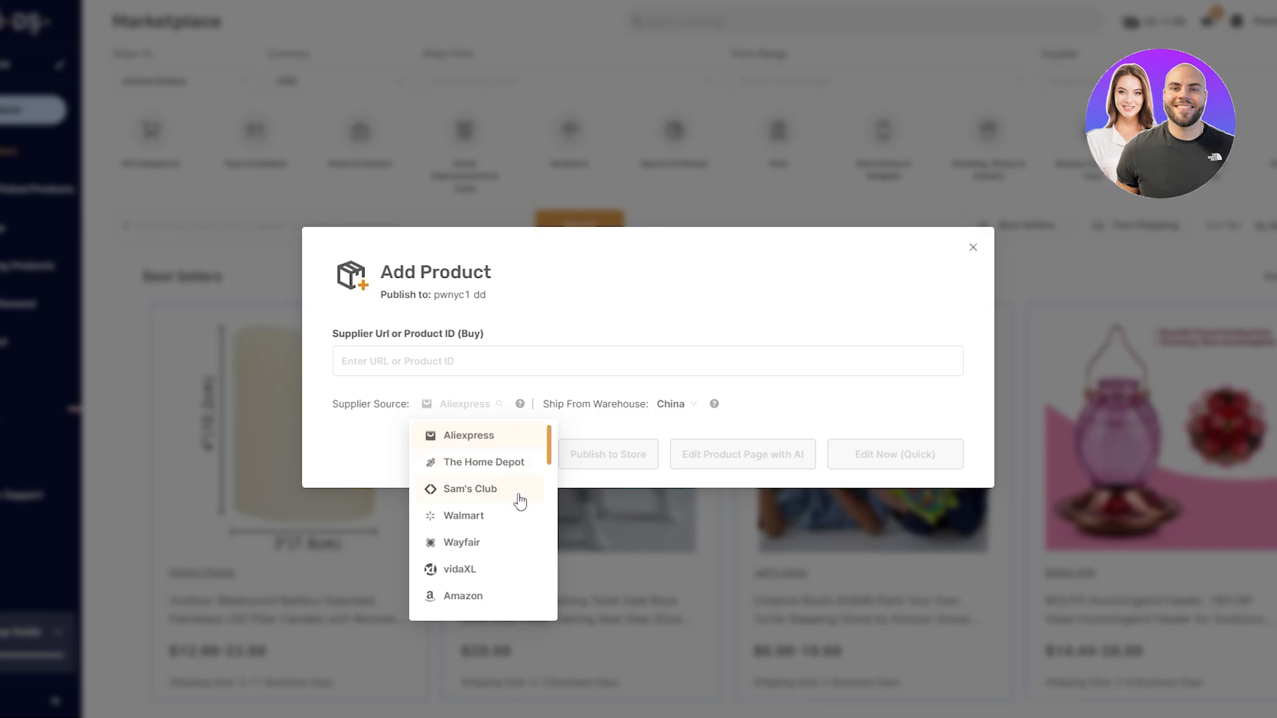
scroll(513, 514, "down", 5)
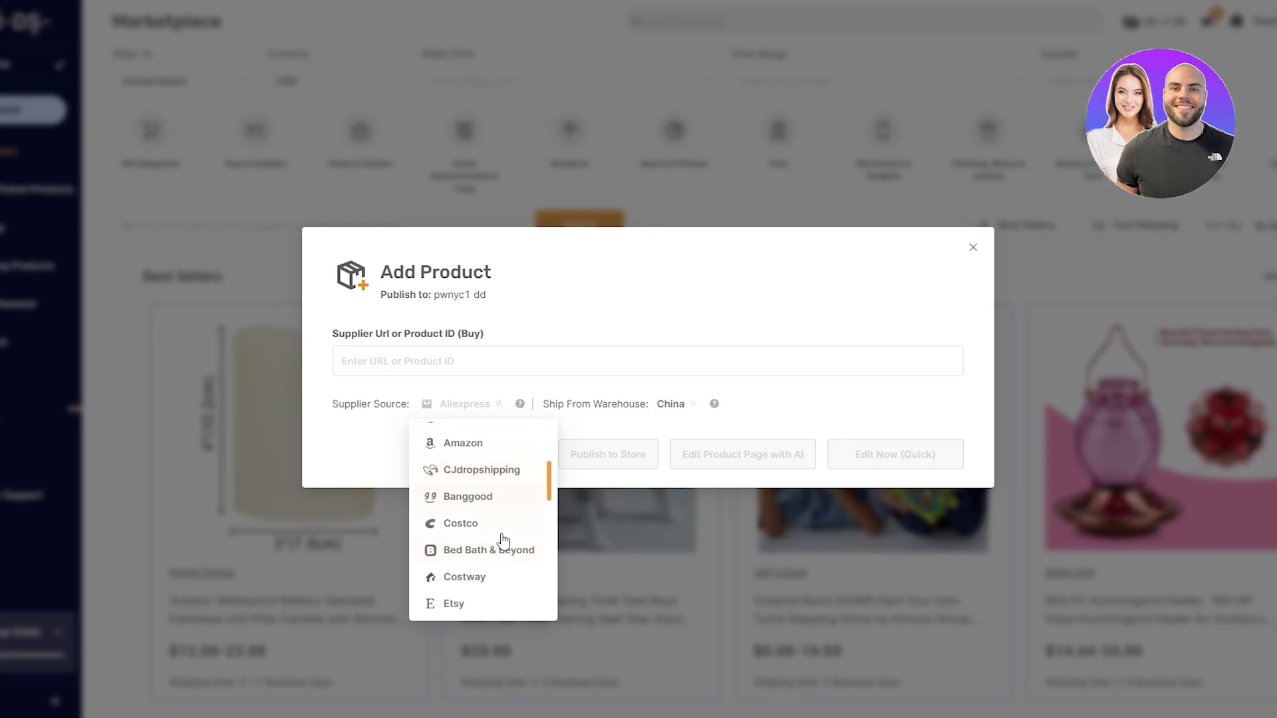
scroll(503, 567, "down", 5)
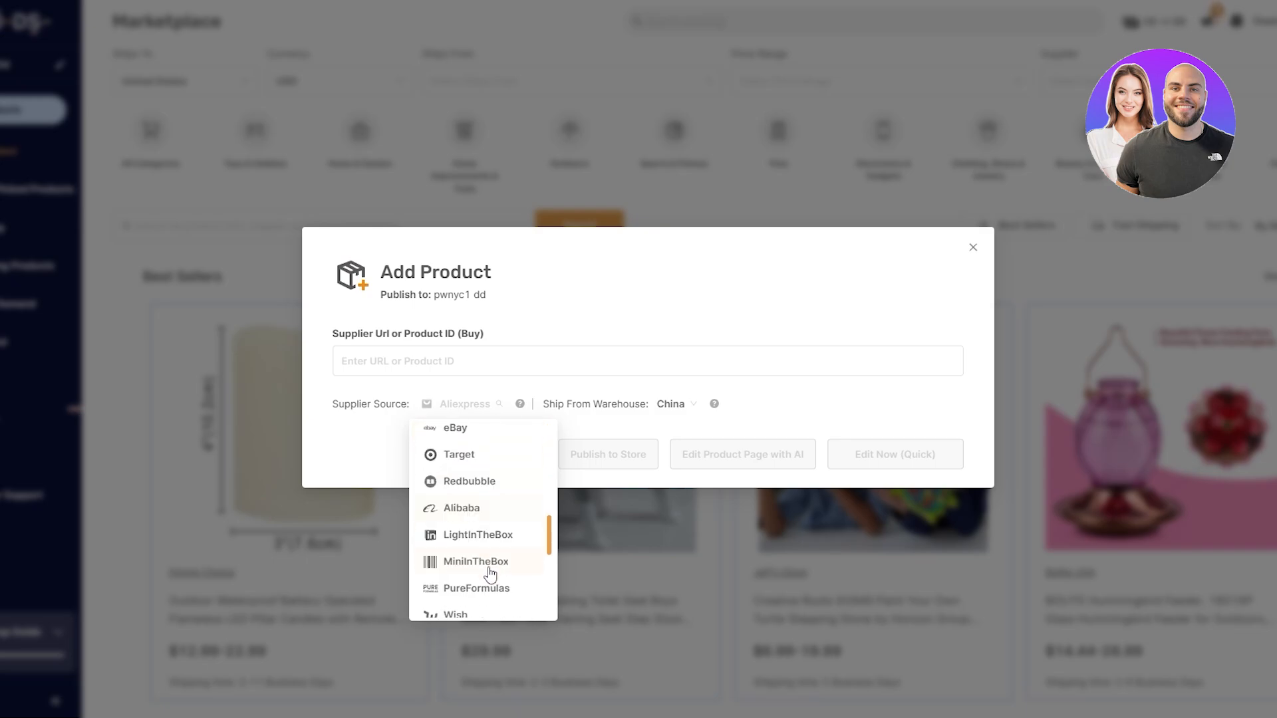
scroll(470, 553, "down", 3)
scroll(440, 509, "up", 2)
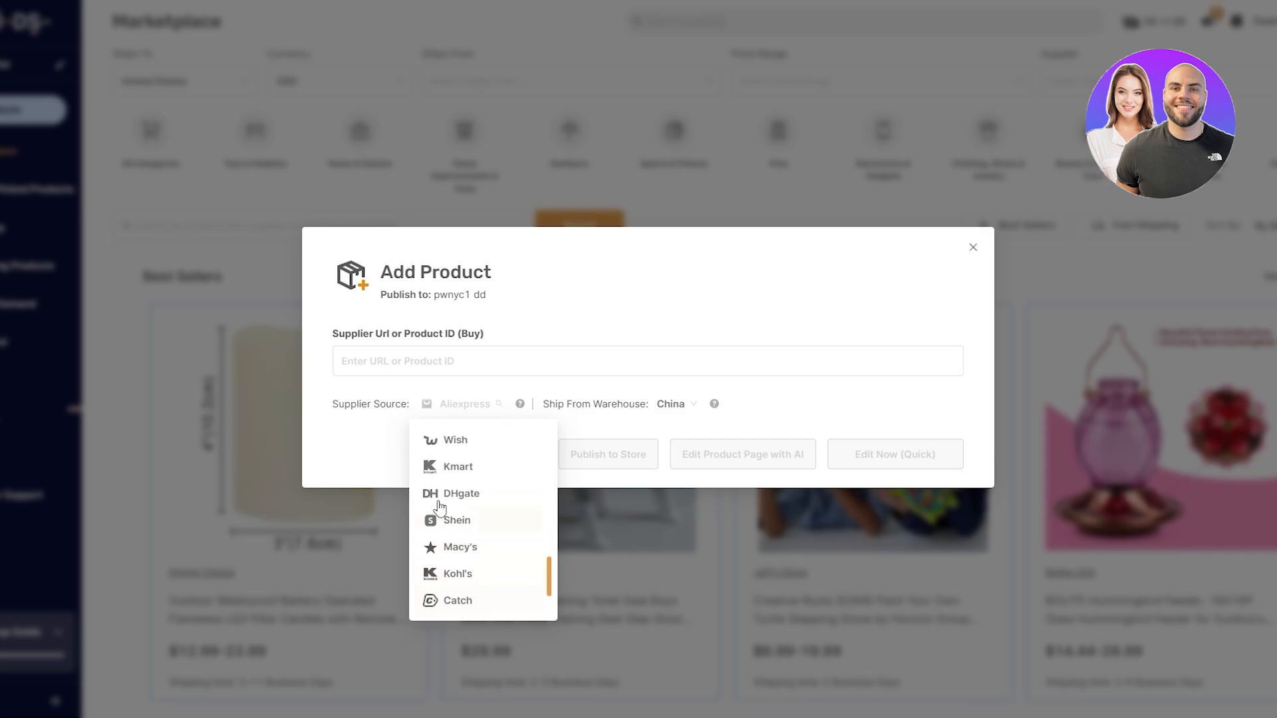
scroll(479, 559, "down", 3)
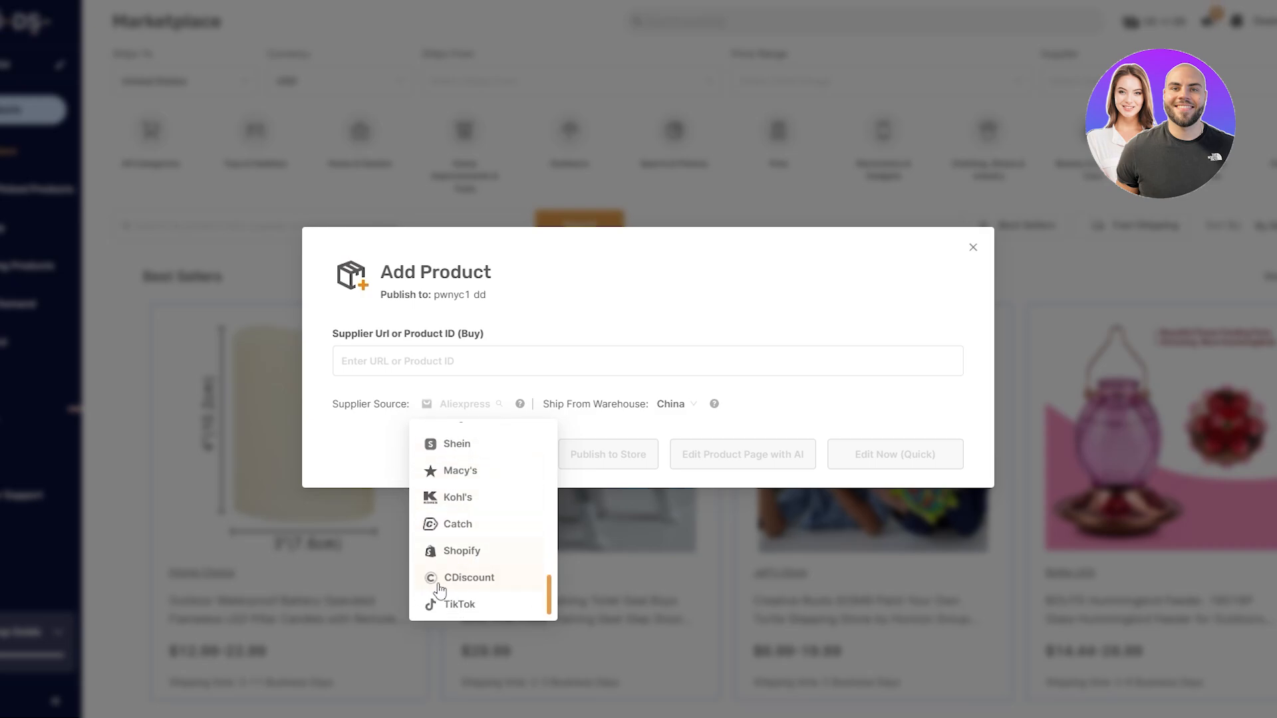
left_click(336, 432)
left_click(681, 412)
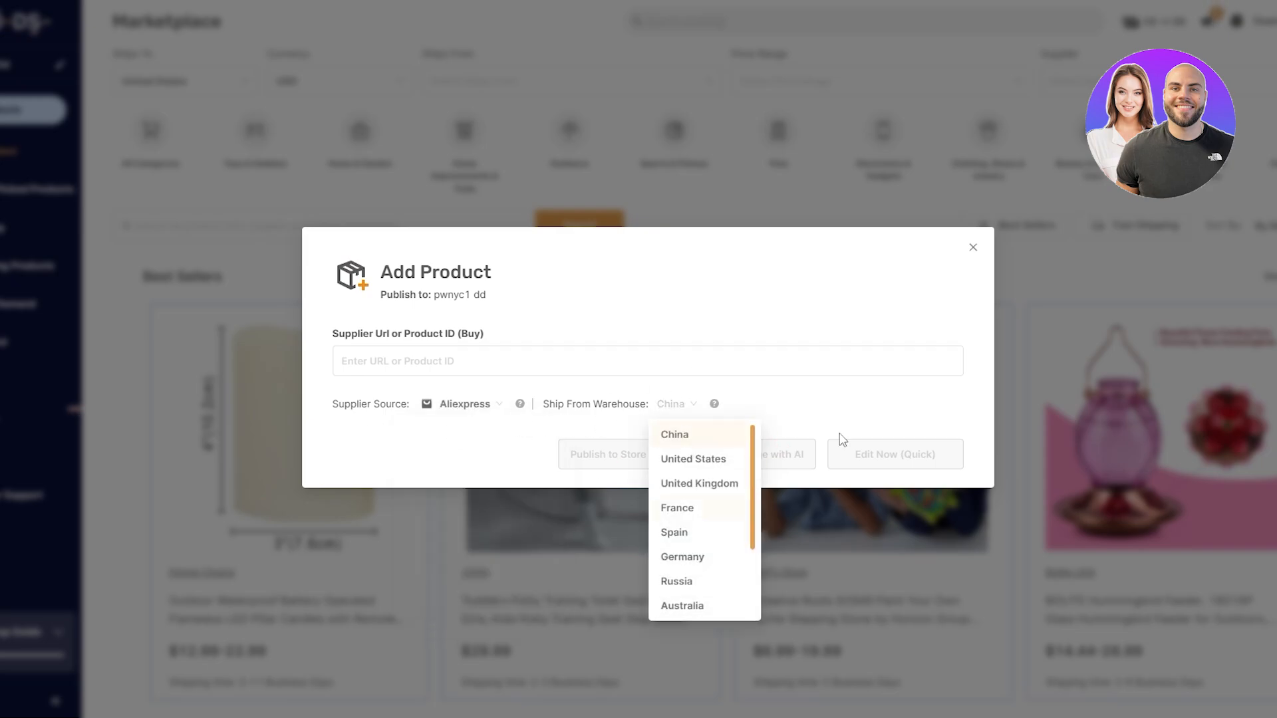
left_click(584, 461)
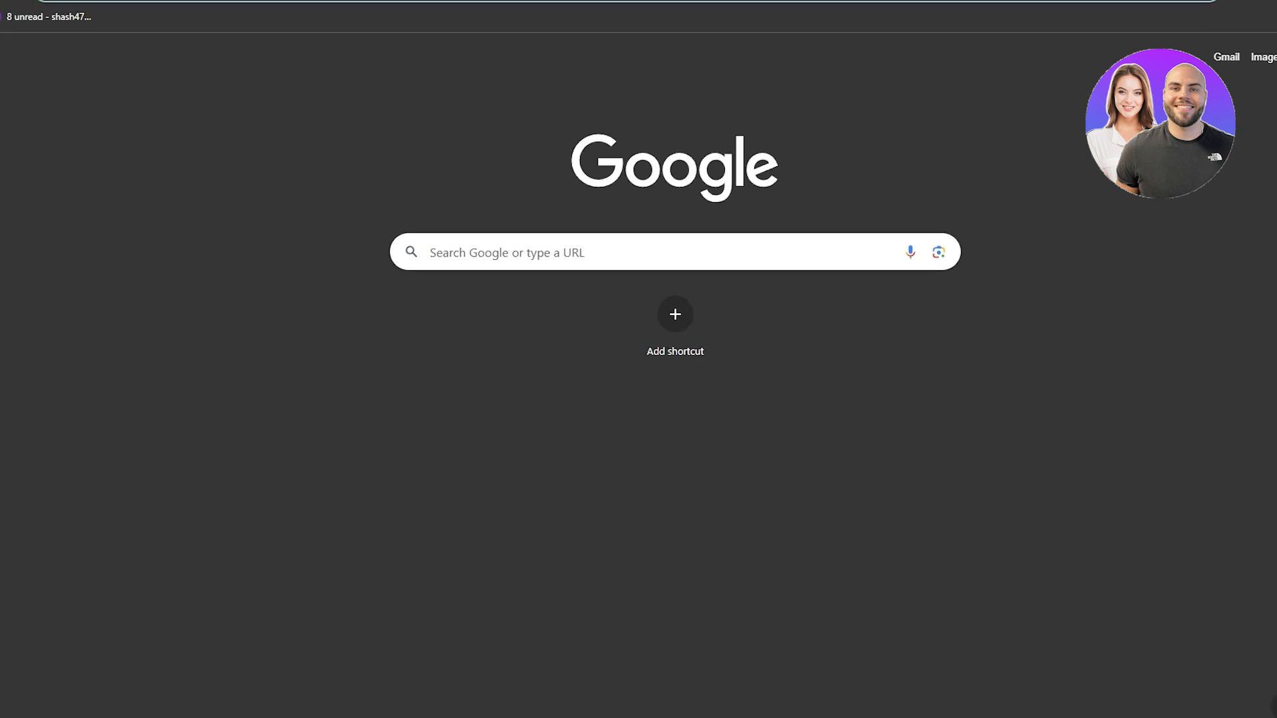
- Go to aliexpress.com, find wireless microphones, and open the 2 in 1 Wireless Lavalier Microphone listing for iPhone and Android
type("aliexpress.com")
key("Return")
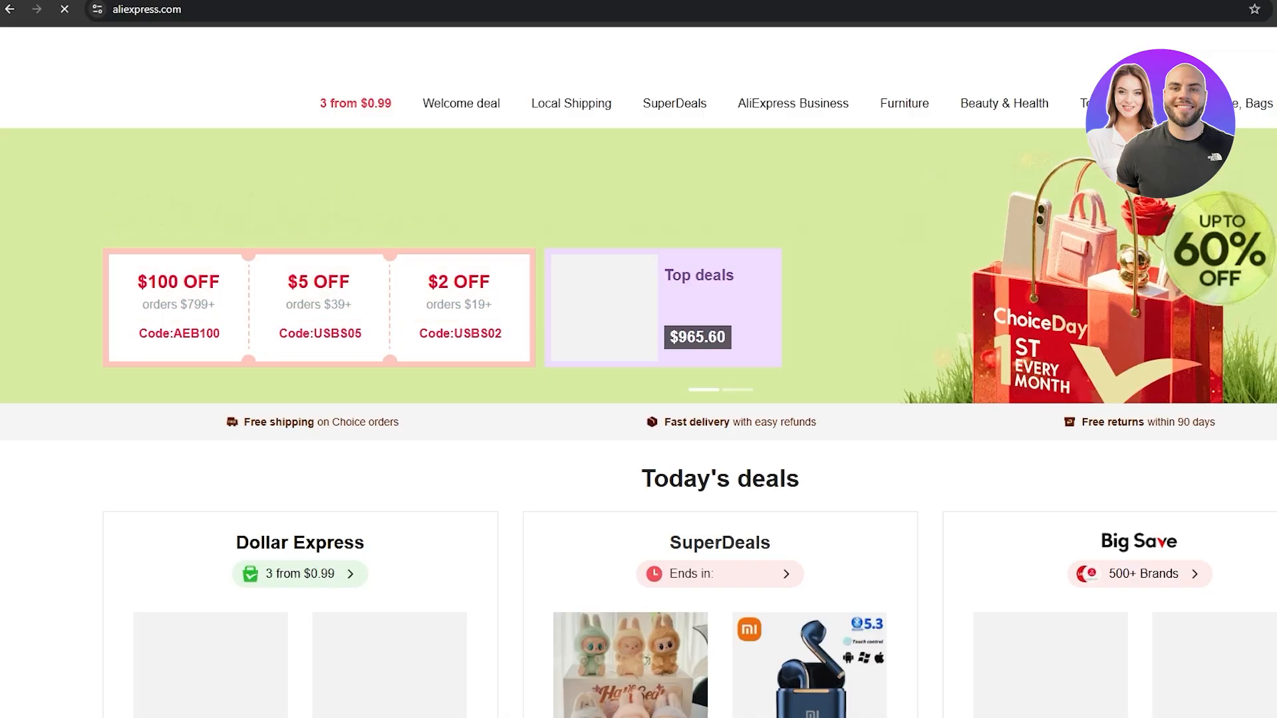
scroll(809, 349, "down", 5)
scroll(809, 349, "down", 10)
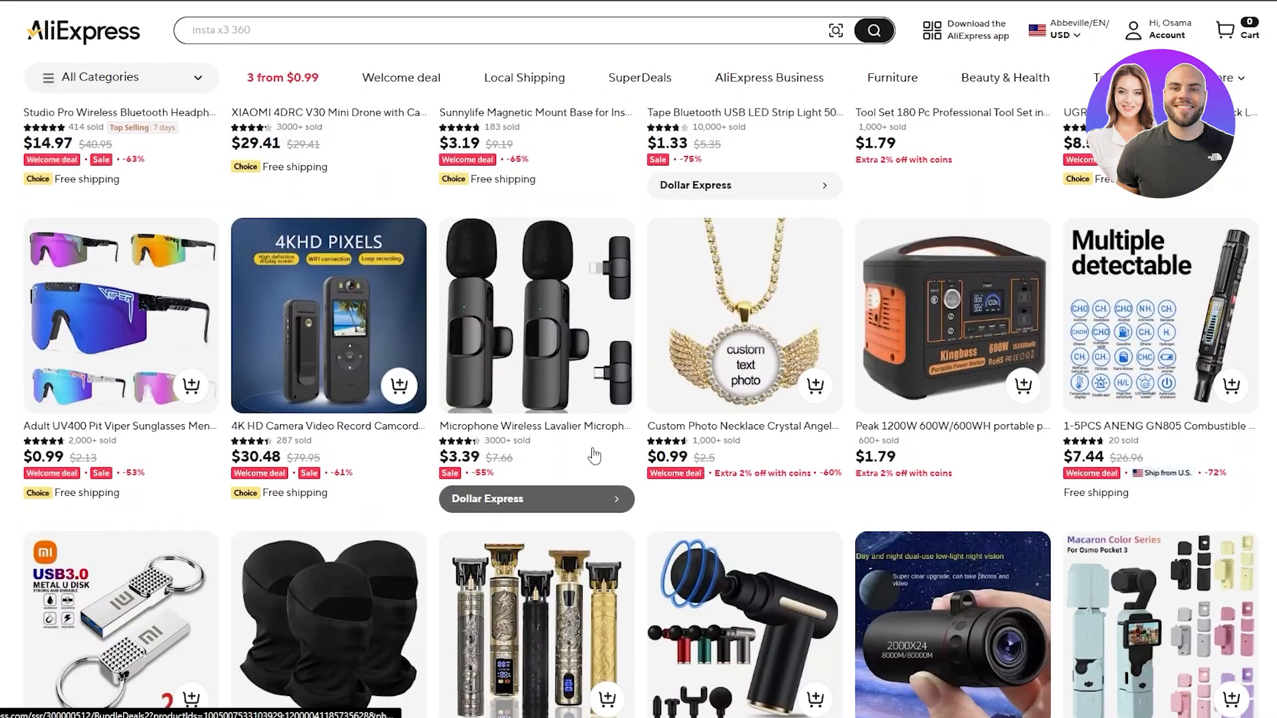
left_click(529, 429)
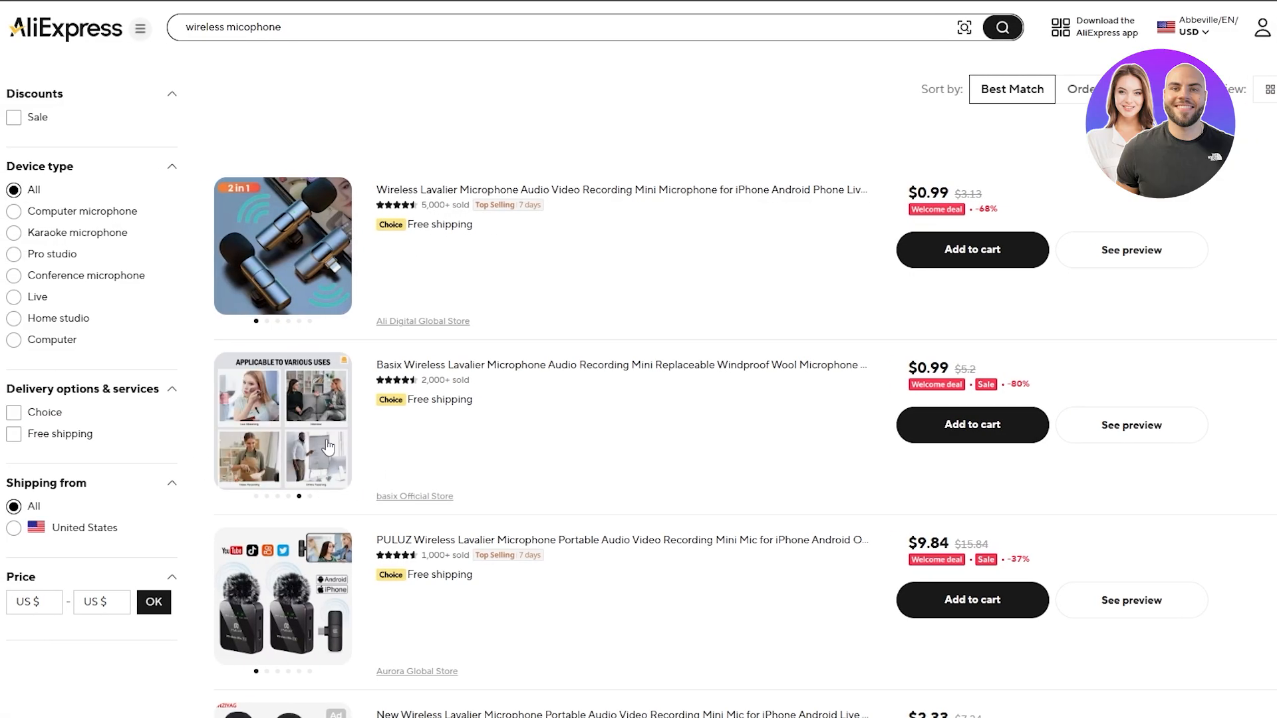
left_click(459, 193)
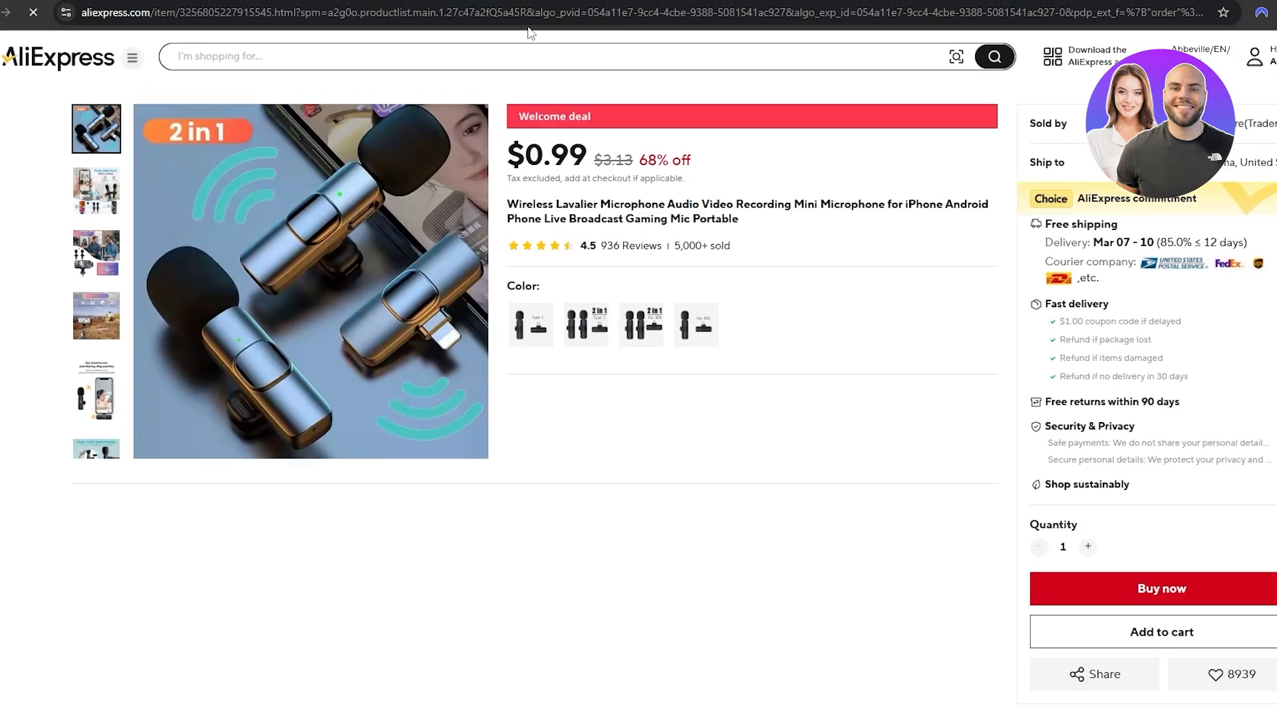
- Copy the microphone listing's URL into the Add Product form in AutoDS as supplier URL and open it for quick editing as a draft
right_click(529, 24)
key("ctrl+c")
left_click(573, 167)
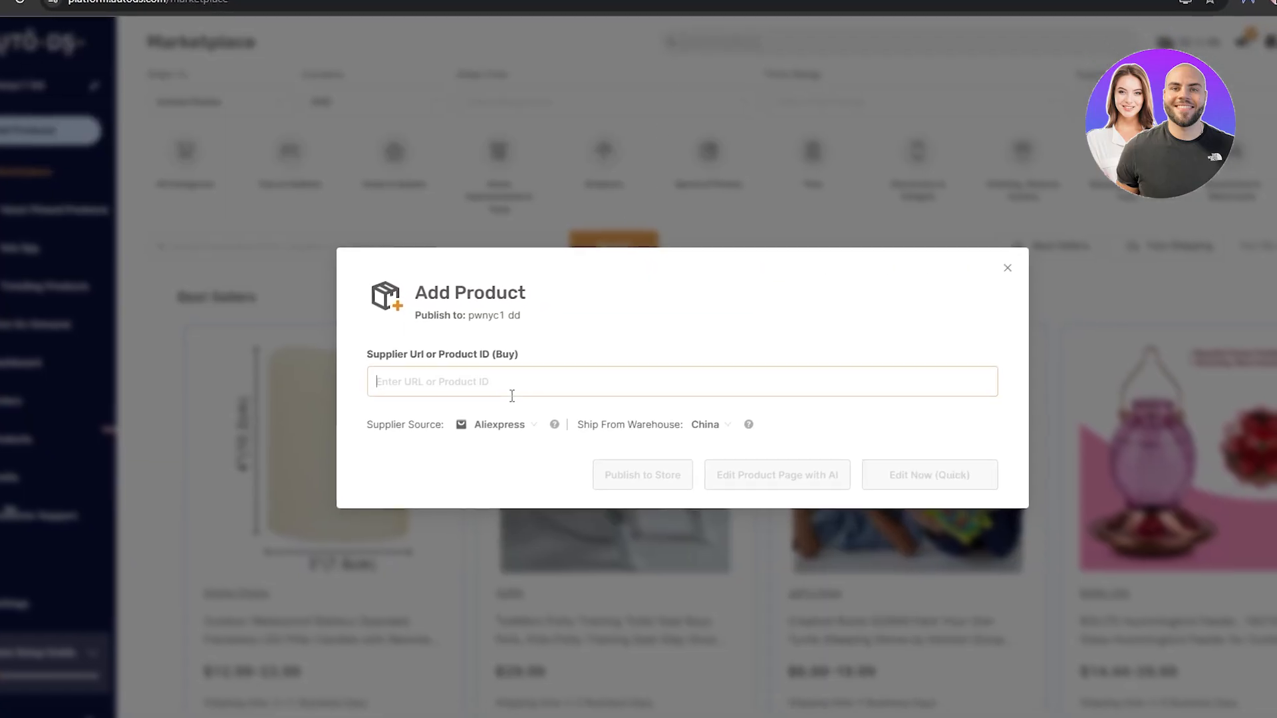
key("ctrl+v")
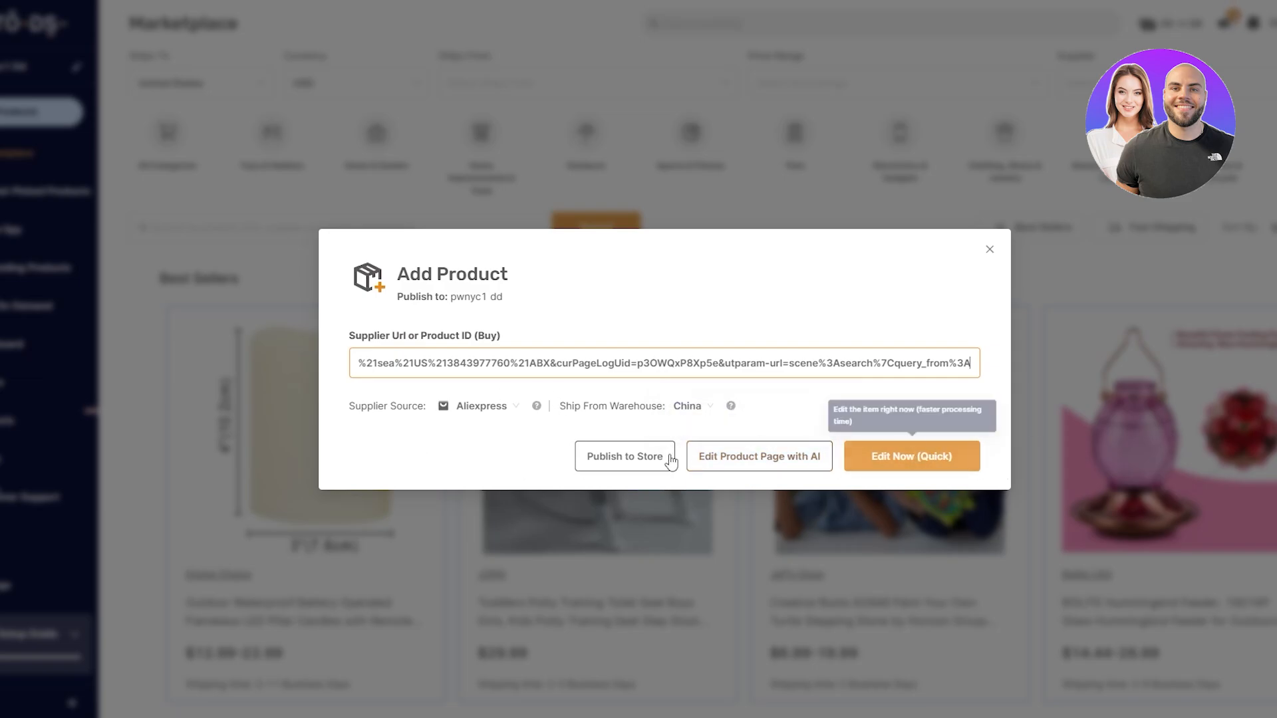
left_click(974, 540)
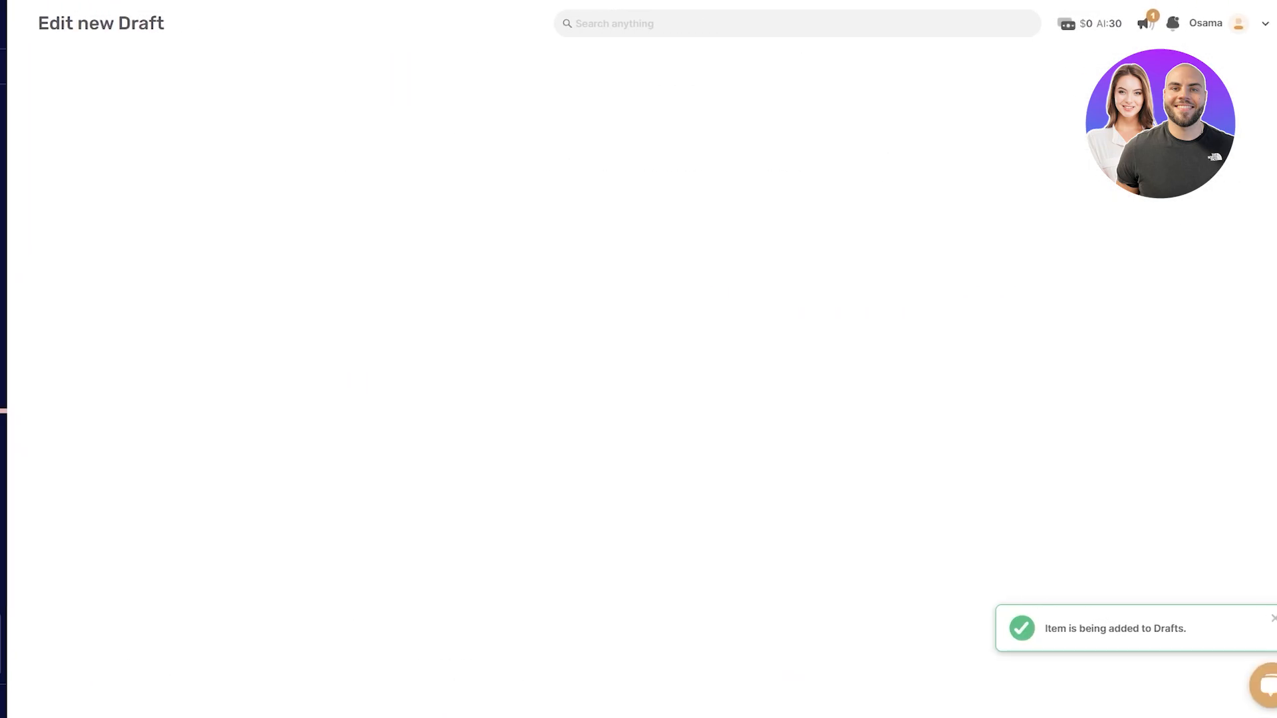
scroll(260, 174, "down", 1)
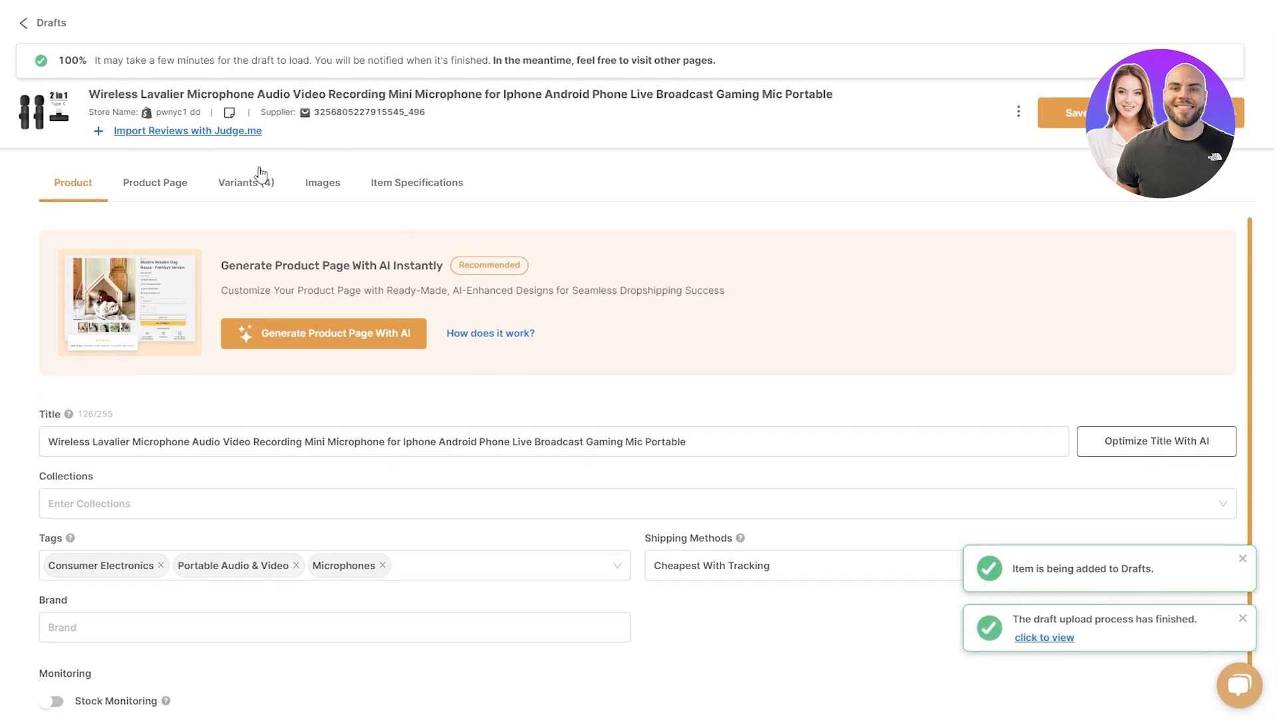
scroll(262, 171, "up", 1)
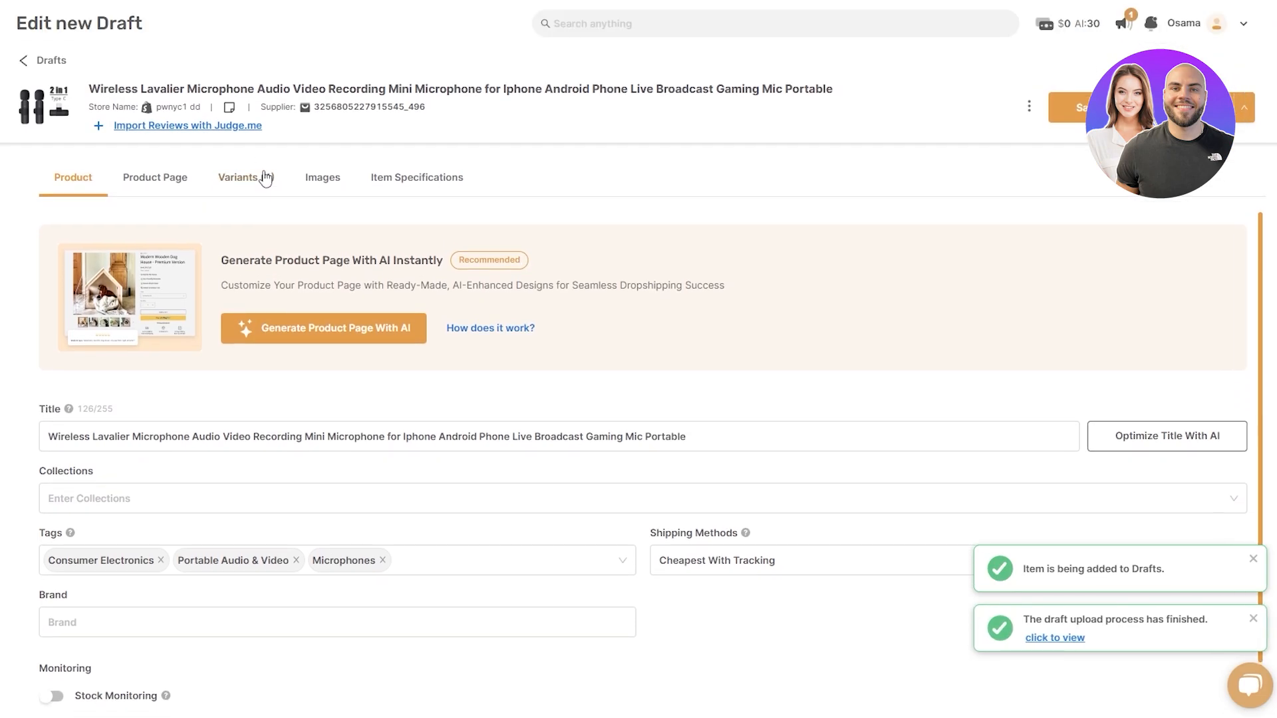
- Return to the Marketplace, dismiss the service update notice, and search for "wireless microphone"
key("alt+Left")
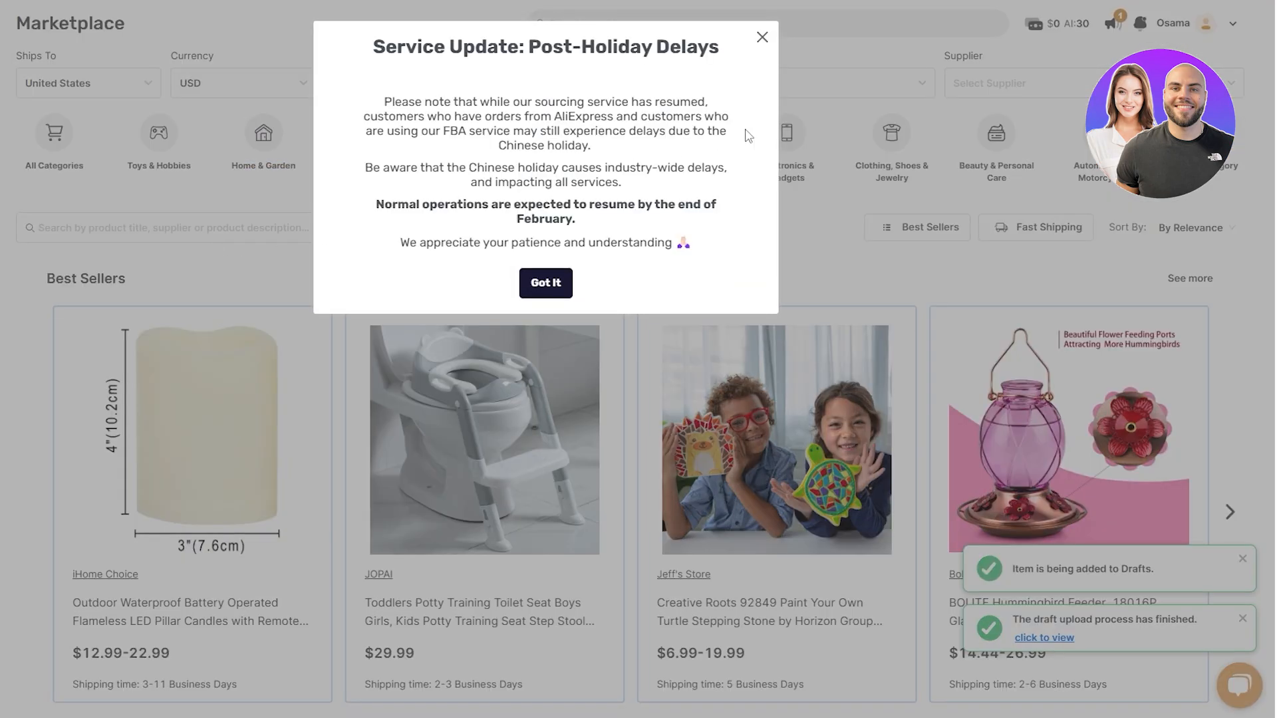
left_click(762, 37)
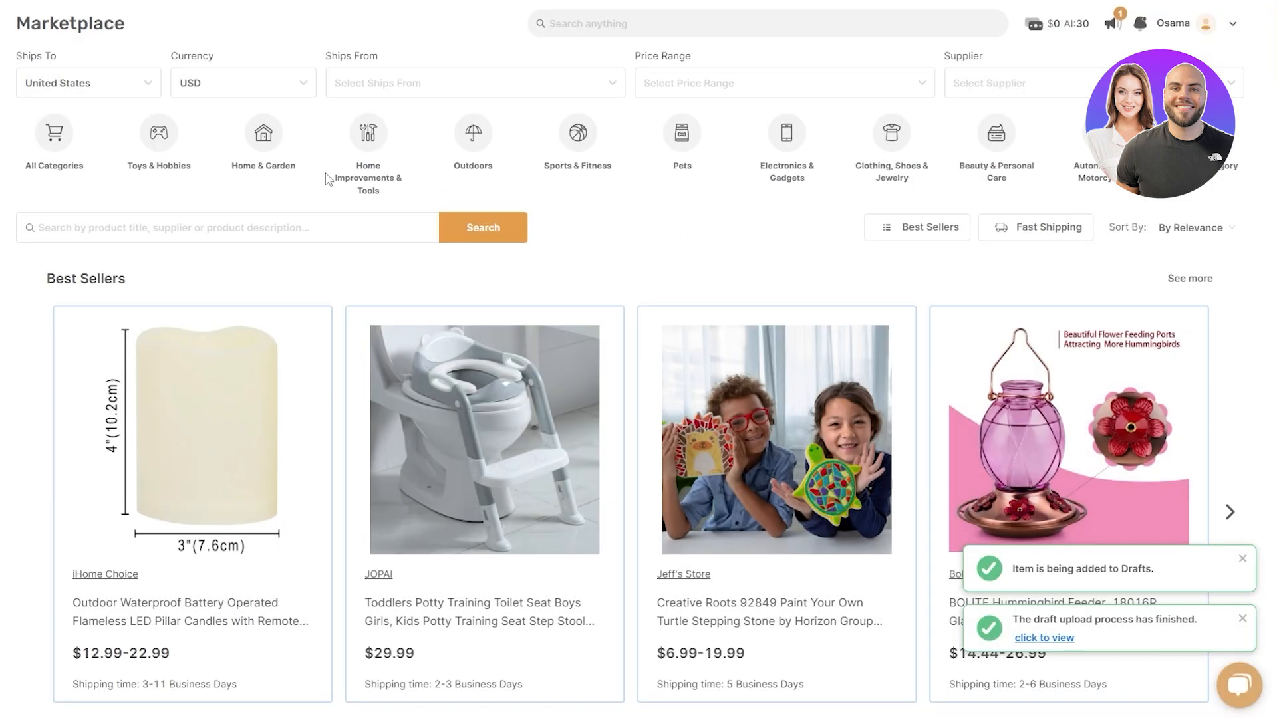
left_click(147, 233)
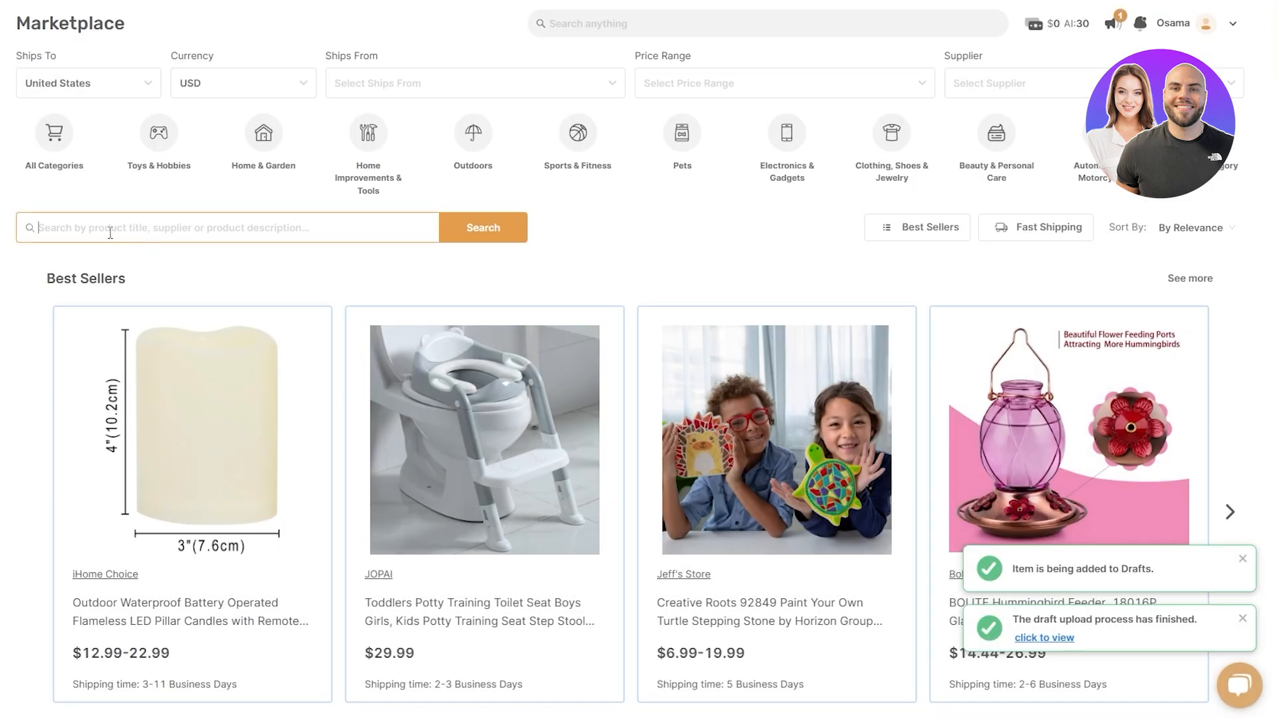
type("micro")
type("phone")
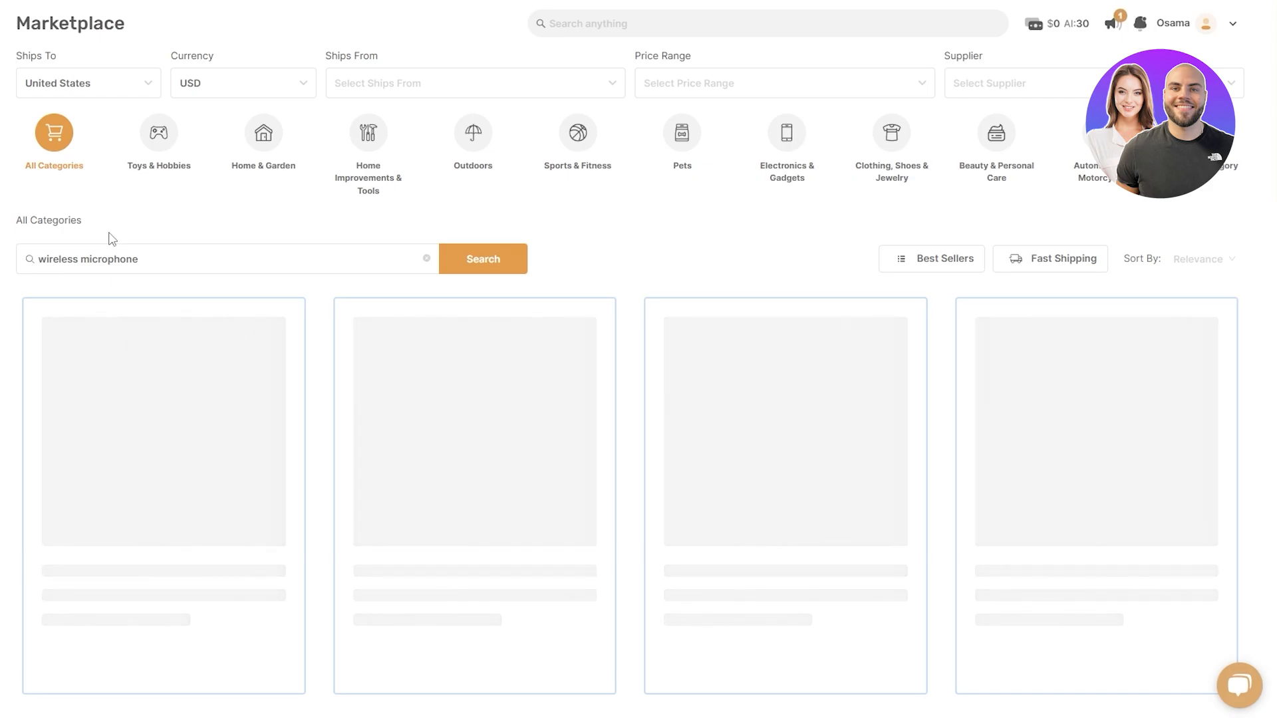
- Browse the wireless microphone results and import the JOCEEY K9 lavalier wireless microphone as a draft
scroll(764, 413, "down", 6)
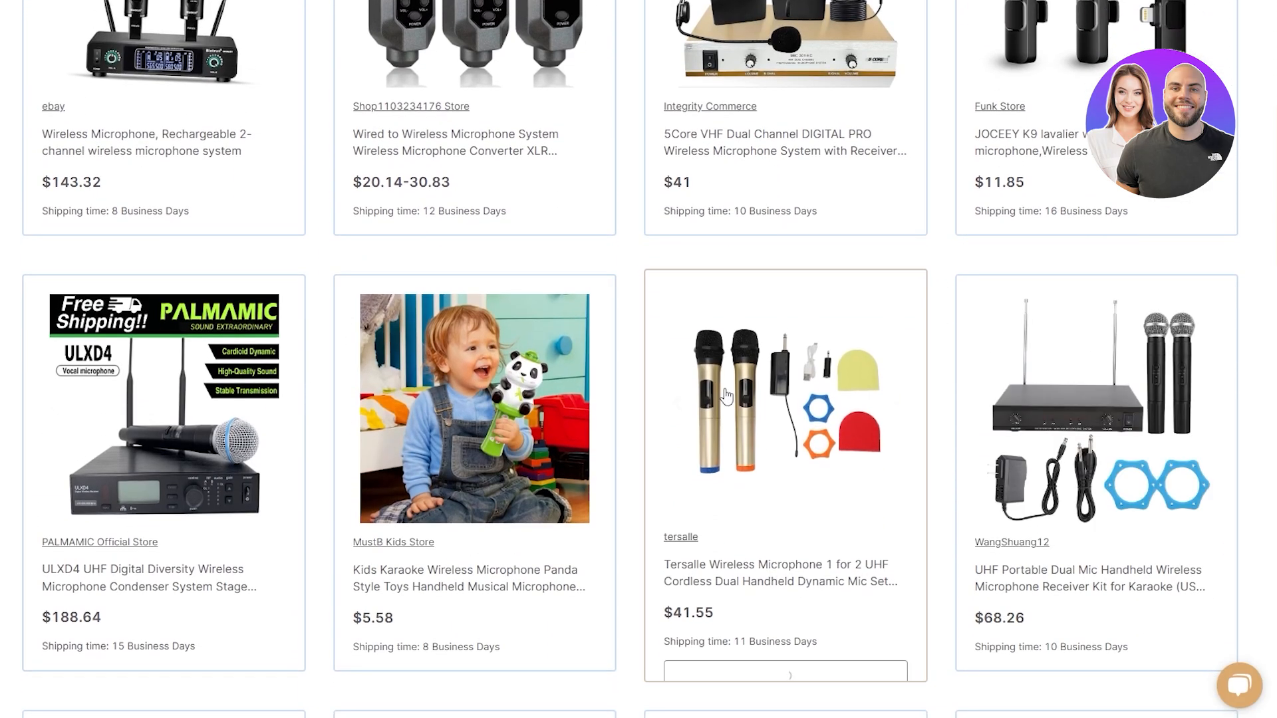
scroll(906, 438, "up", 4)
mouse_move(903, 435)
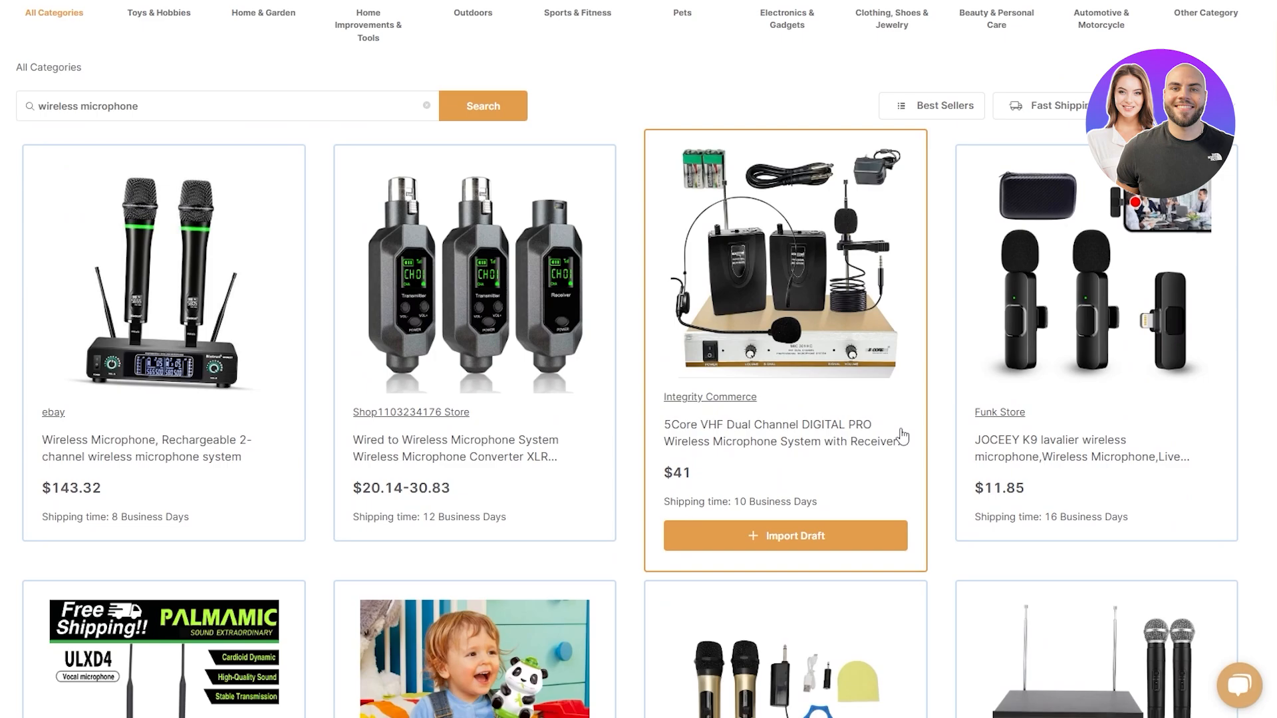
mouse_move(1171, 382)
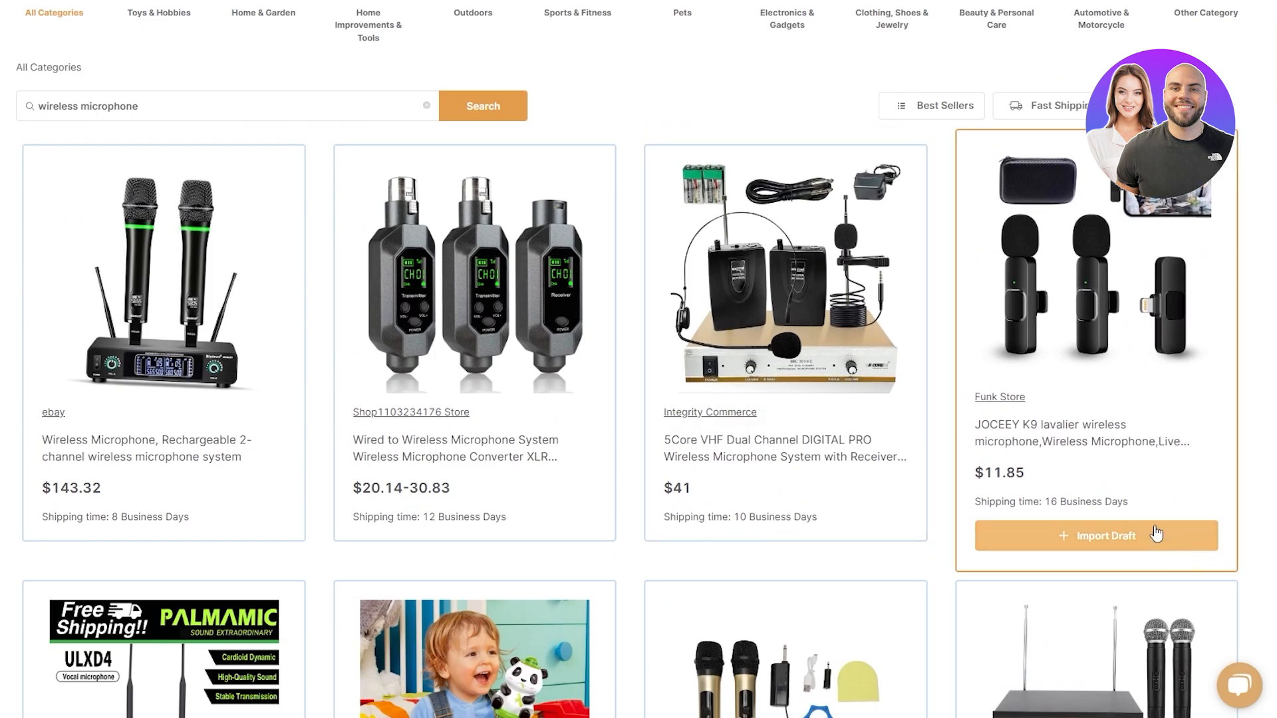
left_click(1119, 542)
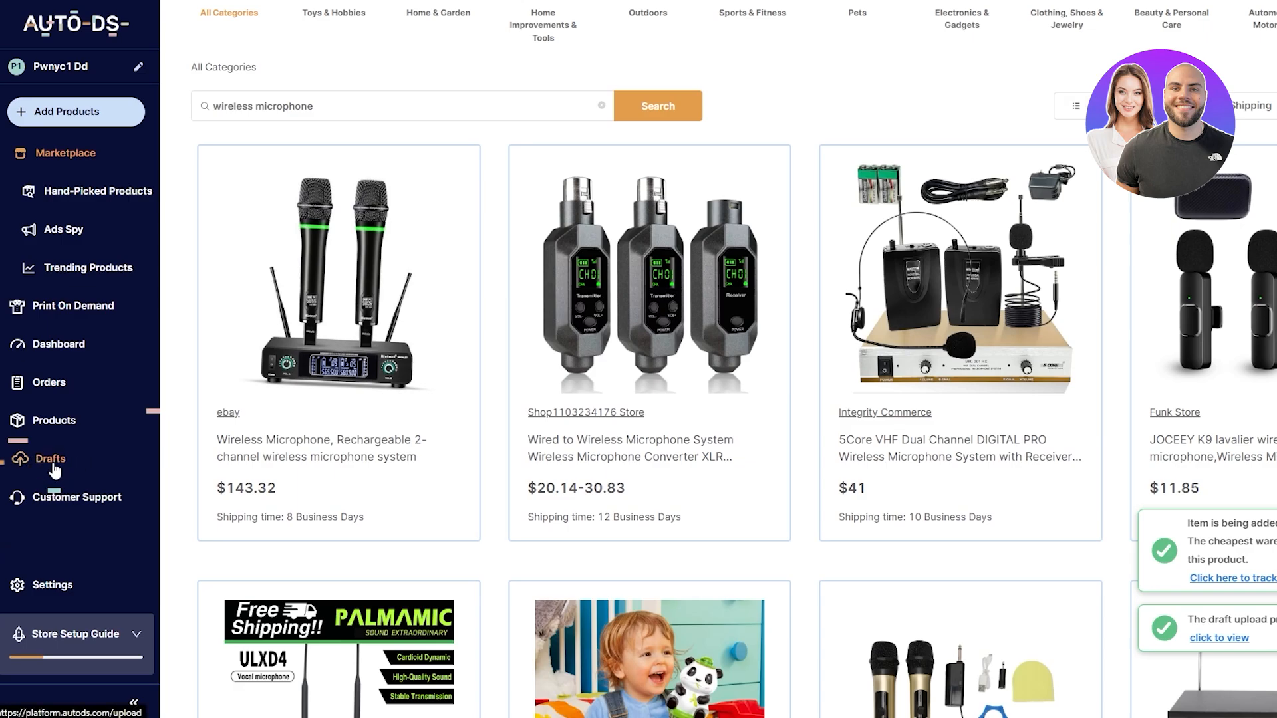
- Go to the drafts list and expand the JOCEEY K9 microphone draft to review its product details
left_click(54, 465)
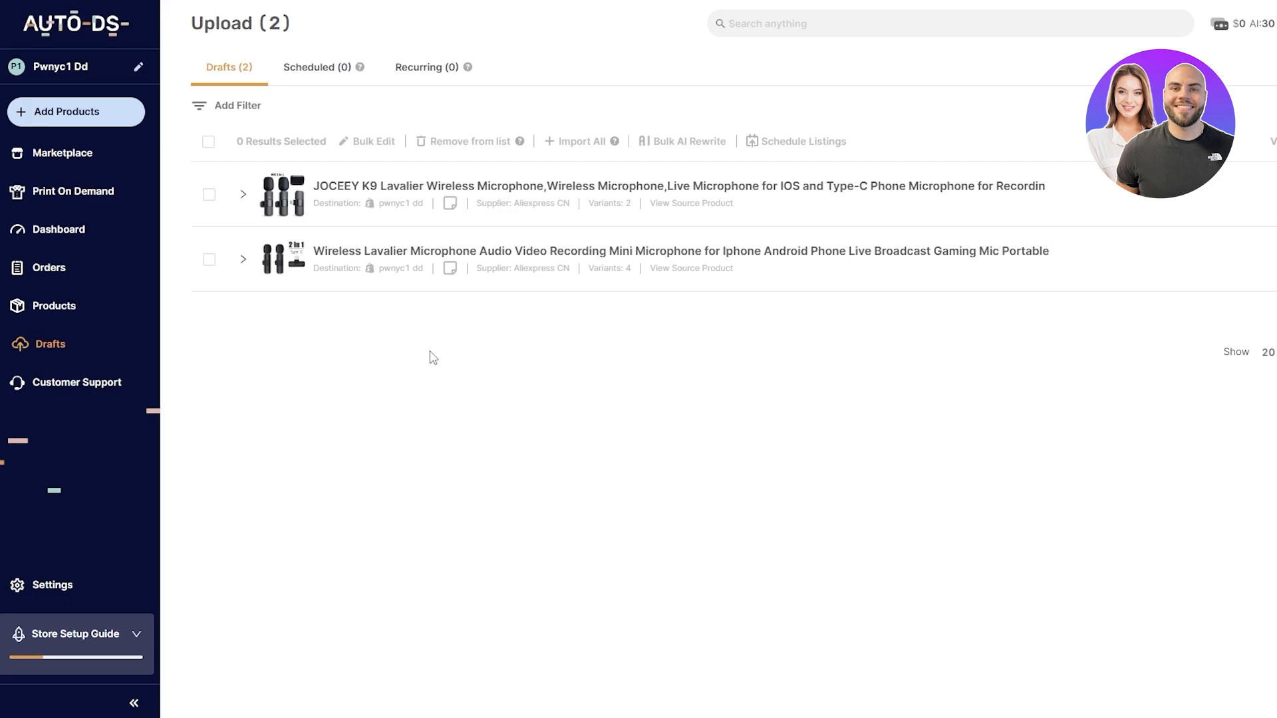
left_click(322, 199)
scroll(379, 426, "down", 2)
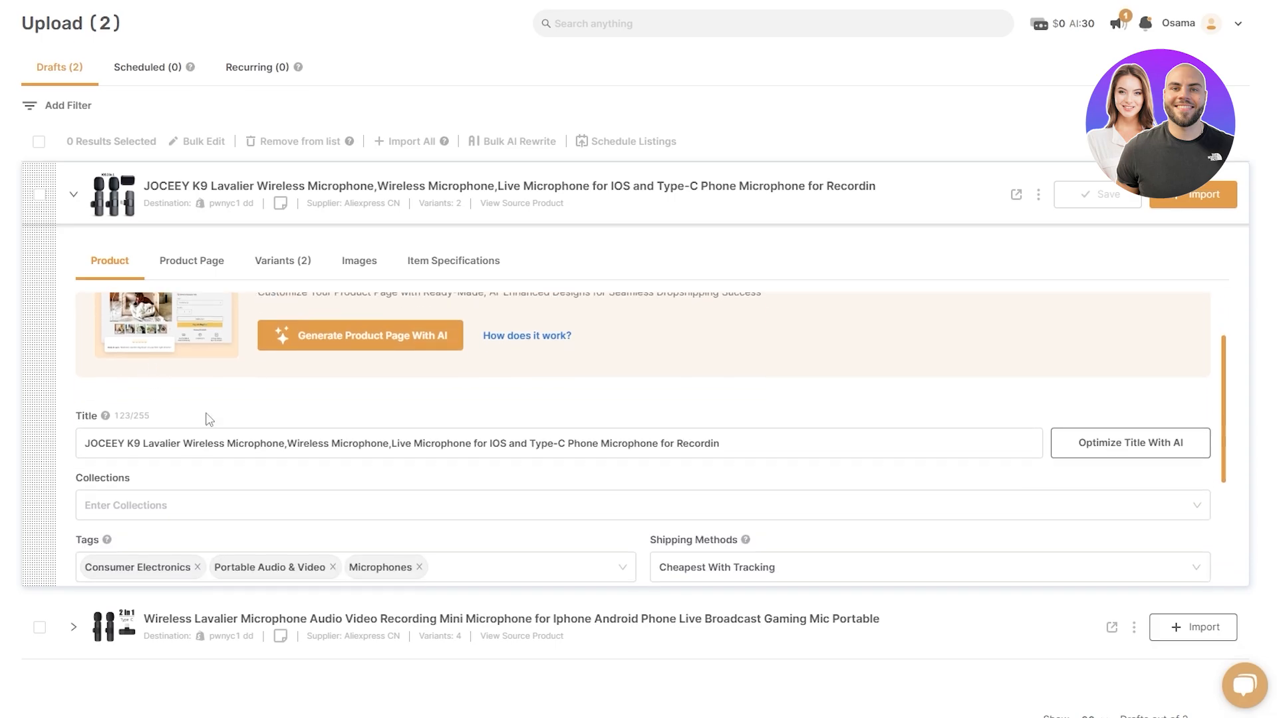
scroll(590, 329, "down", 1)
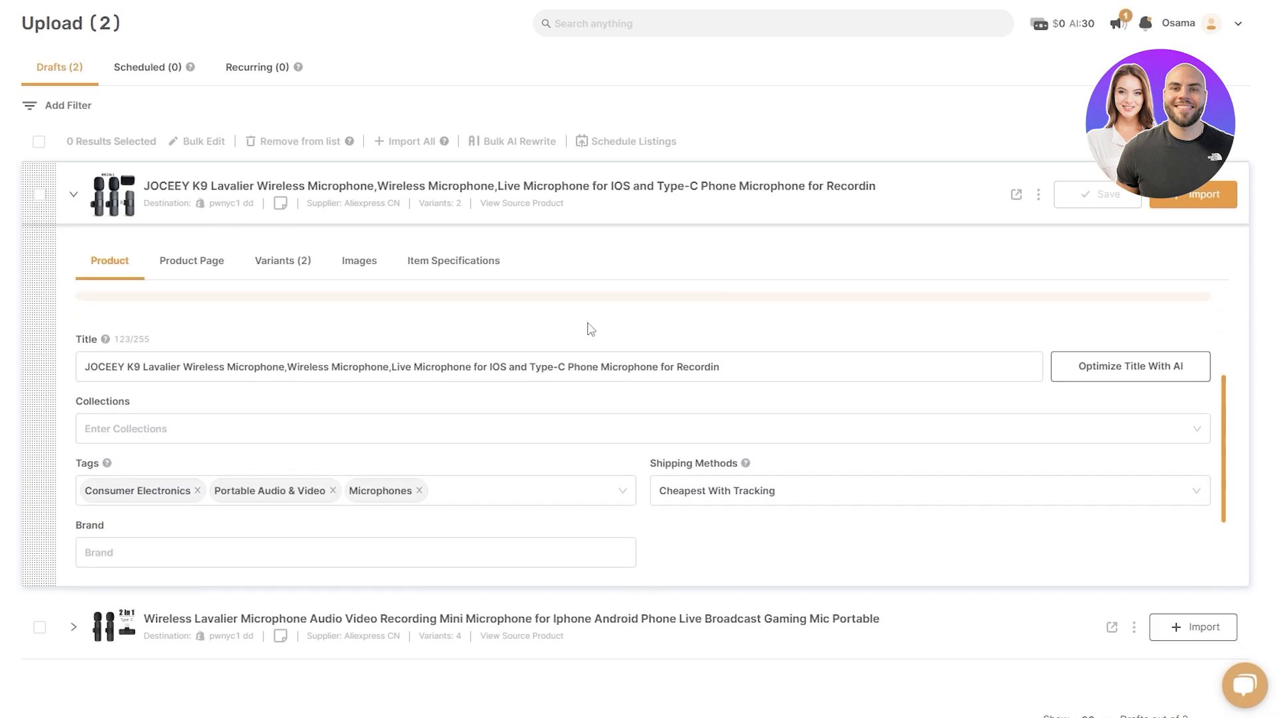
scroll(868, 340, "up", 1)
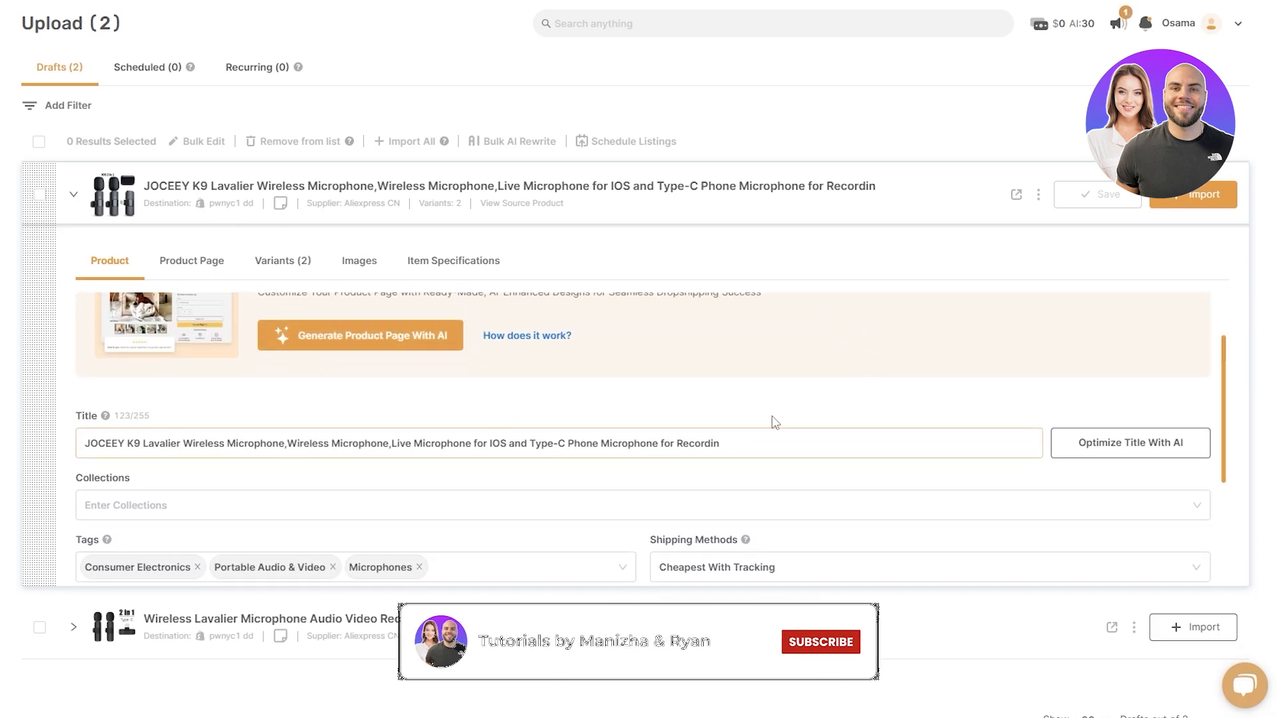
- Shorten the draft's title to "JOCEEY K9 Wireless Microphone"
left_click(96, 447)
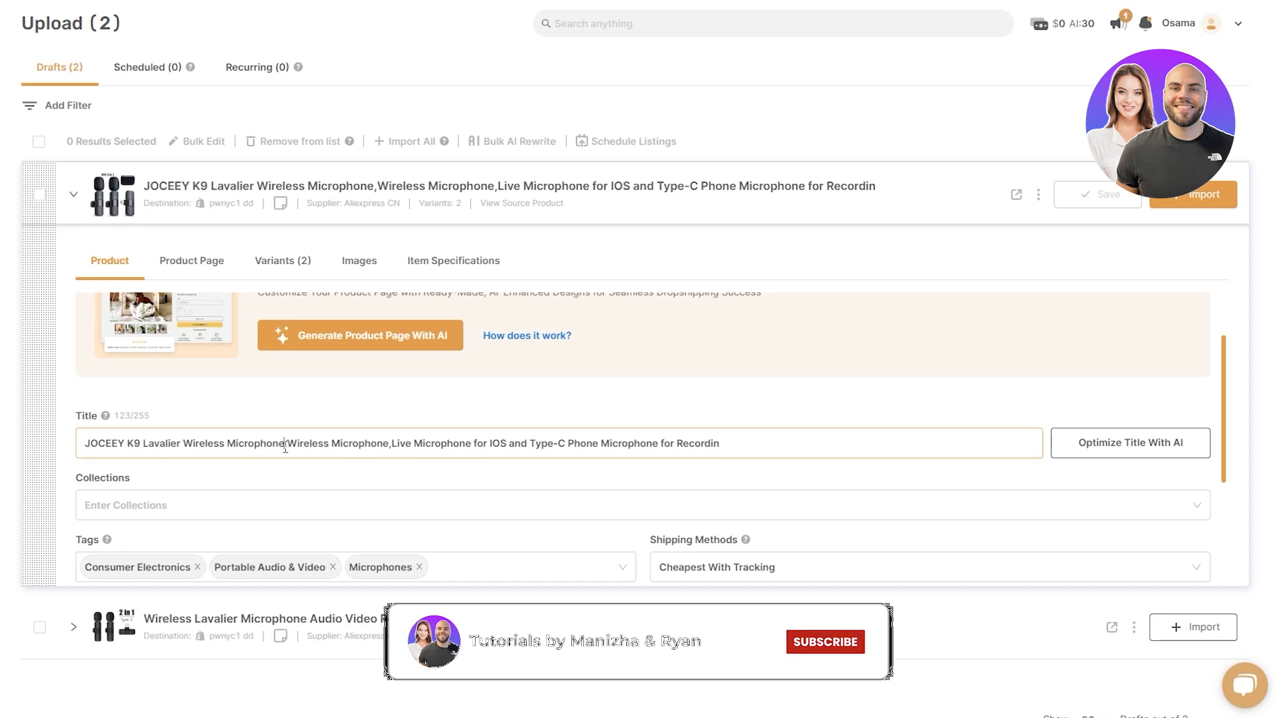
left_click_drag(285, 444, 732, 445)
key("BackSpace")
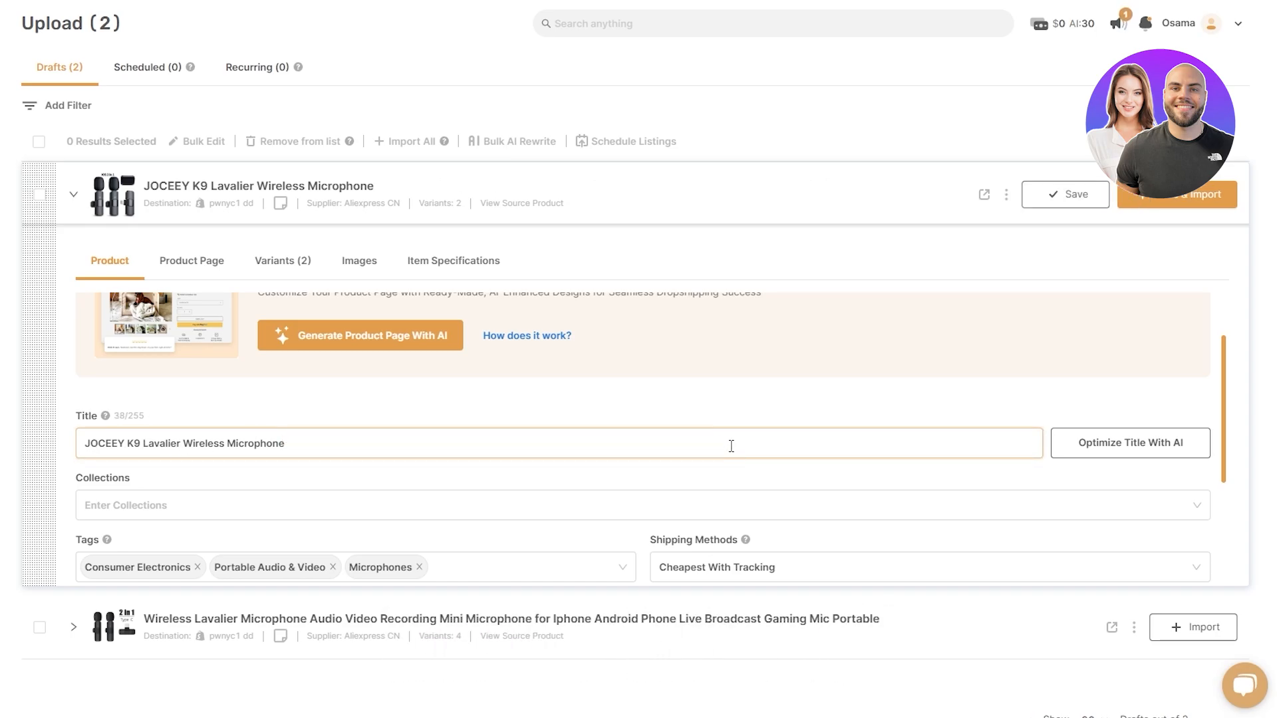
double_click(155, 443)
key("BackSpace")
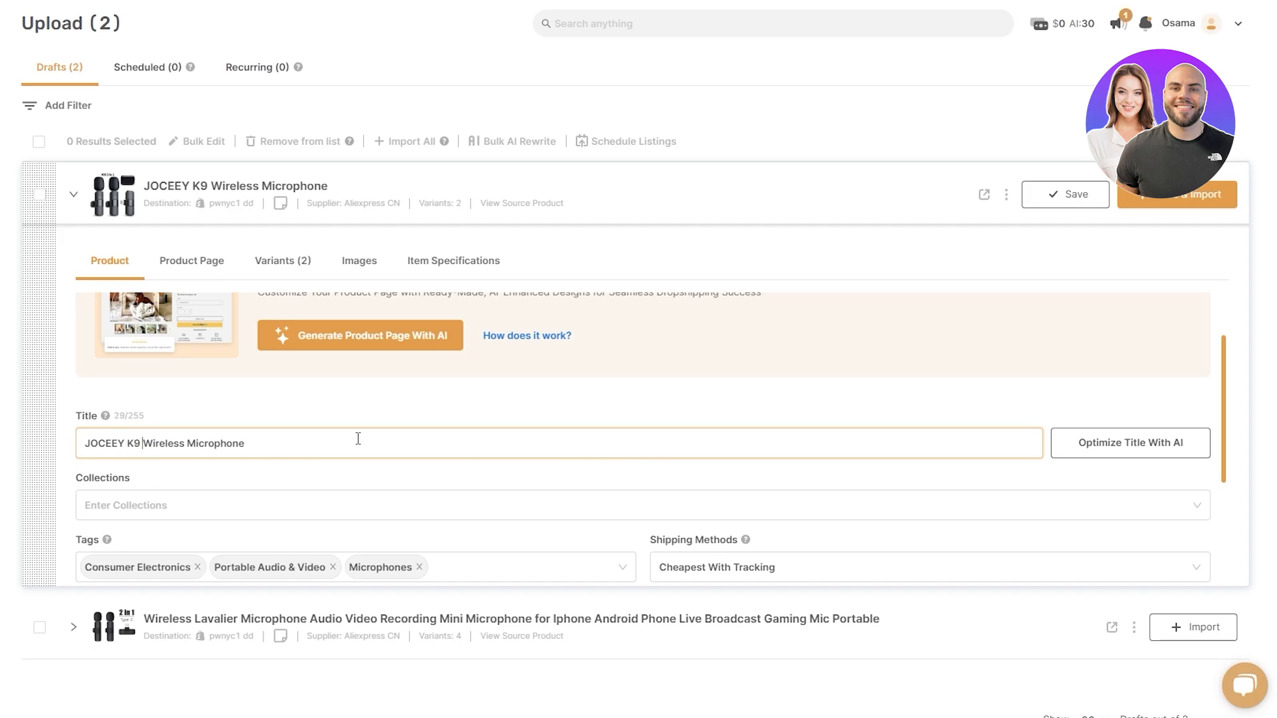
- Check which collections can be assigned to the JOCEEY K9 draft, leaving the field empty, and review its tags
scroll(359, 426, "down", 1)
left_click(301, 435)
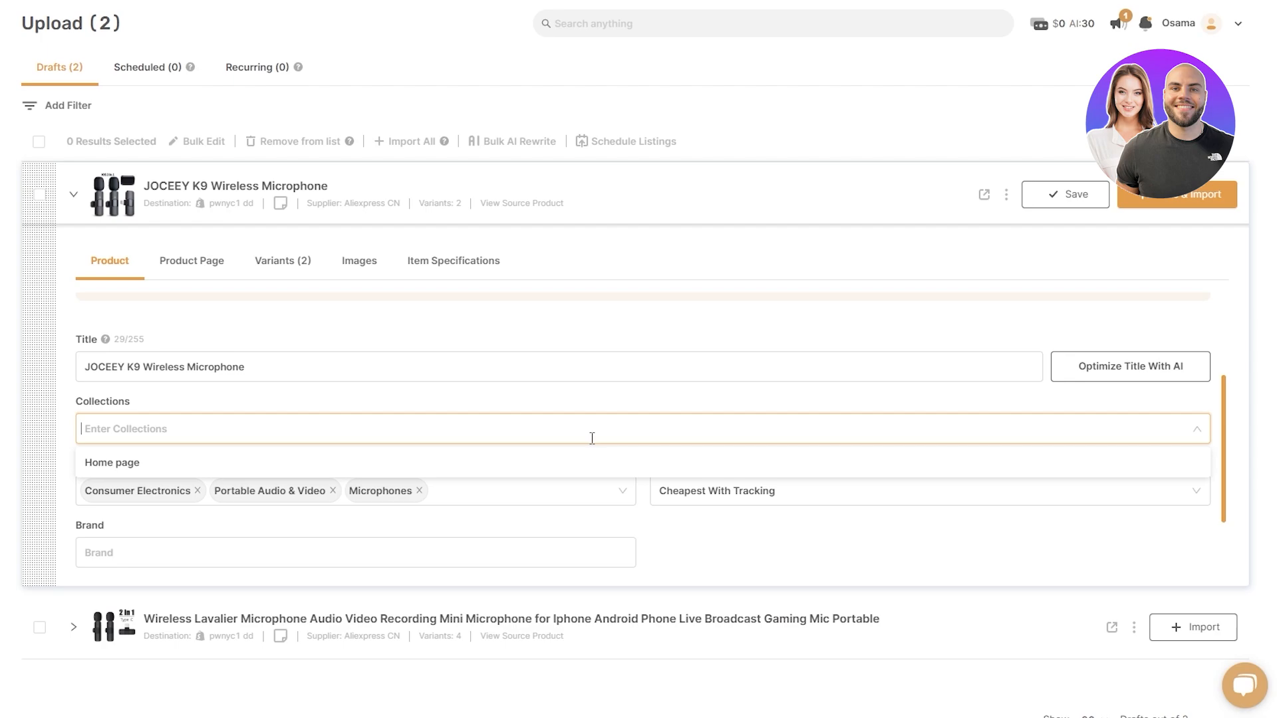
left_click(499, 381)
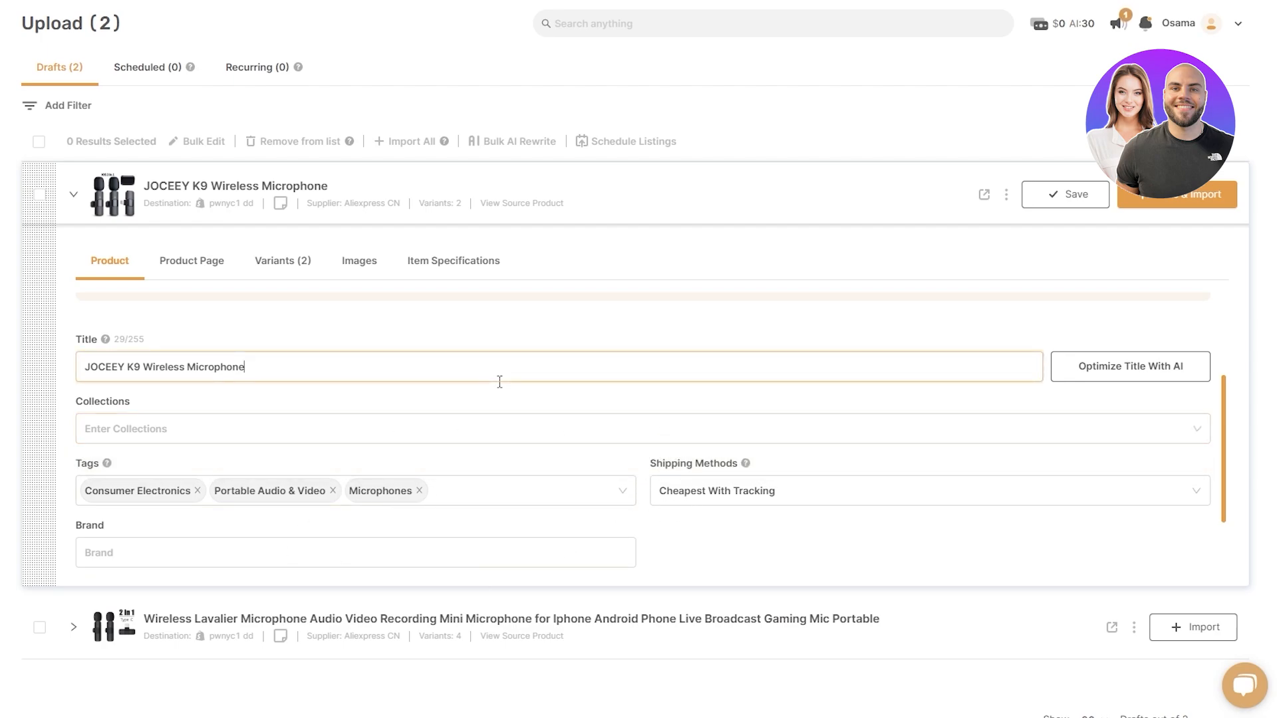
scroll(36, 437, "down", 1)
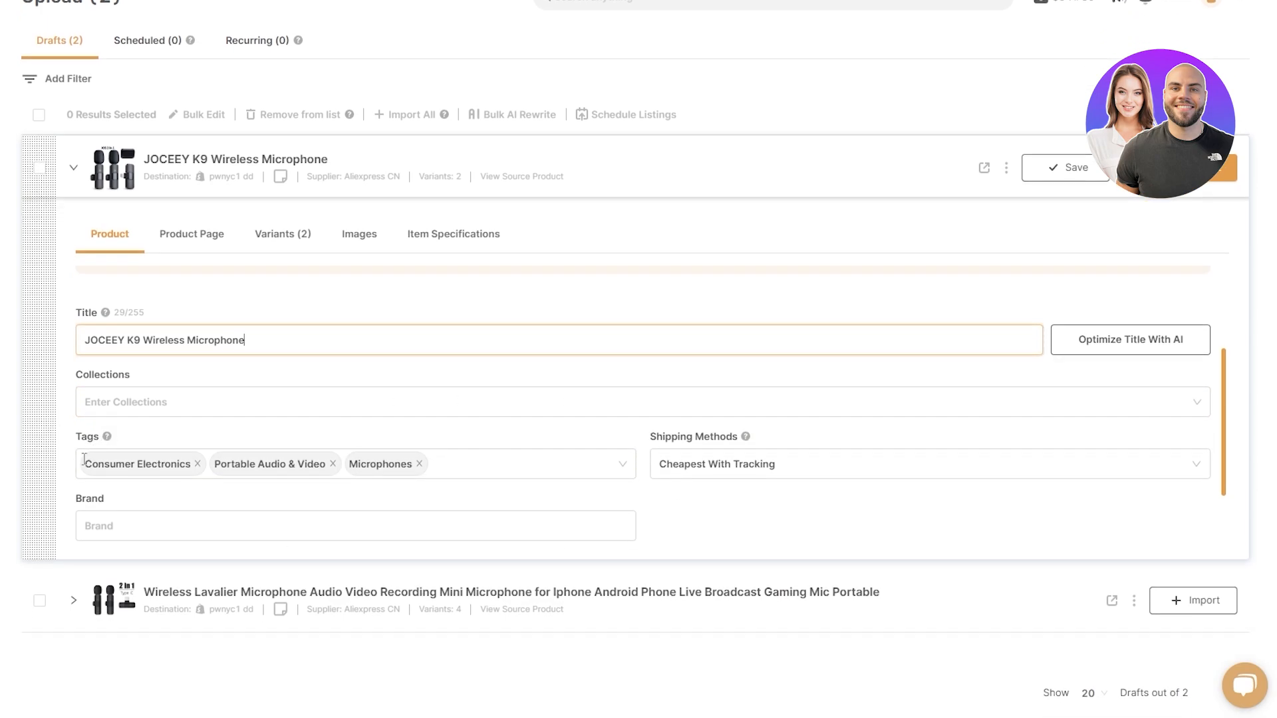
- Set the JOCEEY K9 draft's brand to JOCEEY and turn on stock monitoring and price monitoring
scroll(108, 532, "down", 2)
scroll(147, 452, "up", 4)
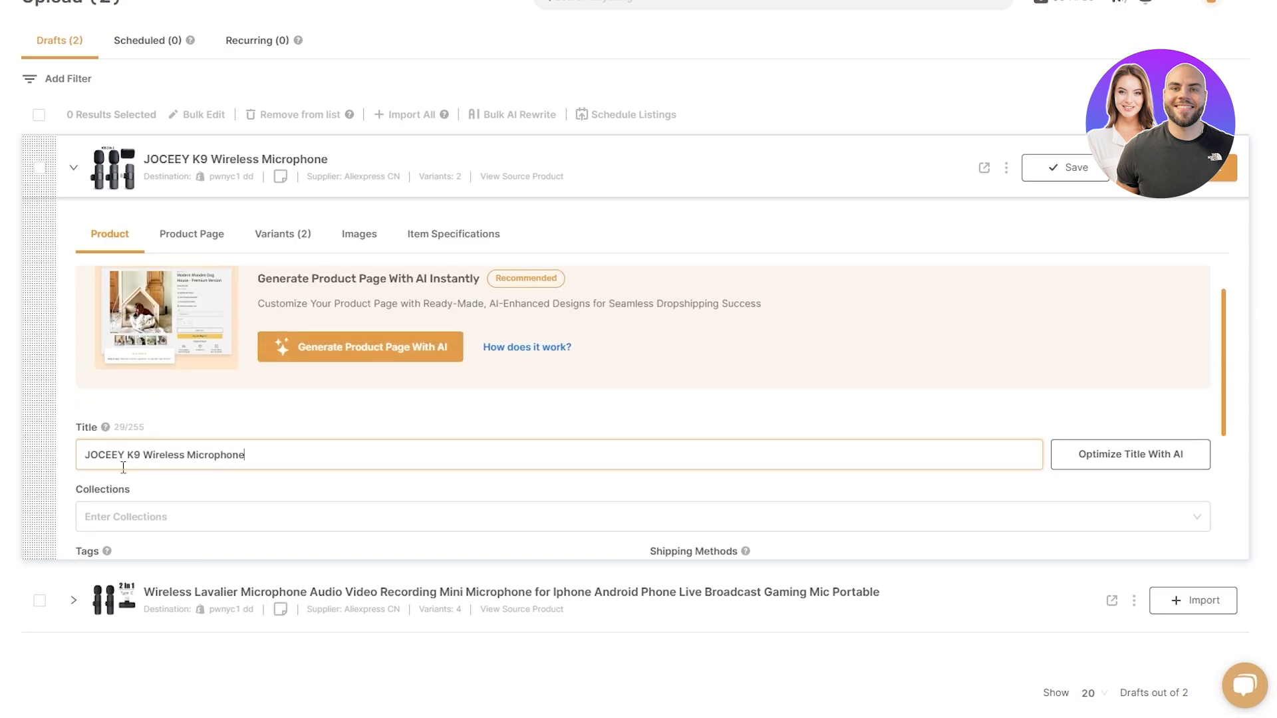
double_click(103, 458)
scroll(106, 452, "down", 3)
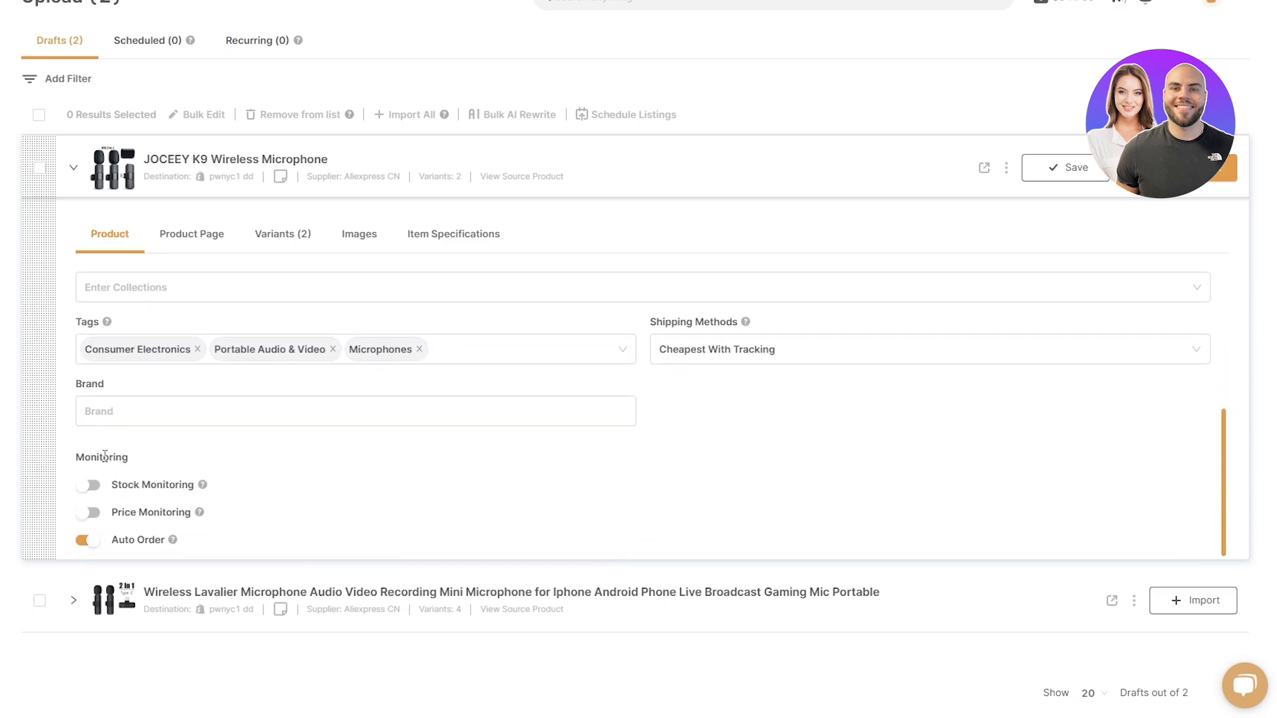
left_click(120, 406)
left_click(238, 448)
left_click(88, 489)
left_click(90, 514)
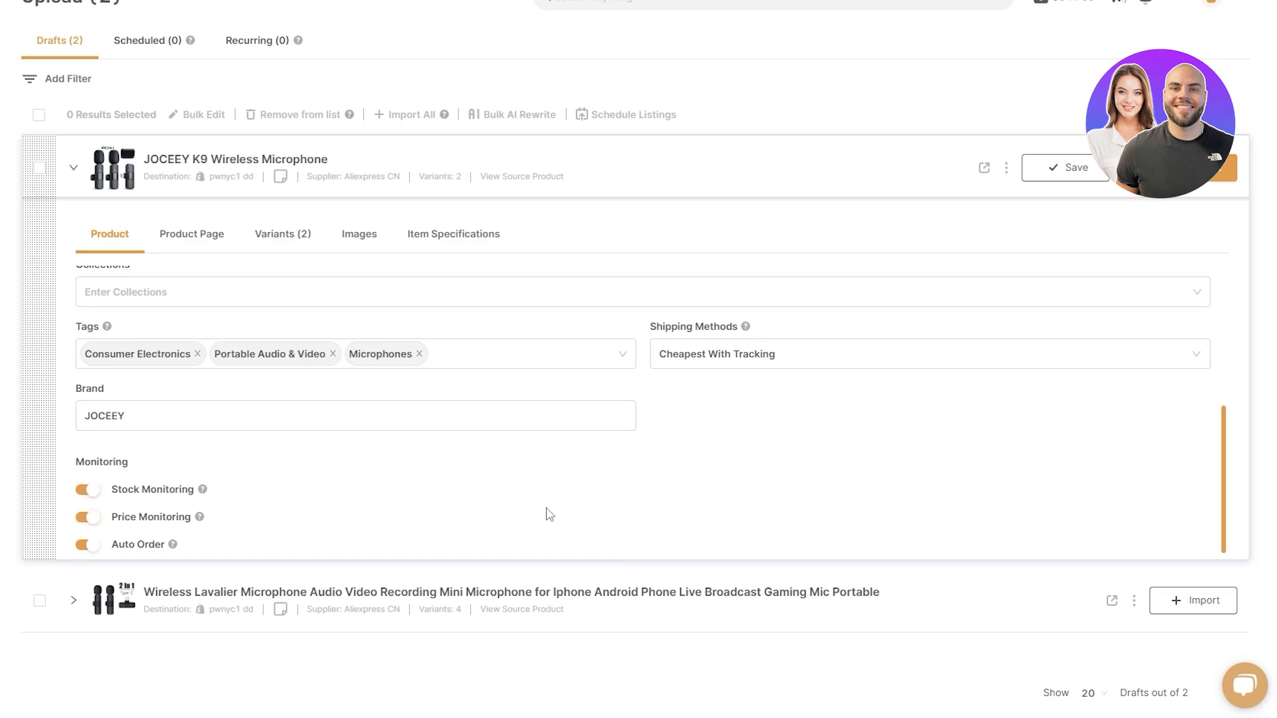
- Review the product page description of the JOCEEY K9 draft
scroll(552, 515, "up", 5)
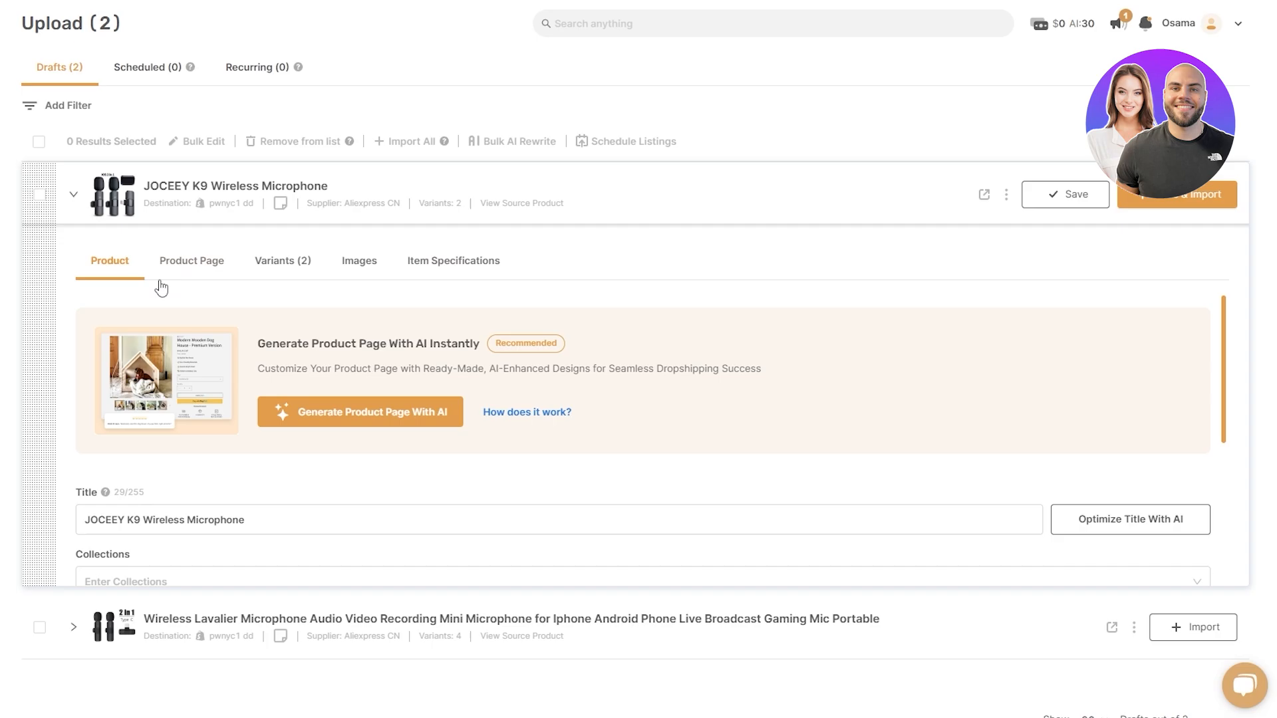
left_click(181, 277)
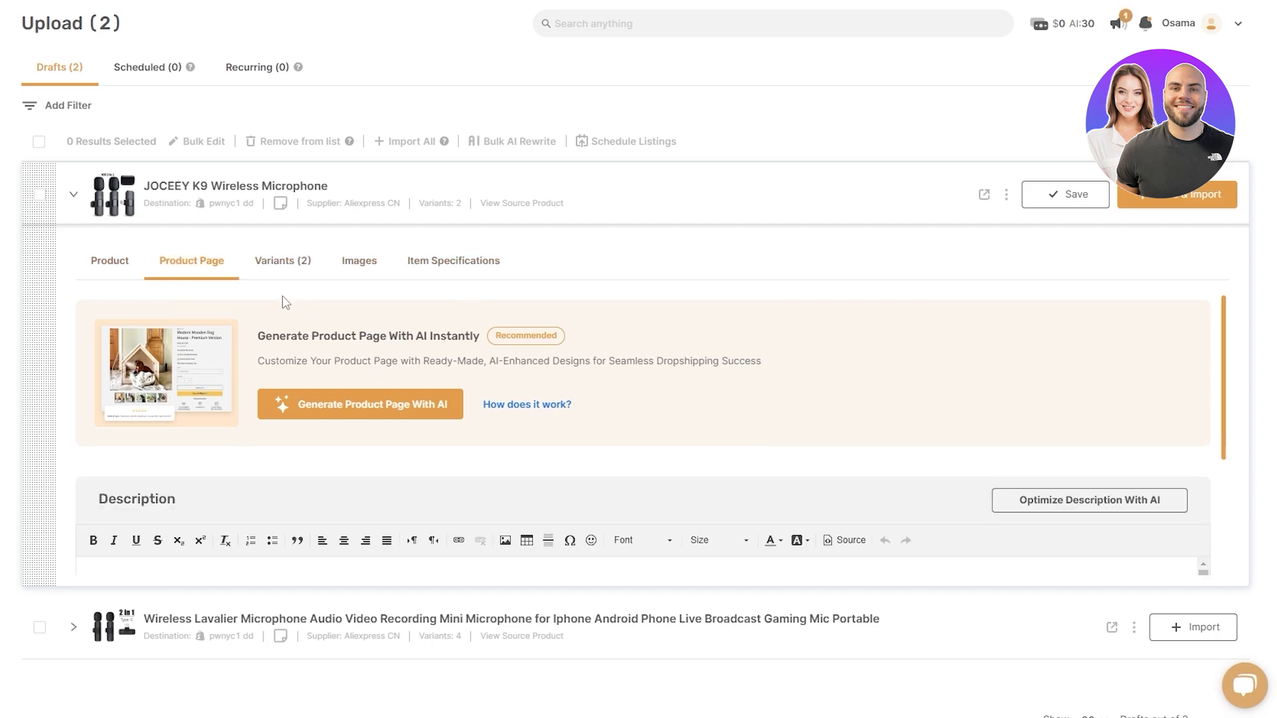
scroll(166, 399, "down", 5)
scroll(115, 444, "down", 10)
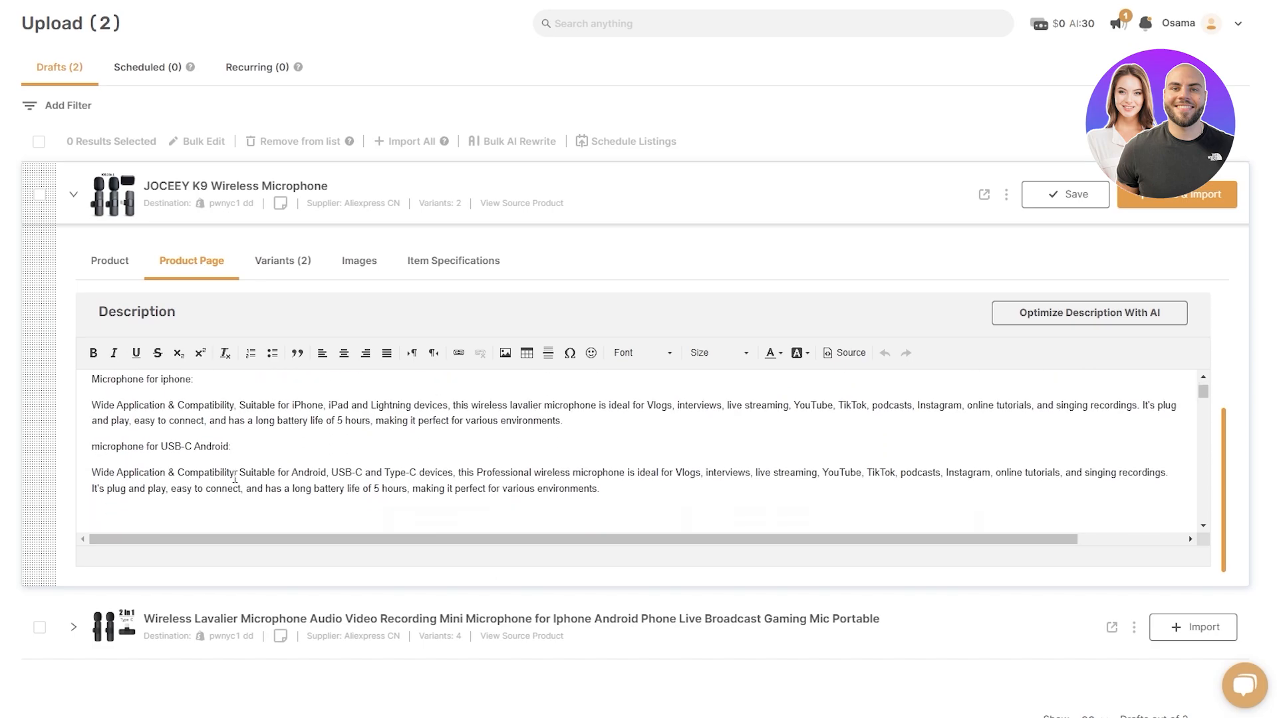
scroll(251, 443, "down", 10)
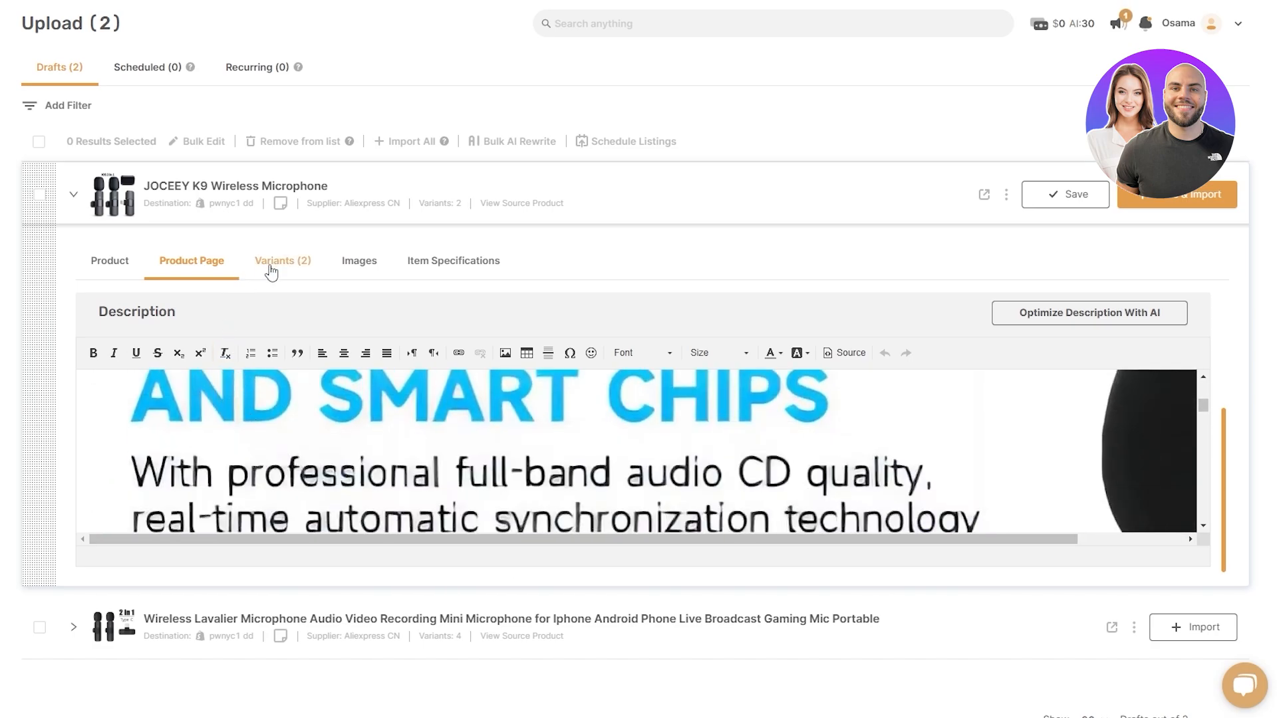
- Review the JOCEEY K9 draft's variants, product images and item specifications
left_click(271, 268)
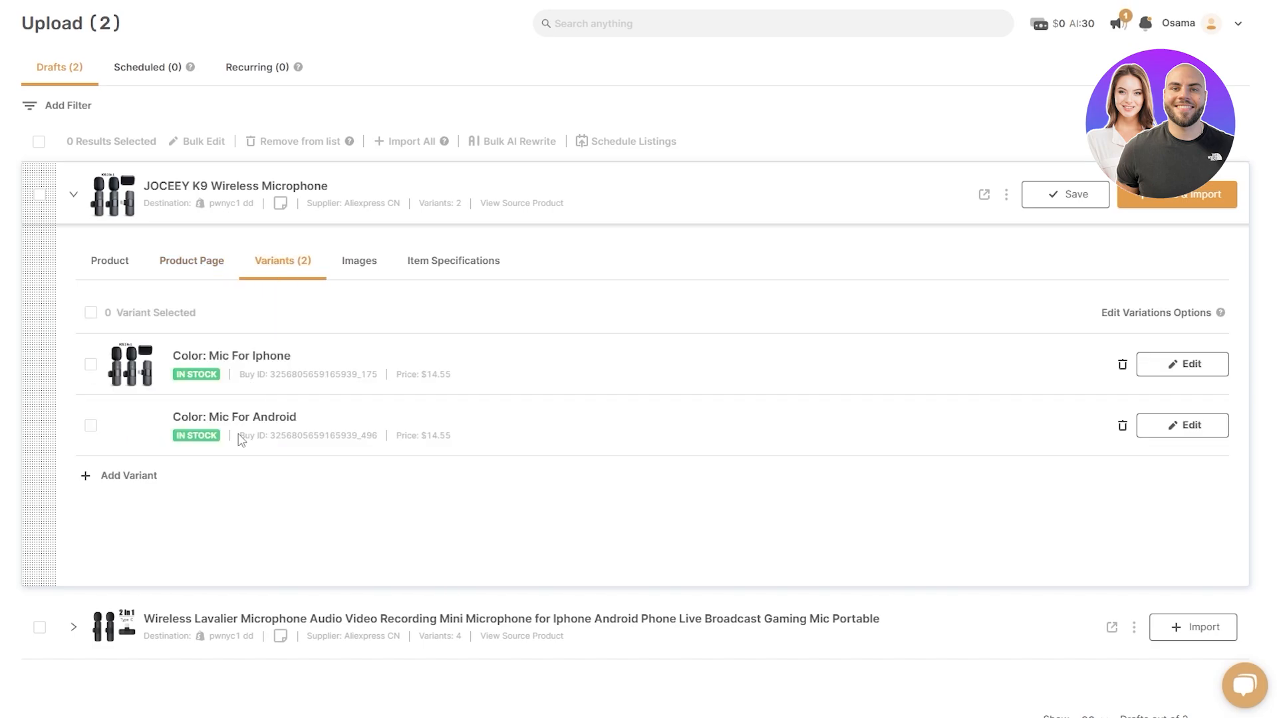
left_click(360, 261)
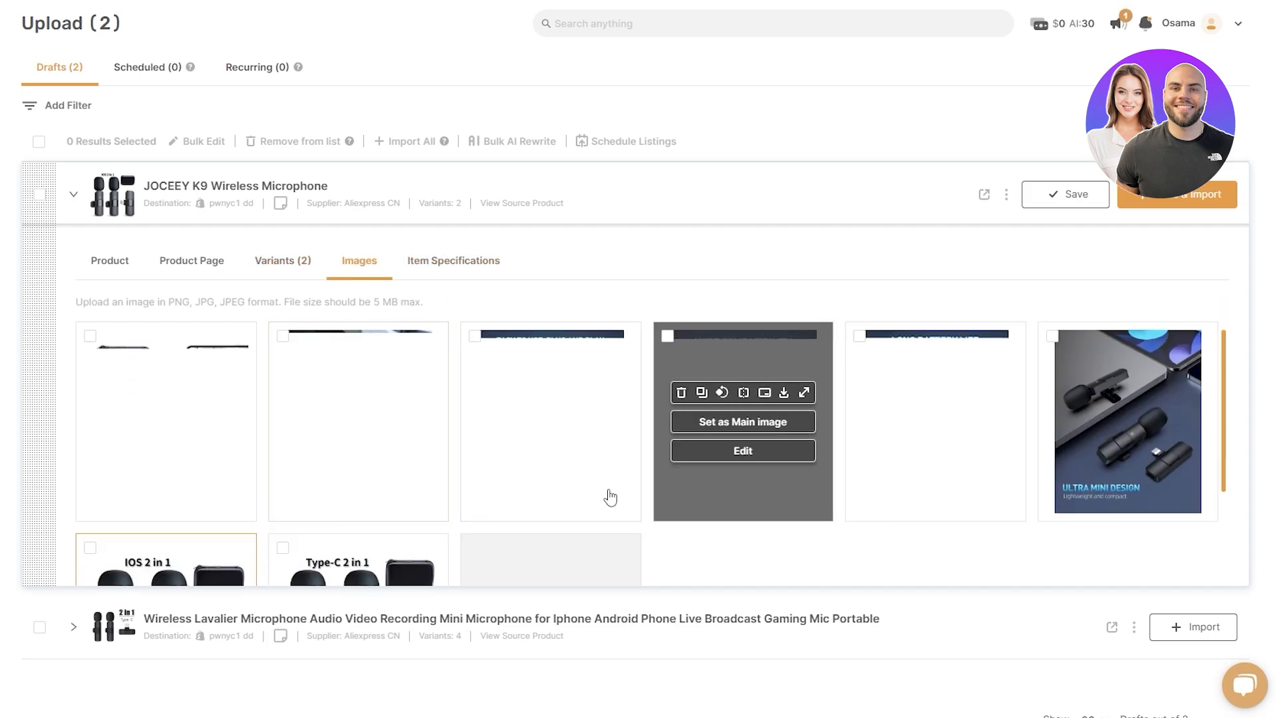
scroll(611, 498, "down", 3)
scroll(426, 492, "down", 1)
scroll(768, 465, "up", 4)
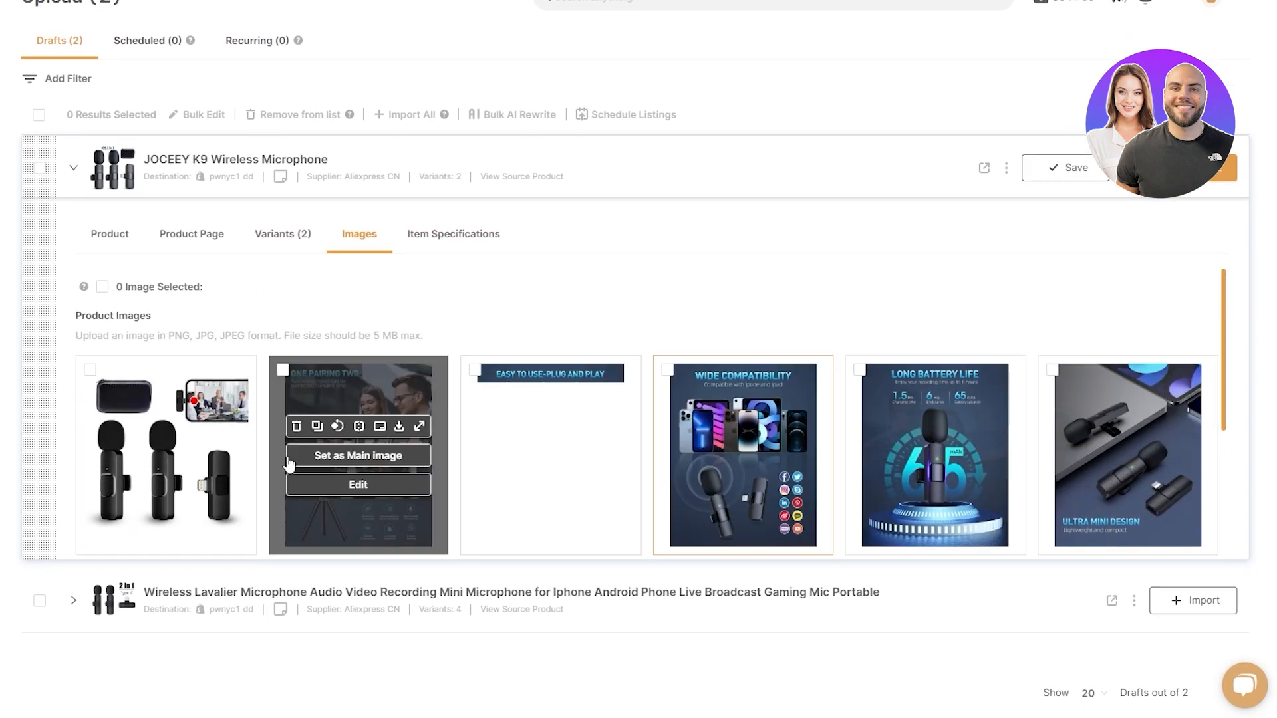
scroll(290, 463, "up", 1)
left_click(436, 260)
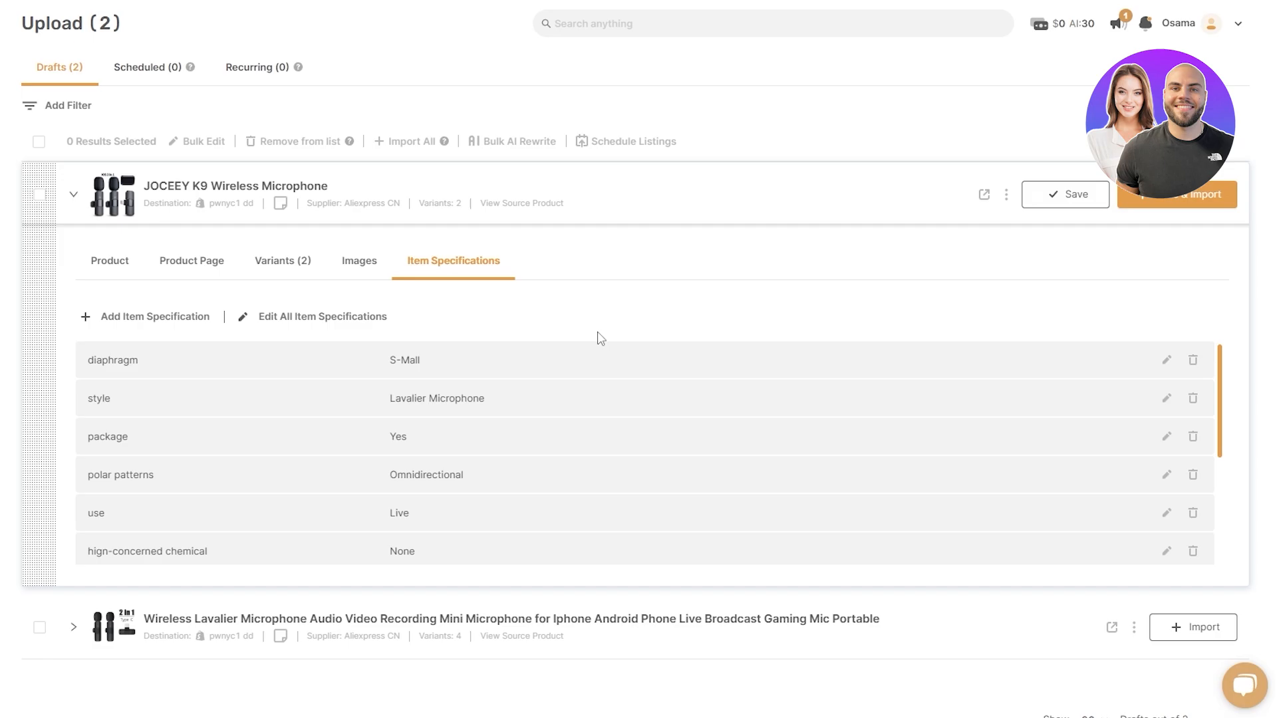
- Save and import the JOCEEY K9 draft to the store, and check for it in the Shopify and AutoDS product lists
left_click(1146, 206)
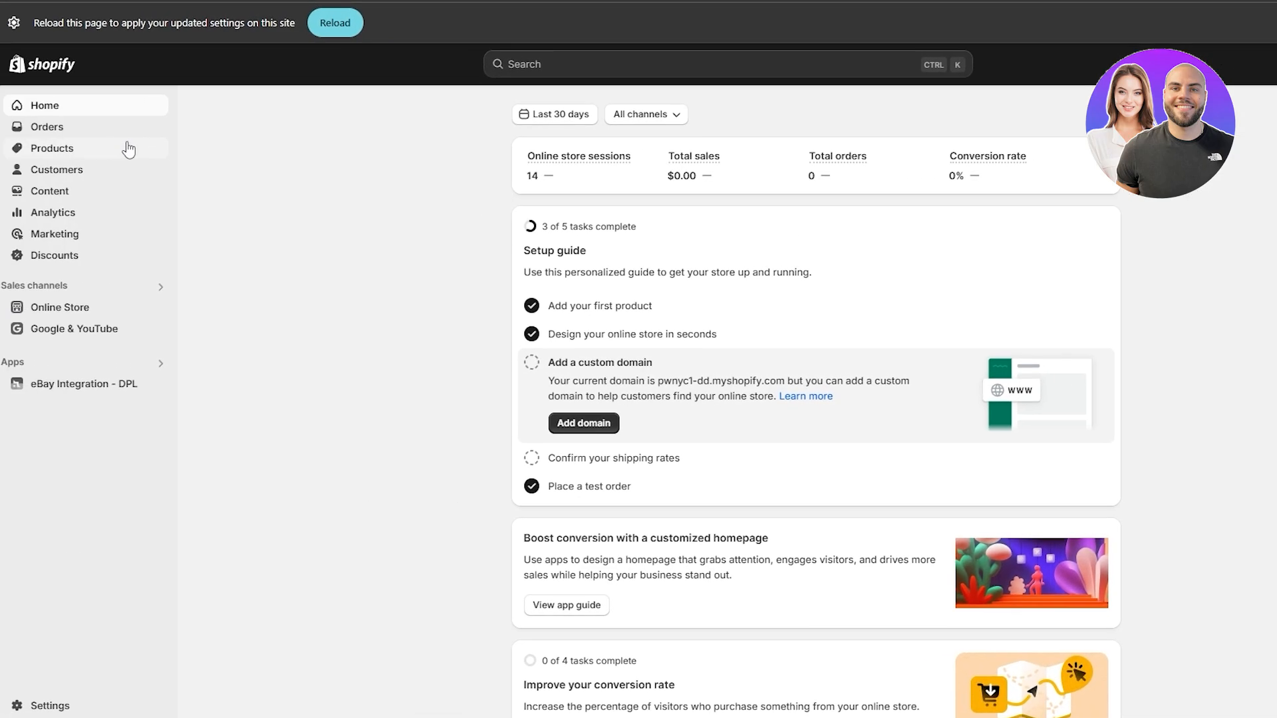
left_click(73, 152)
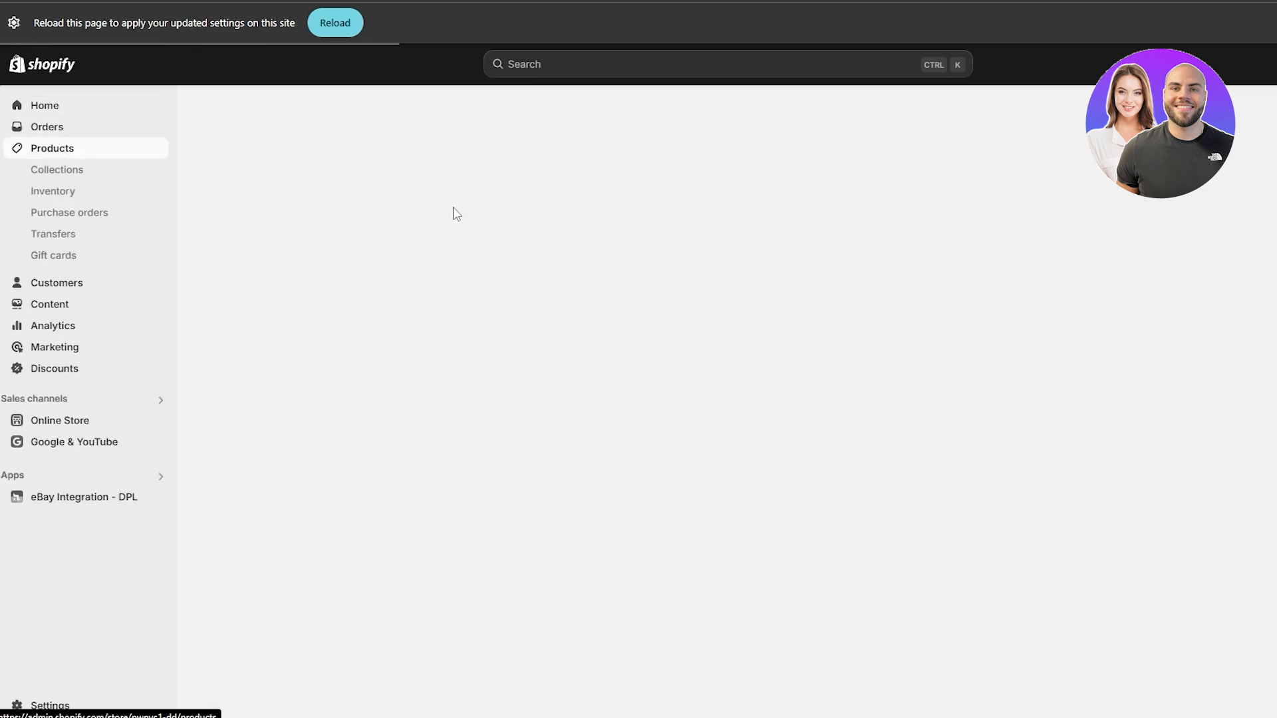
left_click(335, 24)
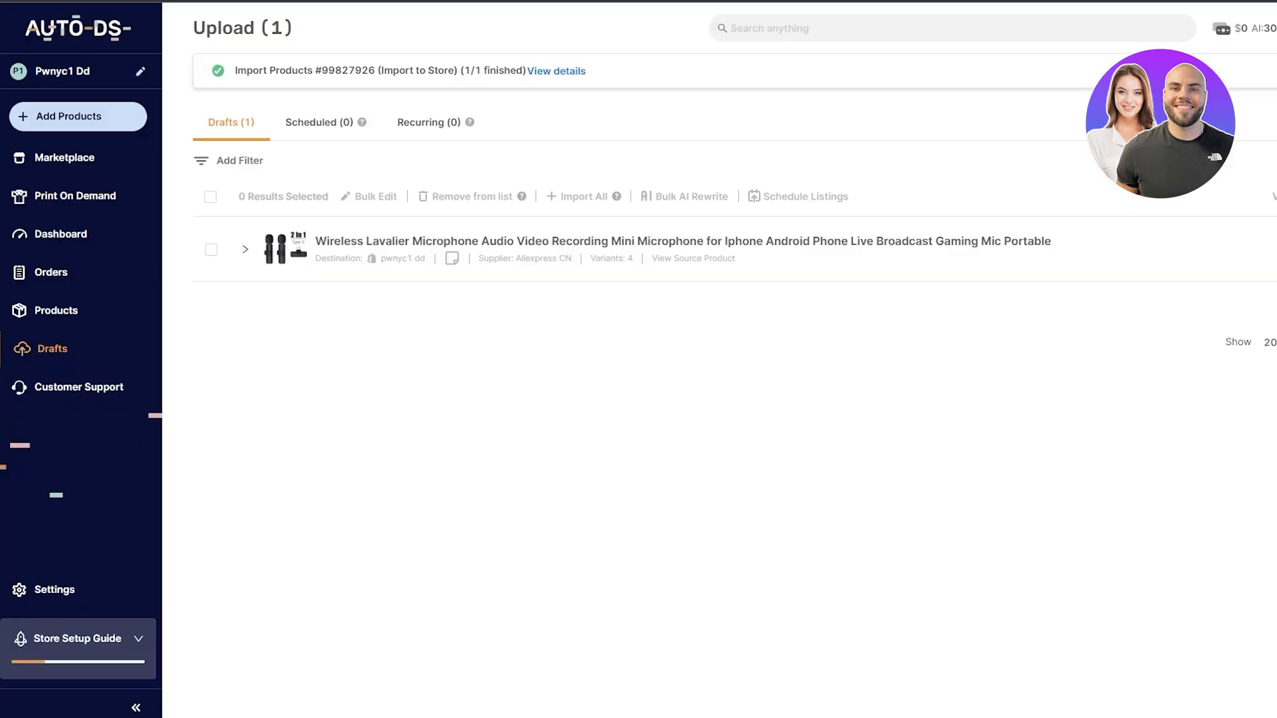
left_click(79, 310)
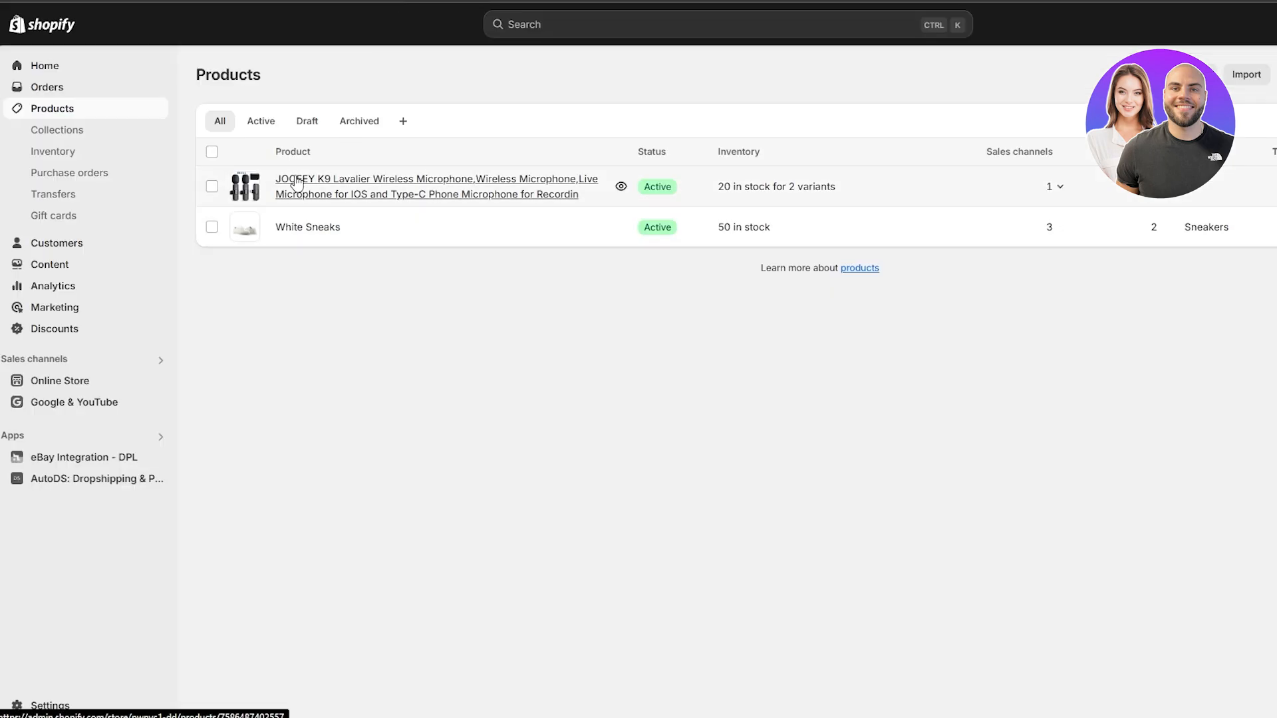
- In Shopify, shorten the imported microphone's title to "JOCEEY K9 Lavalier Wireless Microphone", save it and review the product page
left_click(361, 195)
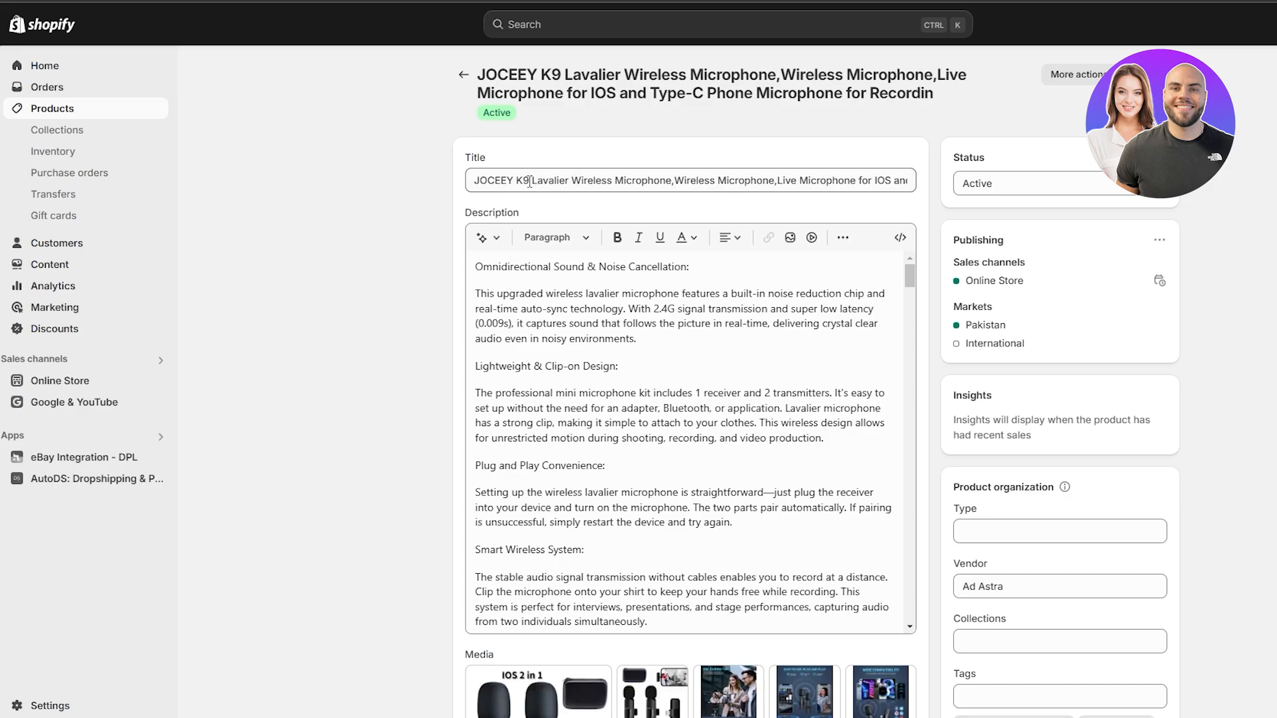
left_click(668, 180)
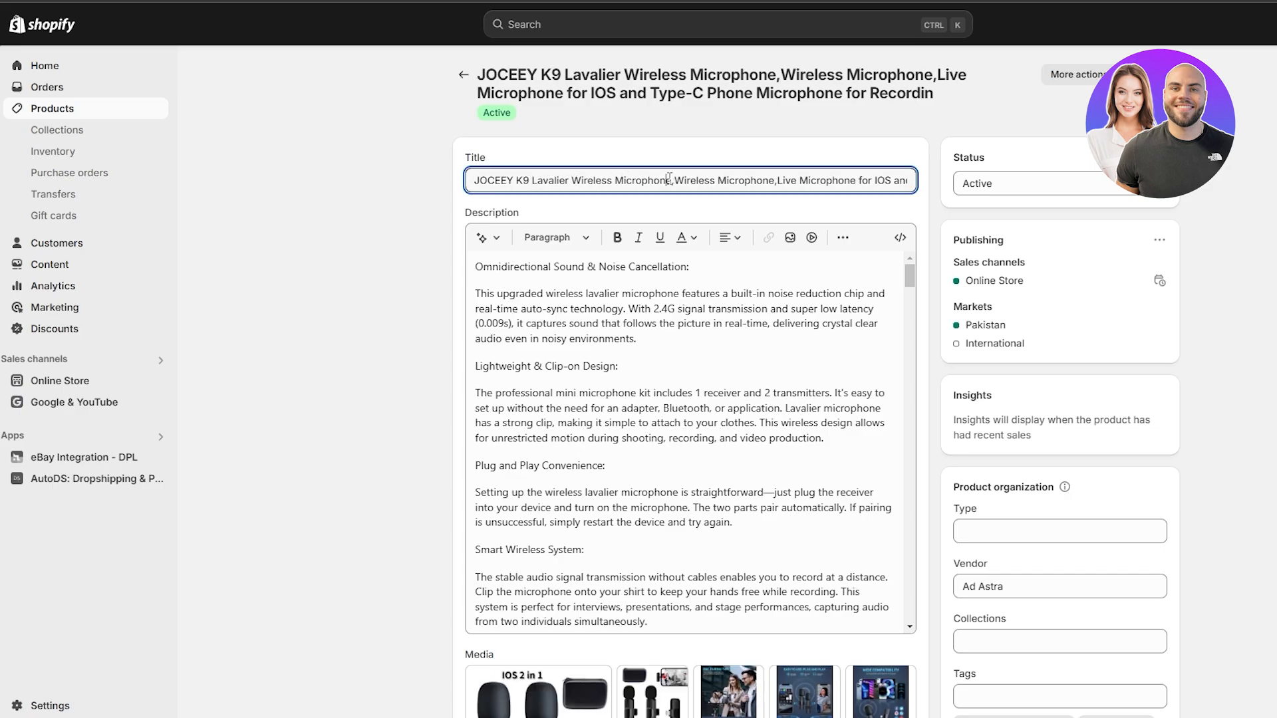
left_click(673, 180)
left_click_drag(671, 181, 1010, 171)
key("BackSpace")
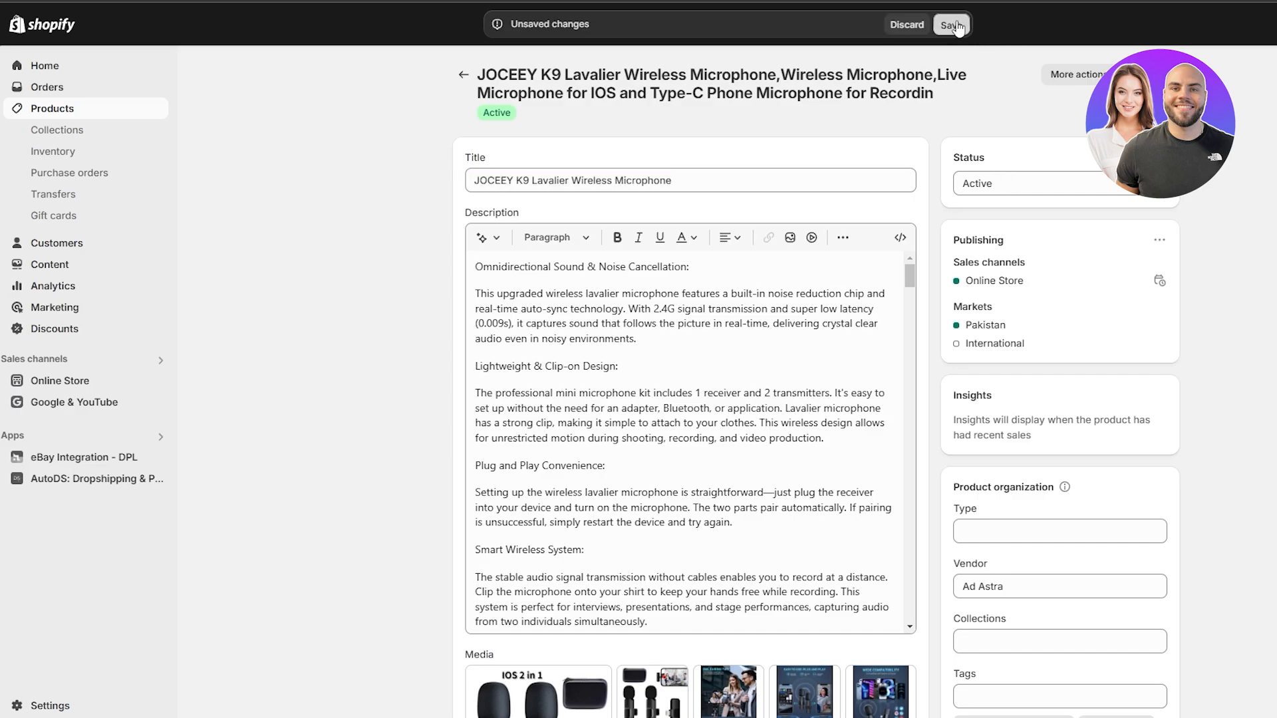
left_click(951, 24)
scroll(469, 367, "down", 5)
scroll(469, 368, "down", 5)
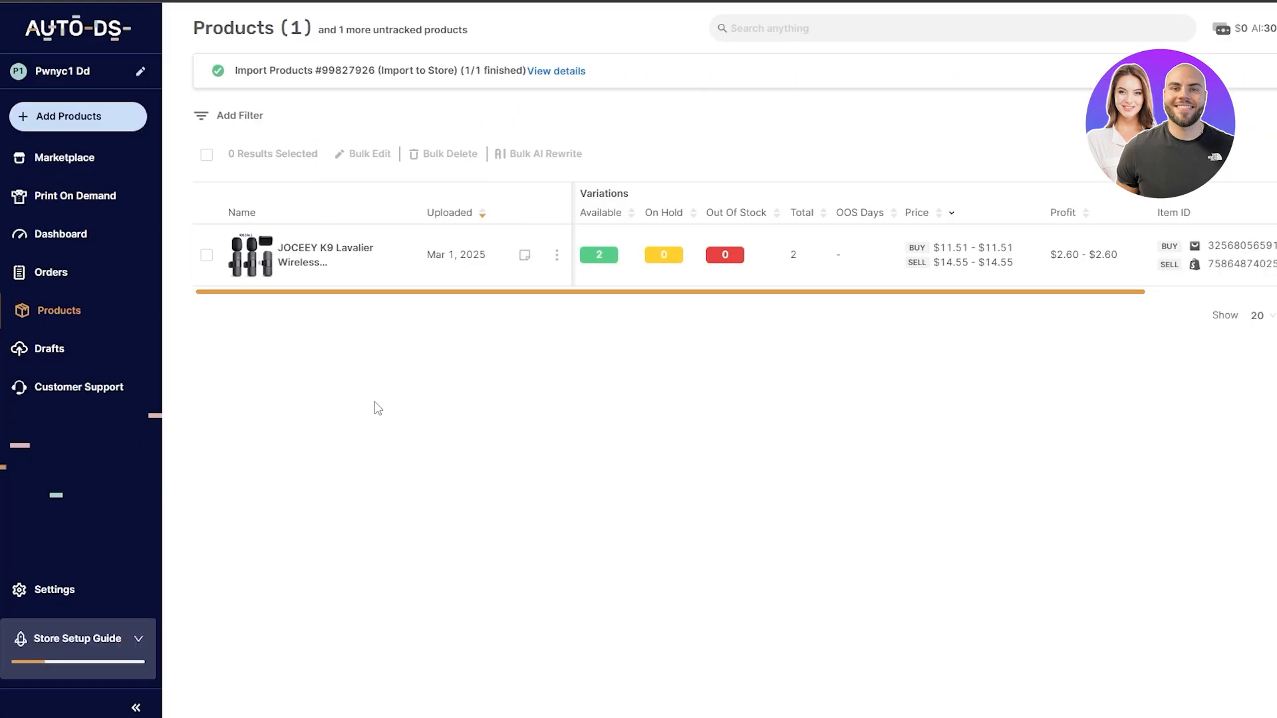
- In AutoDS, shorten the remaining microphone draft's title to "Lavalier Wireless Microphon" and check the AI title generator's options without generating a title
left_click(66, 351)
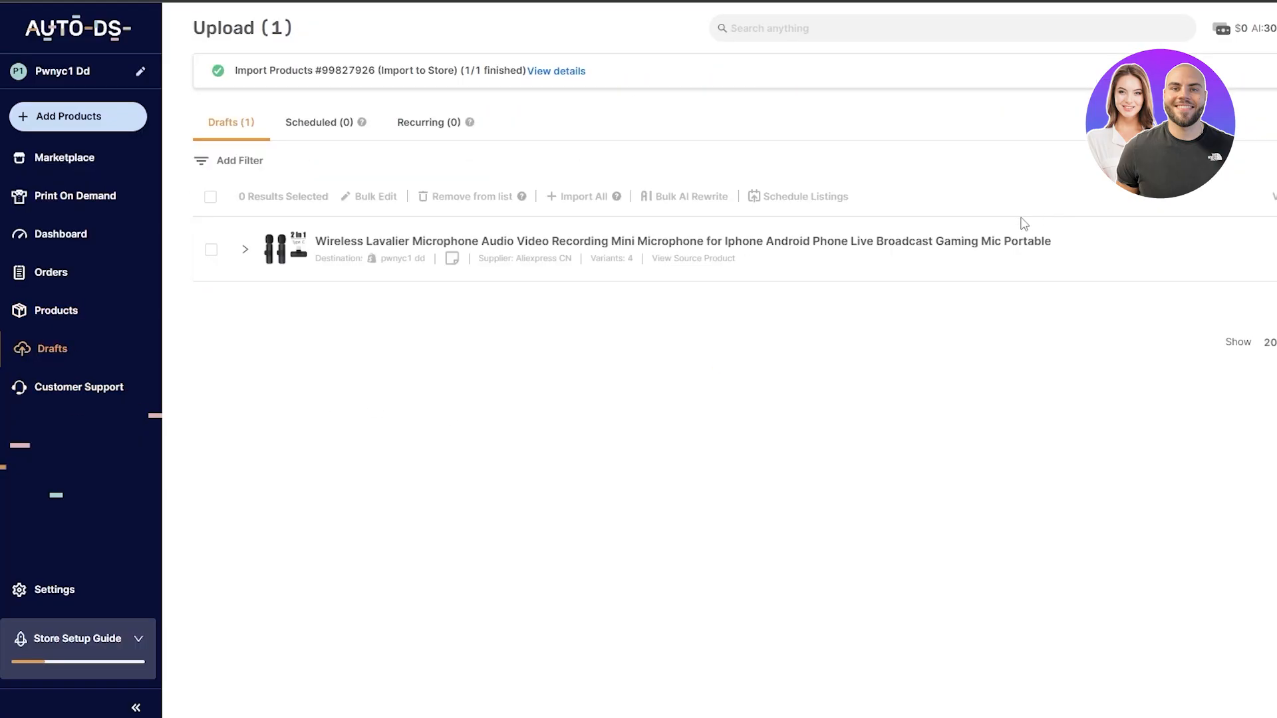
left_click(283, 251)
left_click_drag(391, 575, 1060, 570)
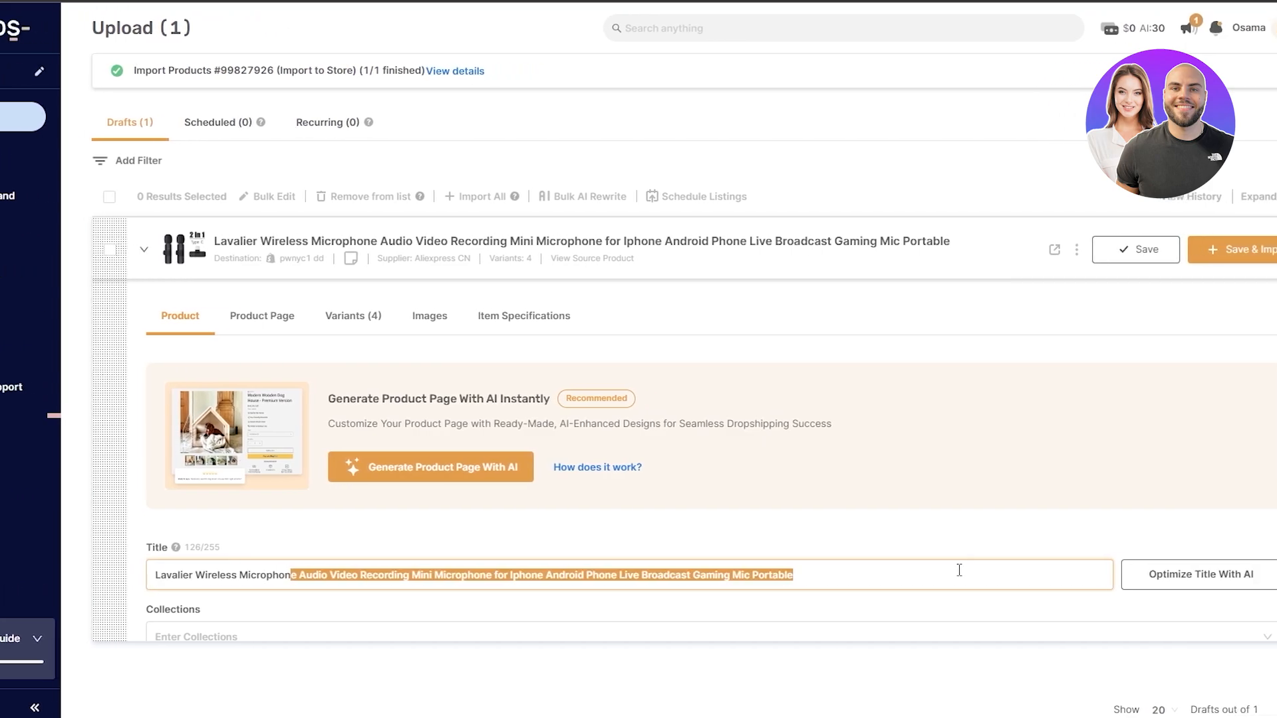
key("BackSpace")
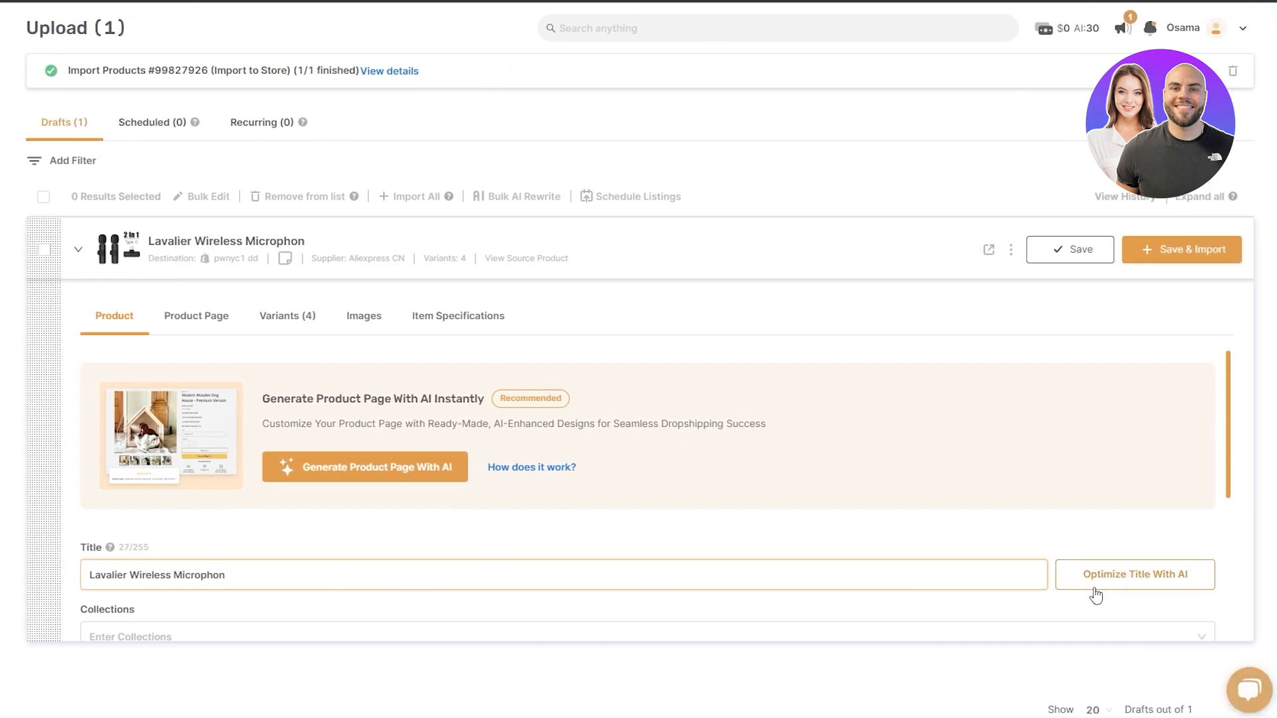
left_click(1145, 580)
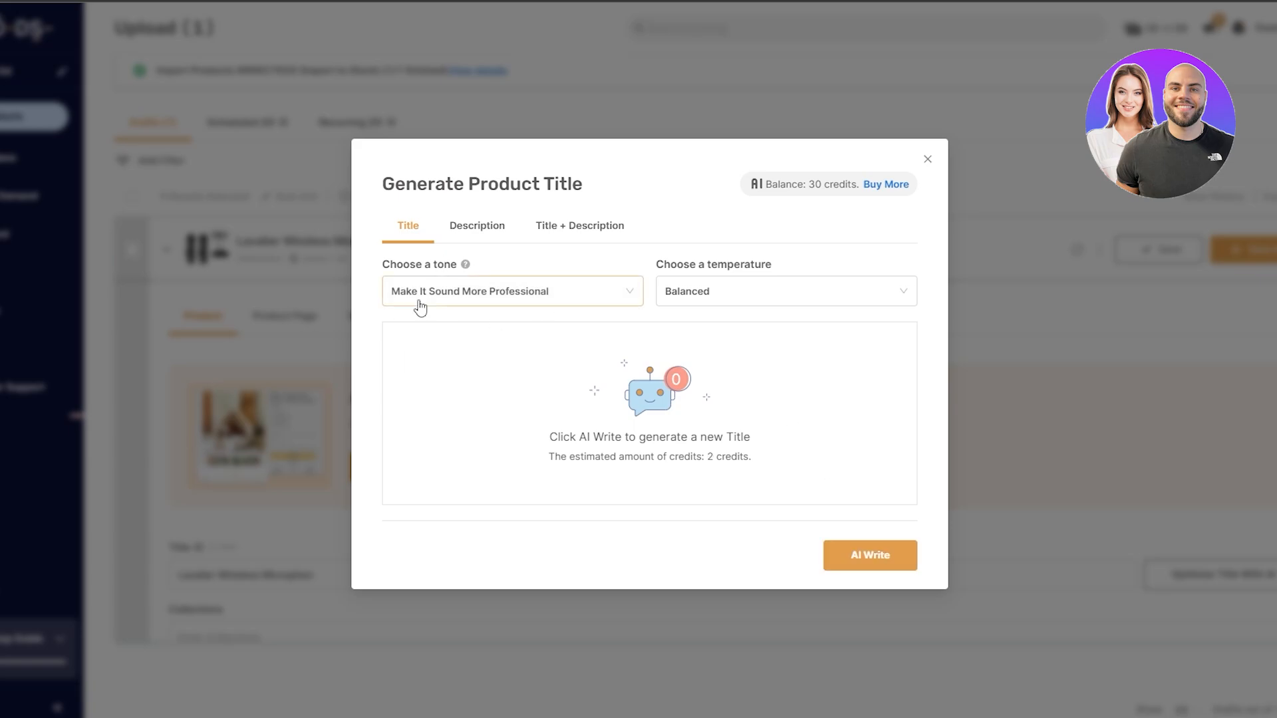
left_click(927, 158)
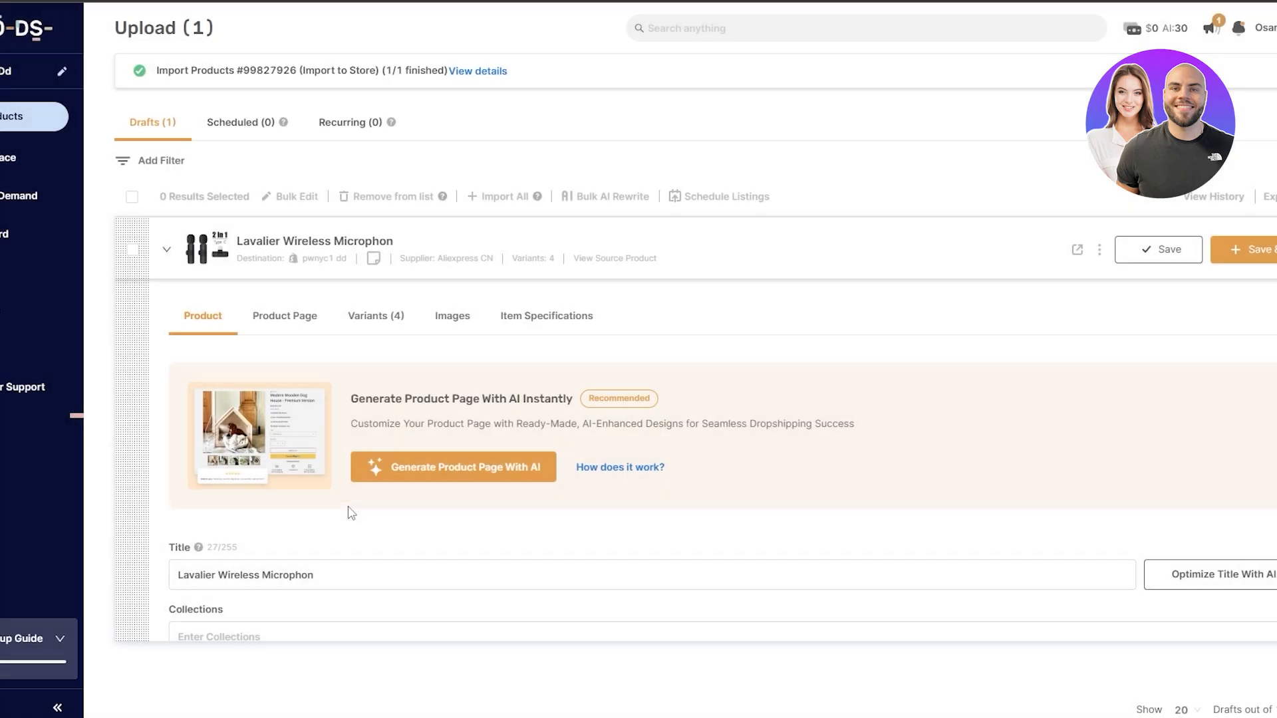
- Save the lavalier microphone draft and import it to the store
scroll(351, 512, "down", 5)
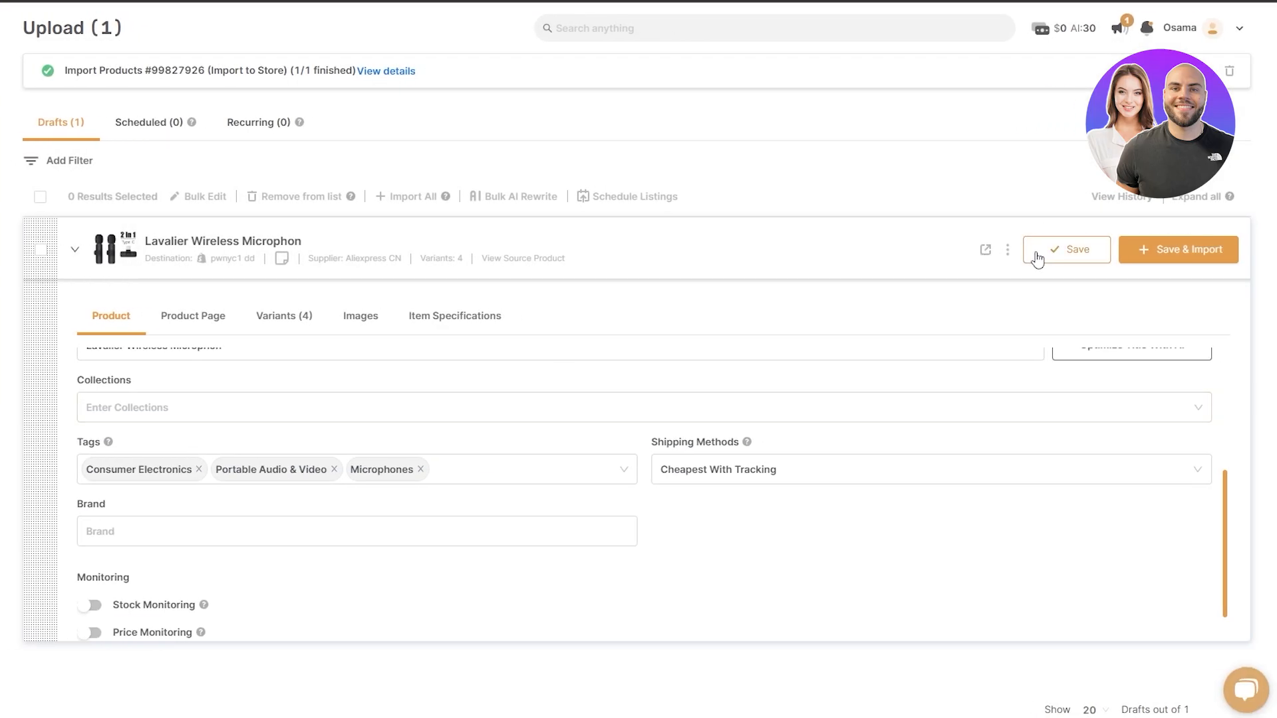
left_click(1038, 257)
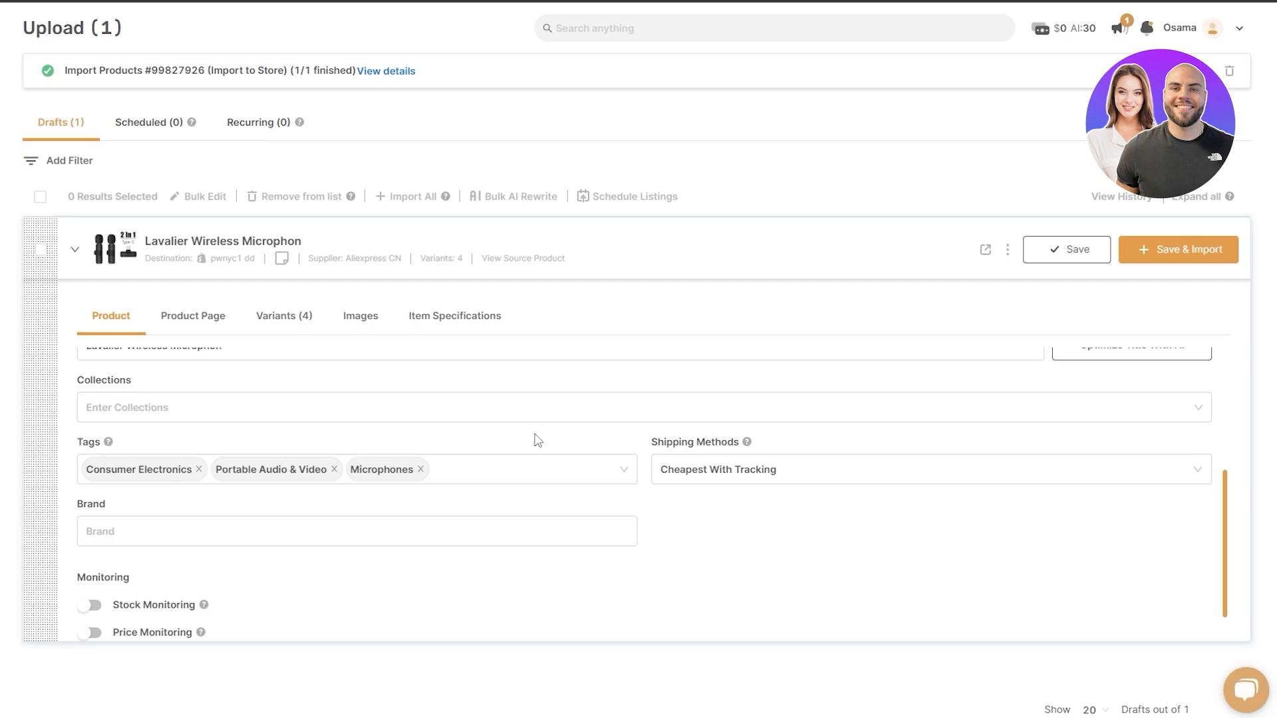
left_click(1222, 254)
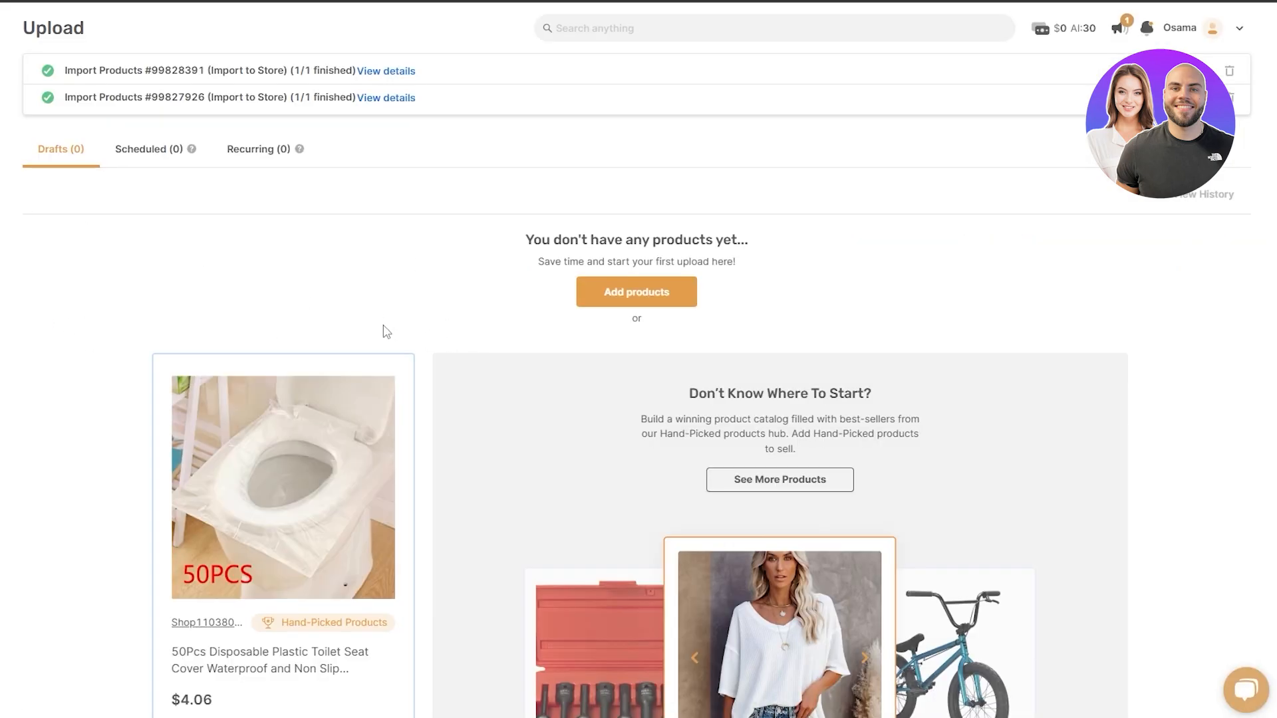
scroll(385, 331, "down", 2)
scroll(242, 350, "up", 2)
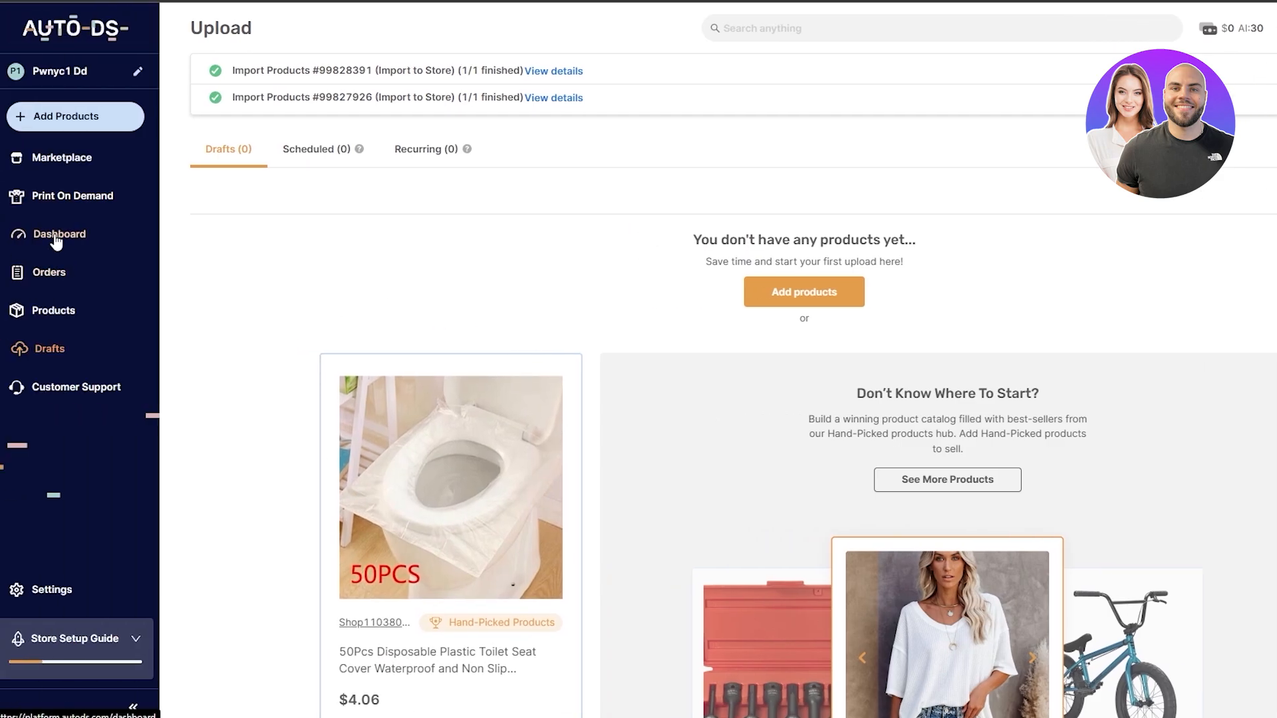
- Review the dashboard's sales overview and the tasks in the store setup guide
left_click(57, 239)
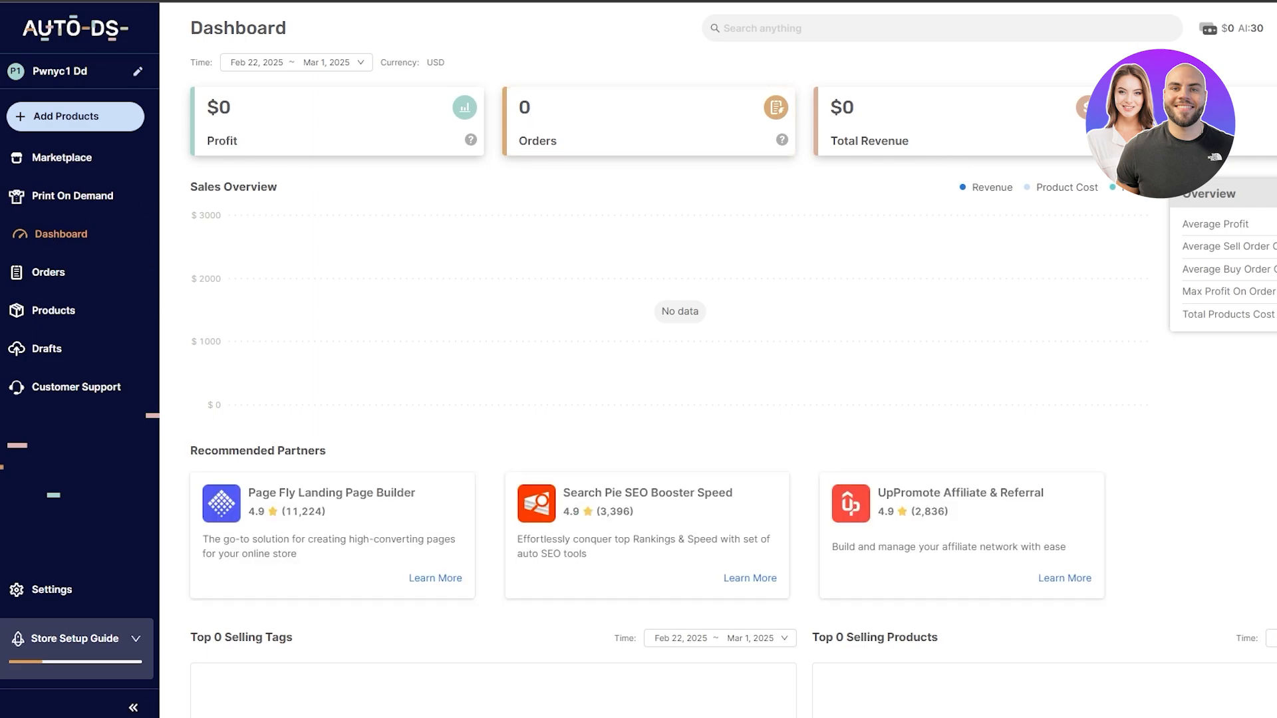
scroll(731, 359, "down", 3)
scroll(731, 359, "up", 3)
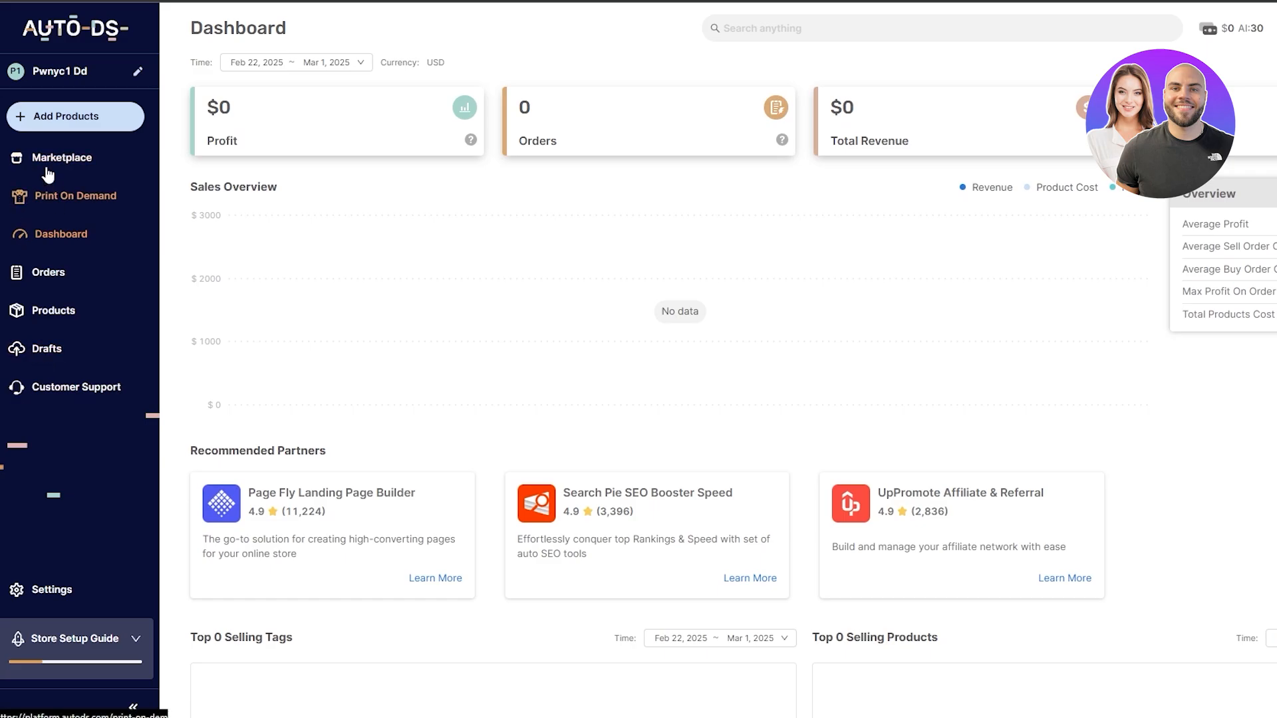
left_click(67, 116)
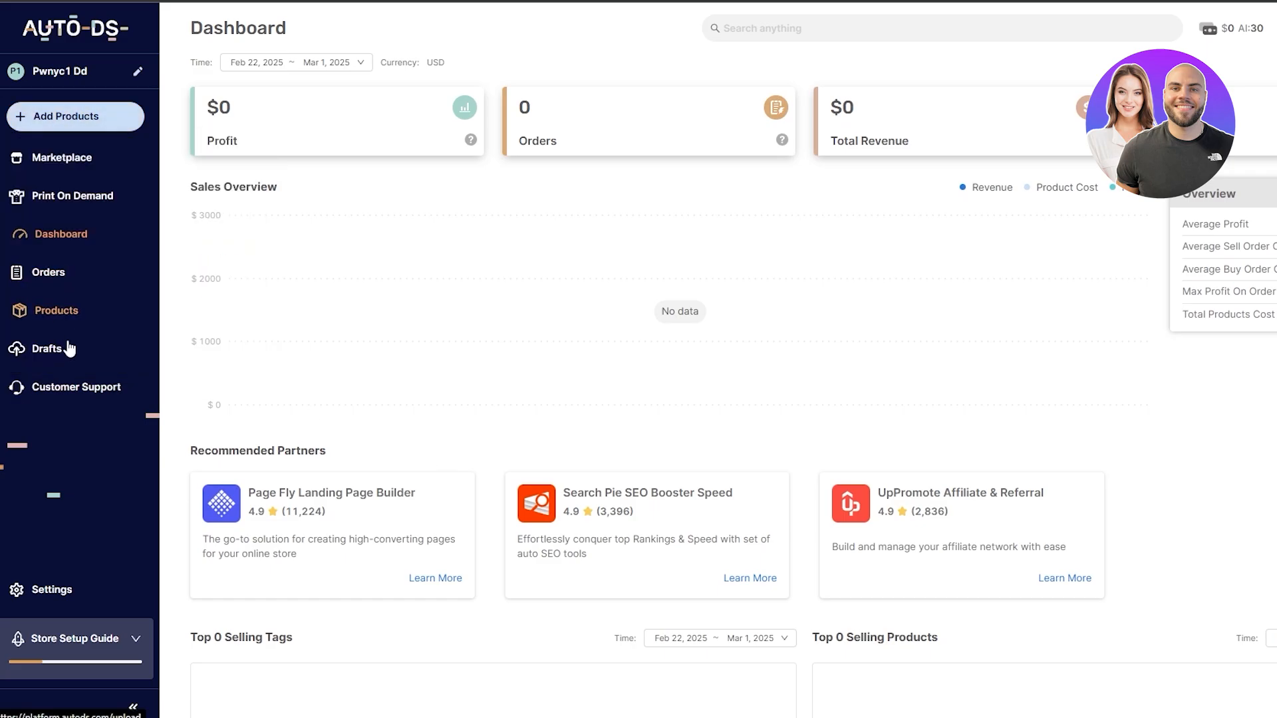
left_click(142, 657)
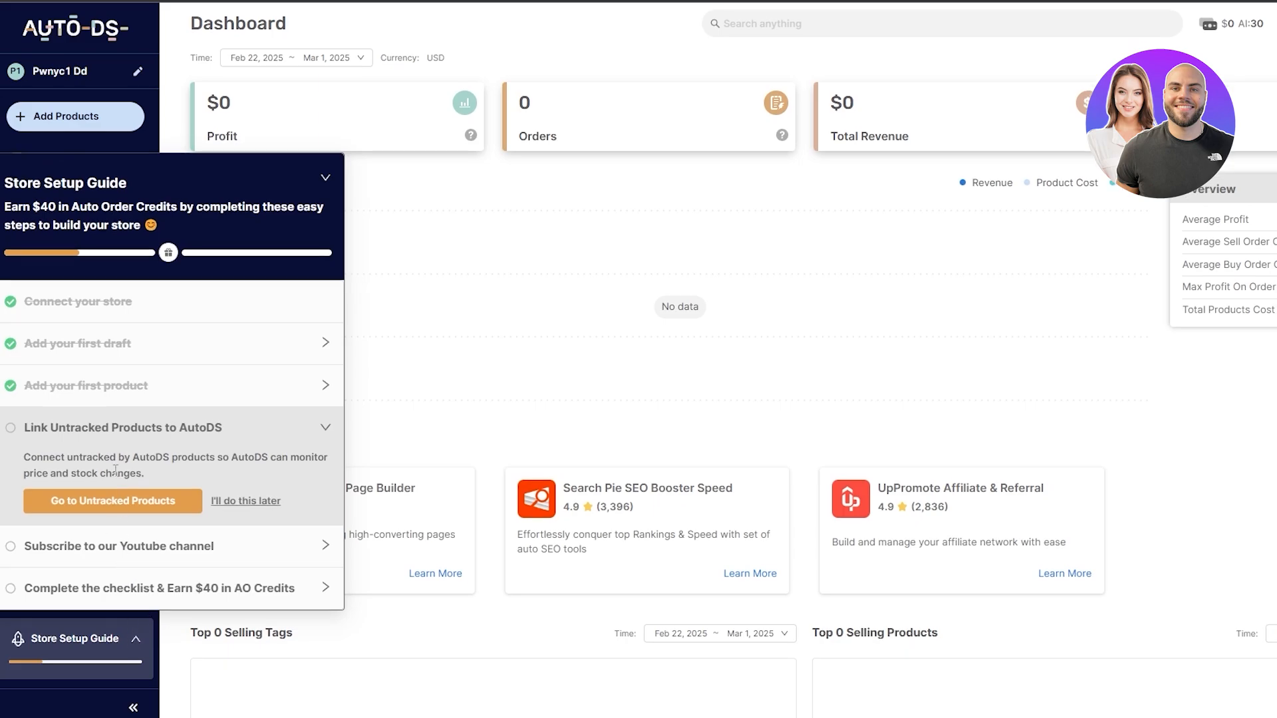
scroll(114, 469, "down", 1)
- Browse the print-on-demand catalog of customizable products
left_click(53, 193)
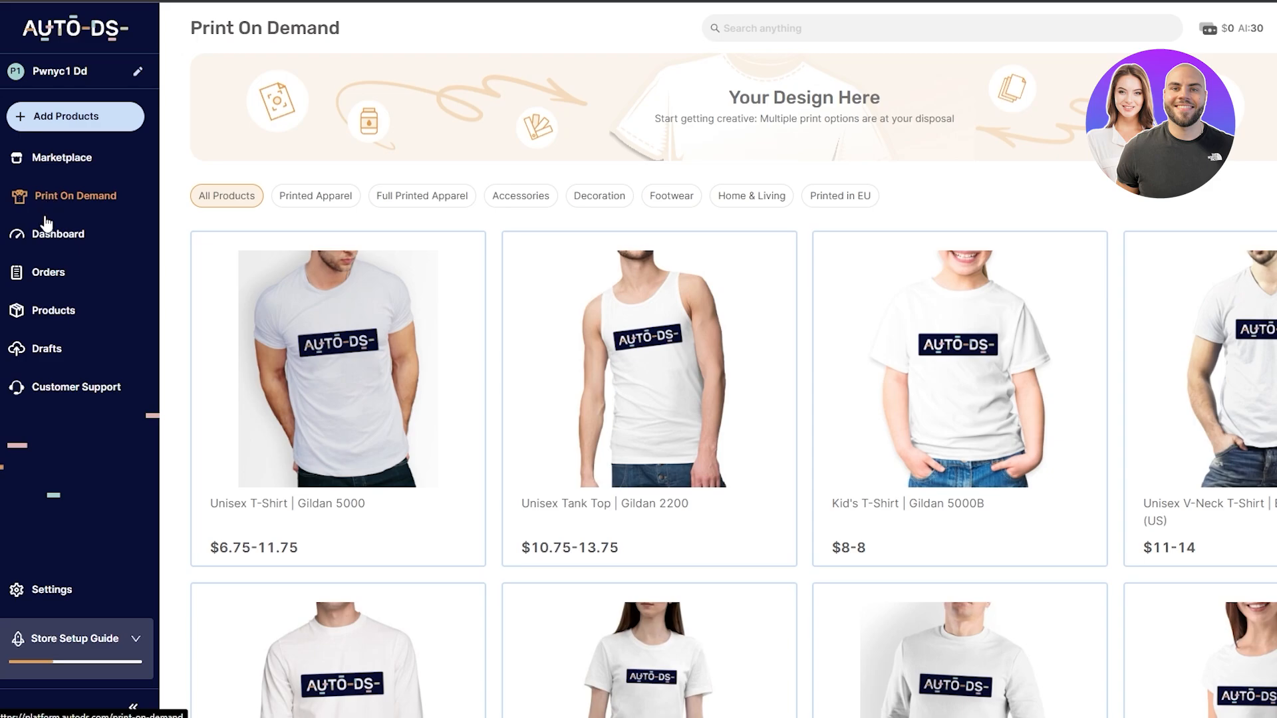
scroll(1124, 412, "down", 5)
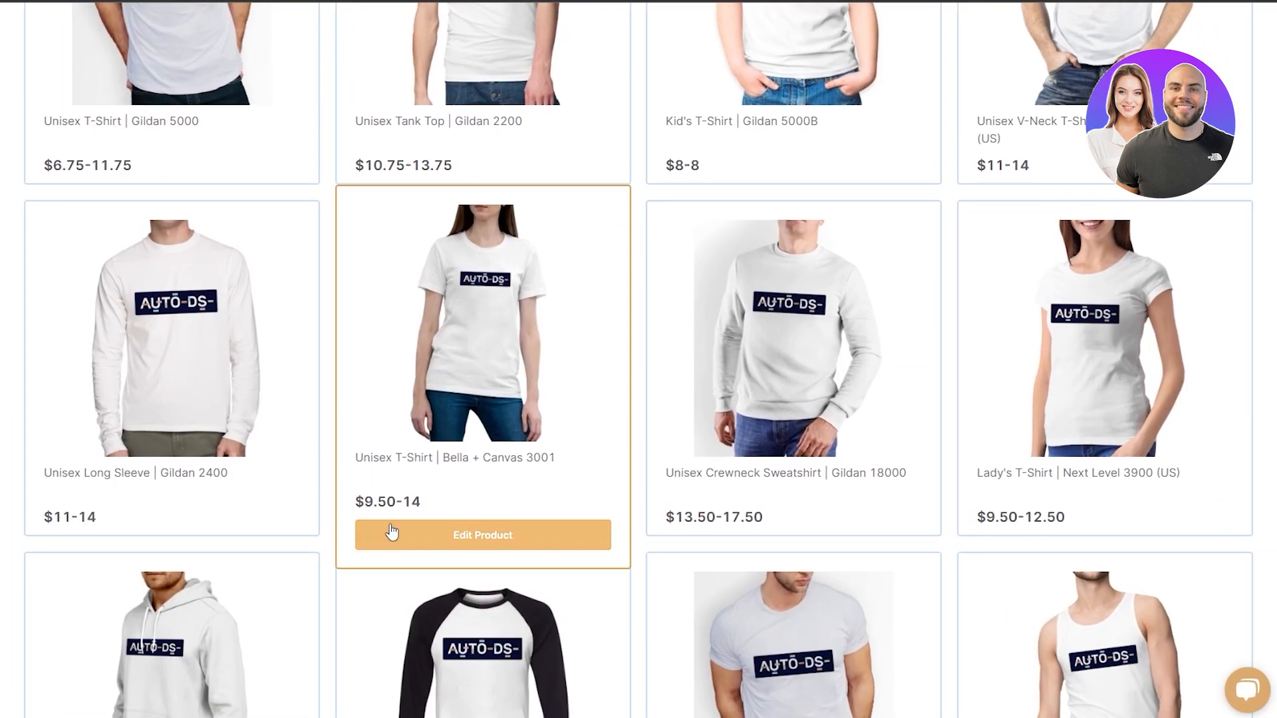
scroll(769, 522, "down", 3)
scroll(770, 511, "up", 3)
scroll(770, 510, "up", 6)
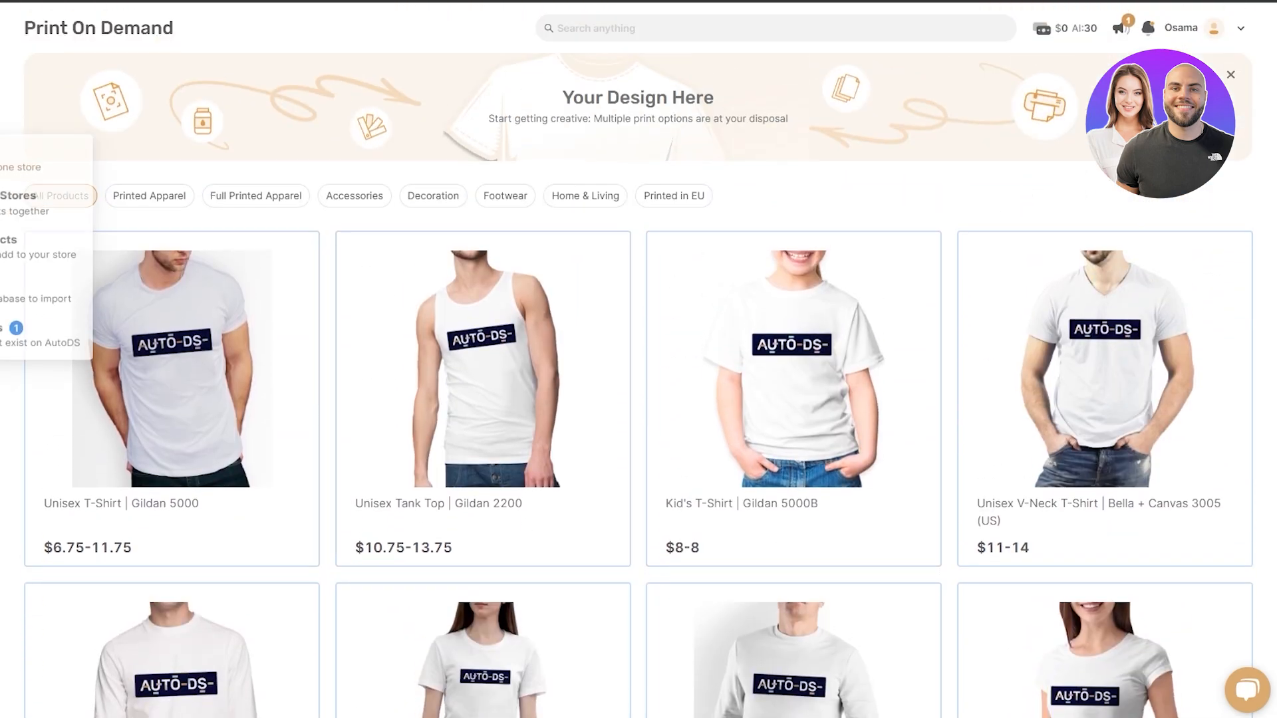
- Open Ads Spy in the Marketplace and check the Product Finding Hub addon's price without confirming the order
left_click(28, 158)
left_click(85, 160)
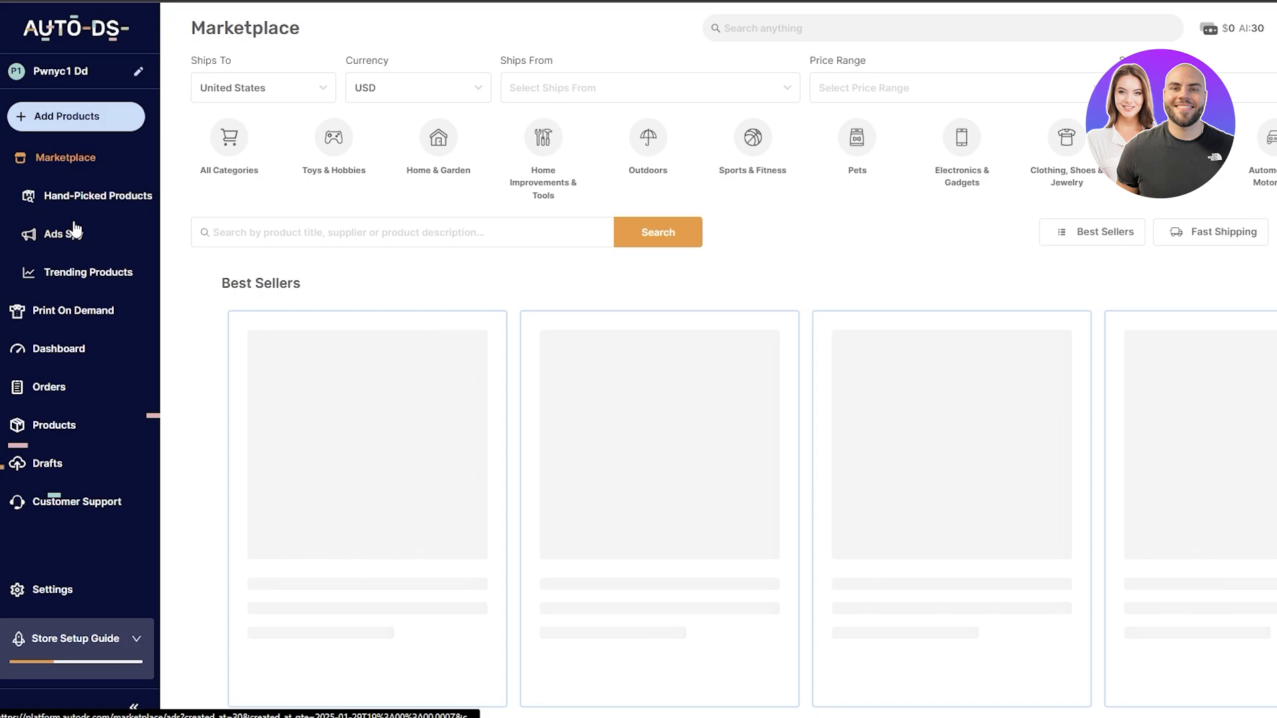
left_click(60, 240)
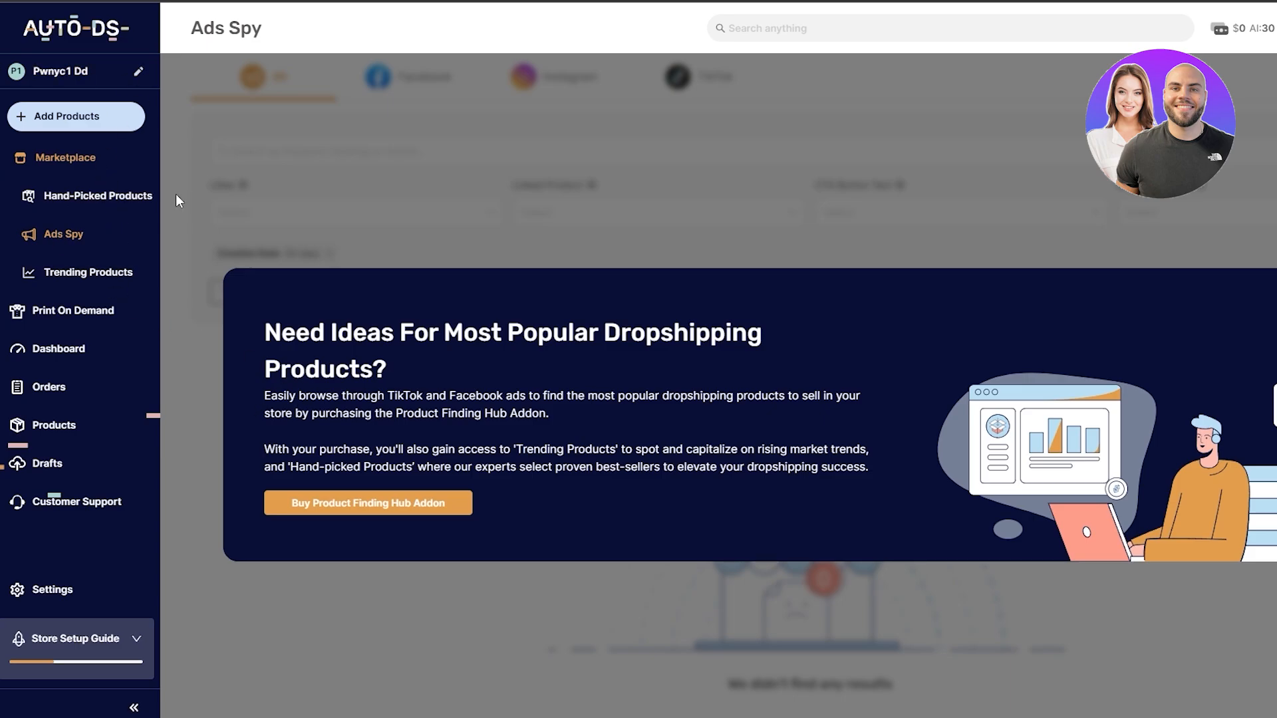
left_click(407, 506)
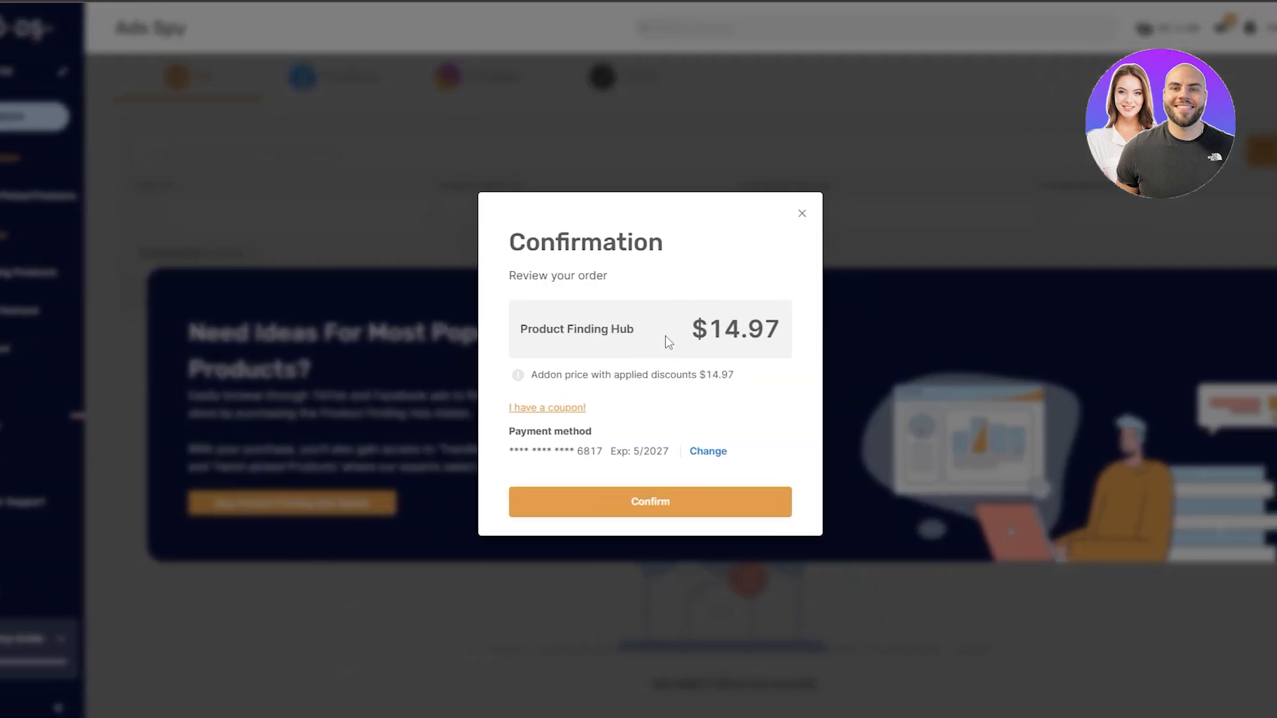
left_click_drag(698, 328, 775, 338)
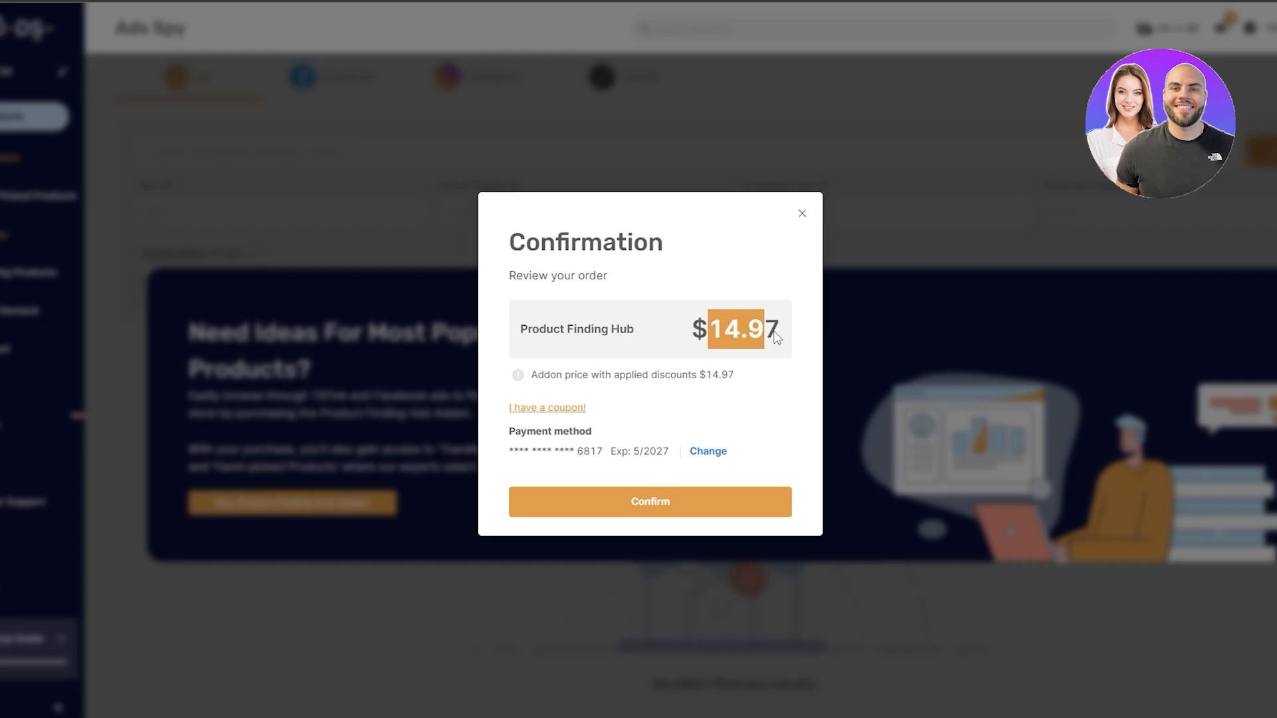
left_click(802, 218)
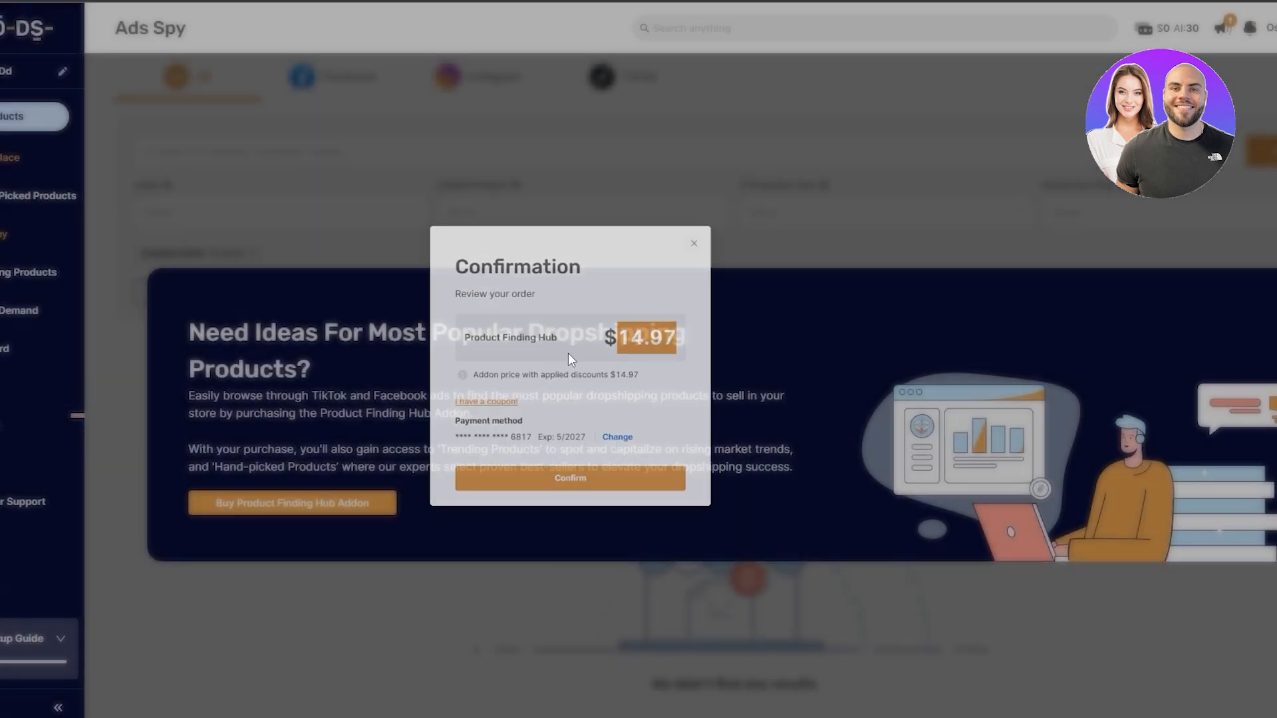
left_click(319, 500)
- Review the Trending Products page and the Hand-Picked Products listings with their Product Finding Hub offer
left_click(23, 310)
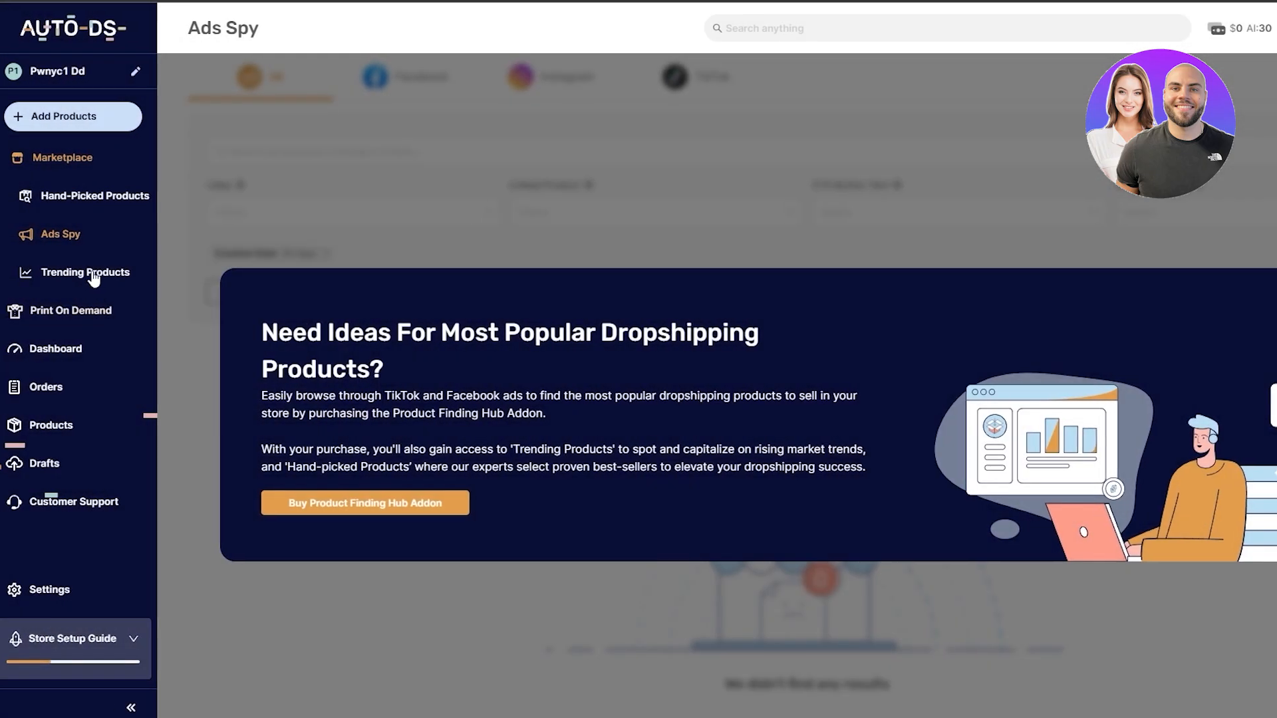
left_click(108, 285)
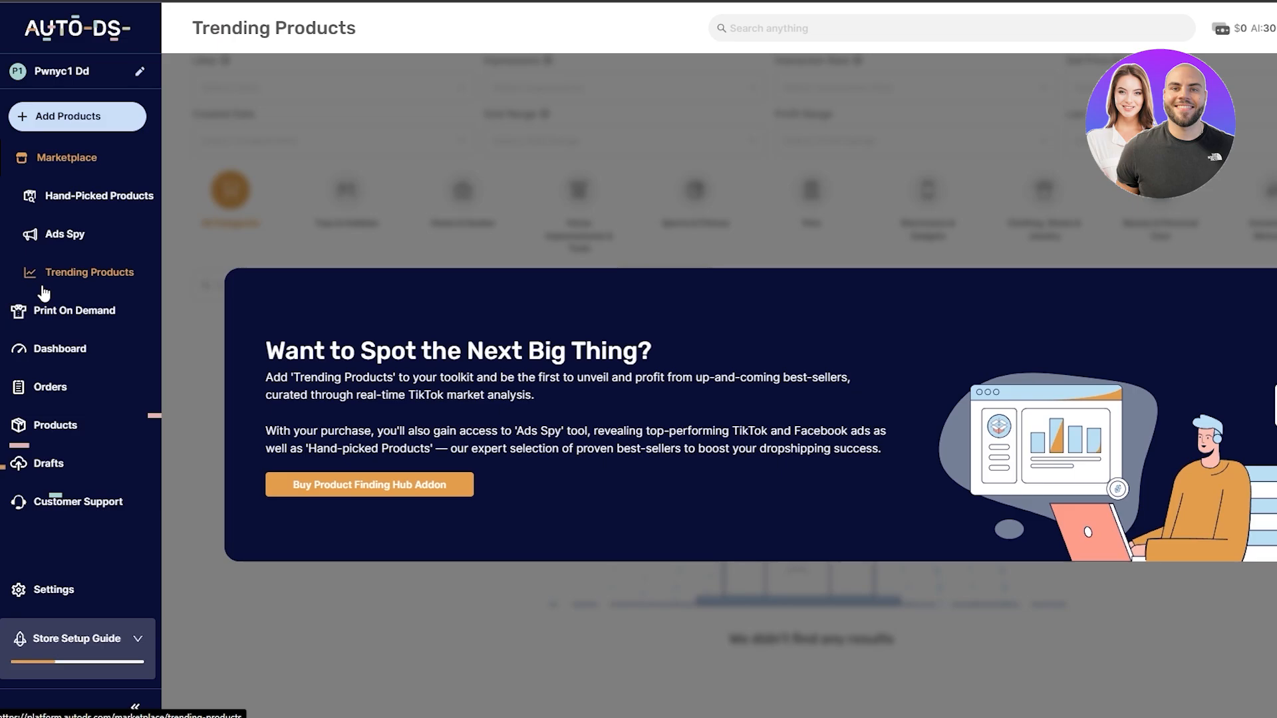
left_click(57, 197)
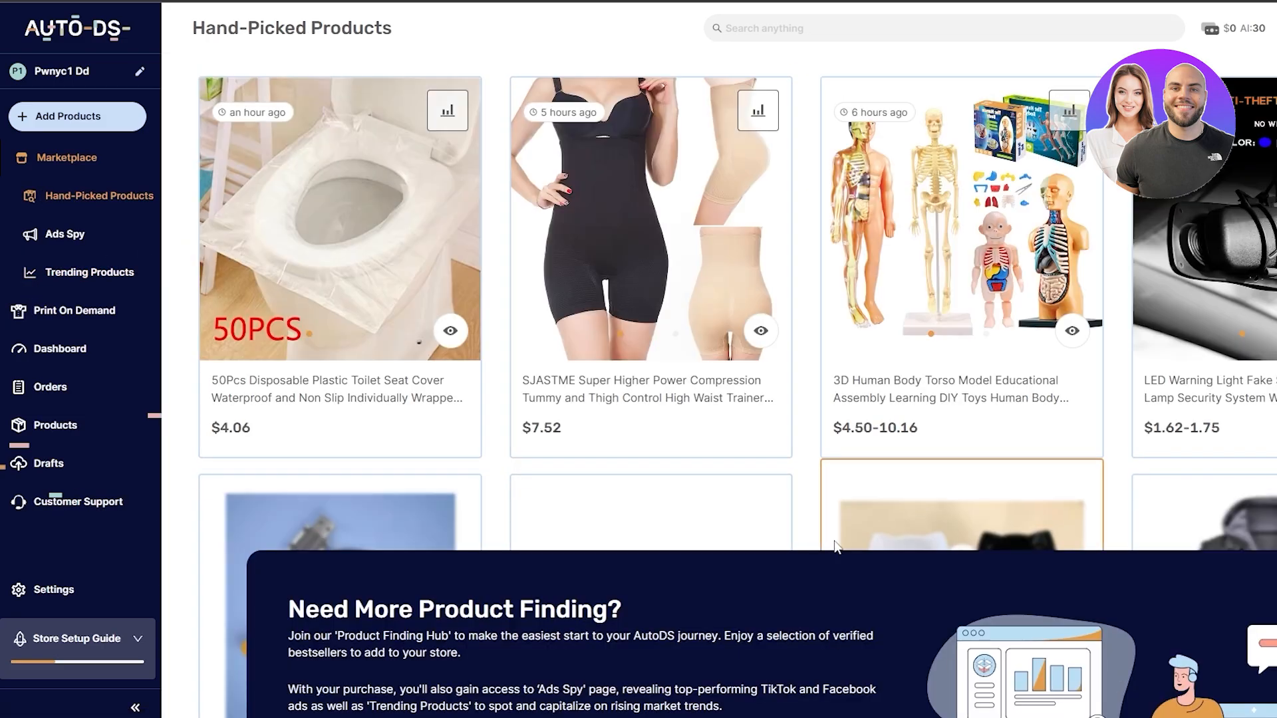
scroll(836, 546, "down", 3)
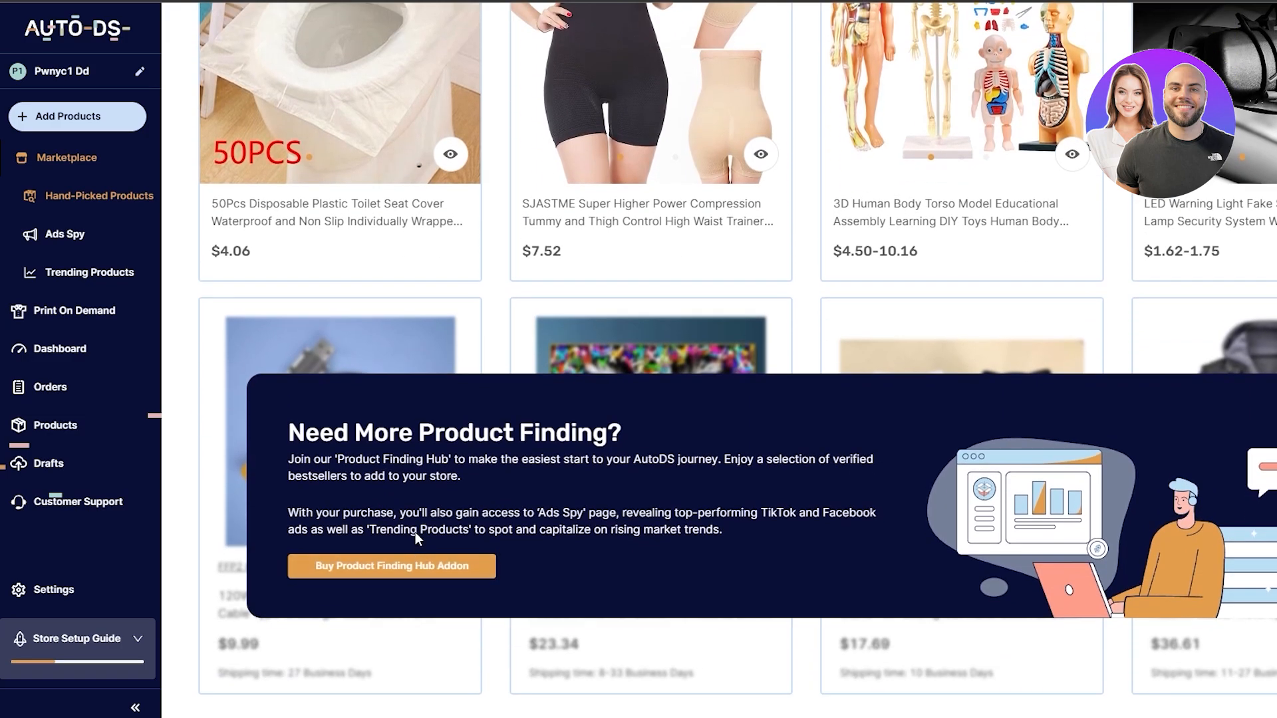
scroll(627, 582, "up", 3)
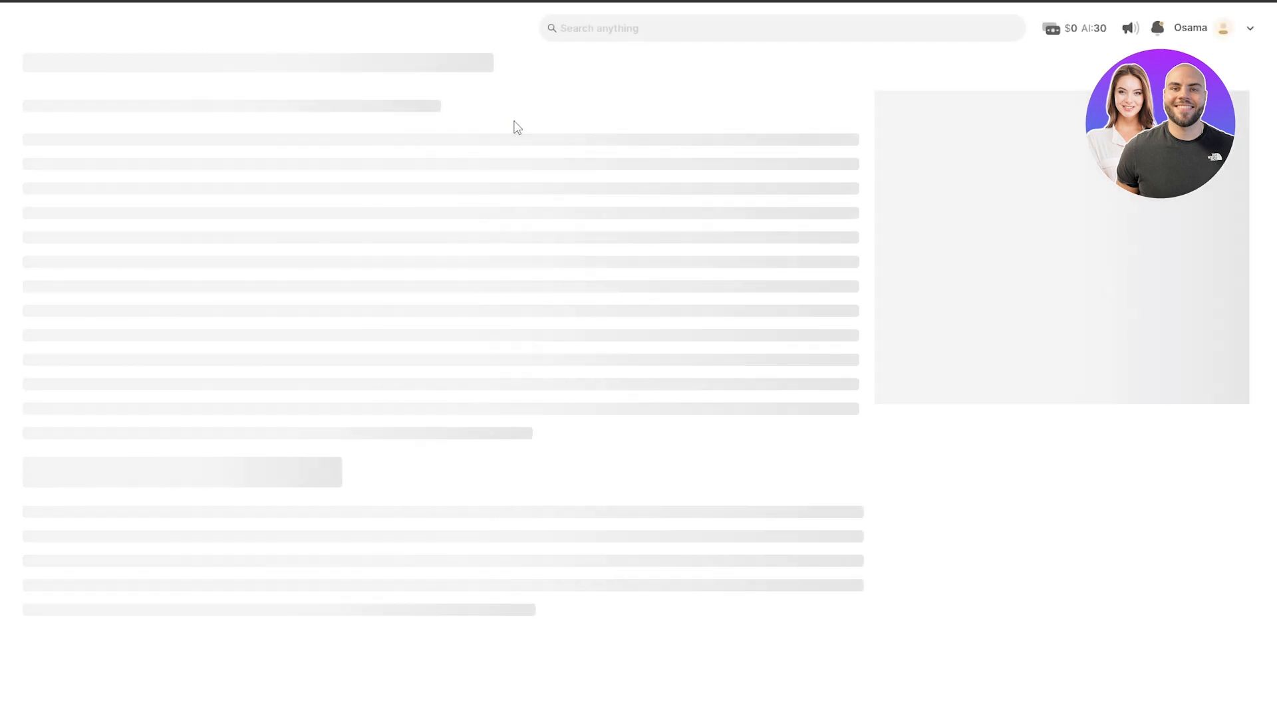
- Examine the LED warning light's product page, including its target audience, item cost, shipping and recommended products
scroll(678, 344, "down", 1)
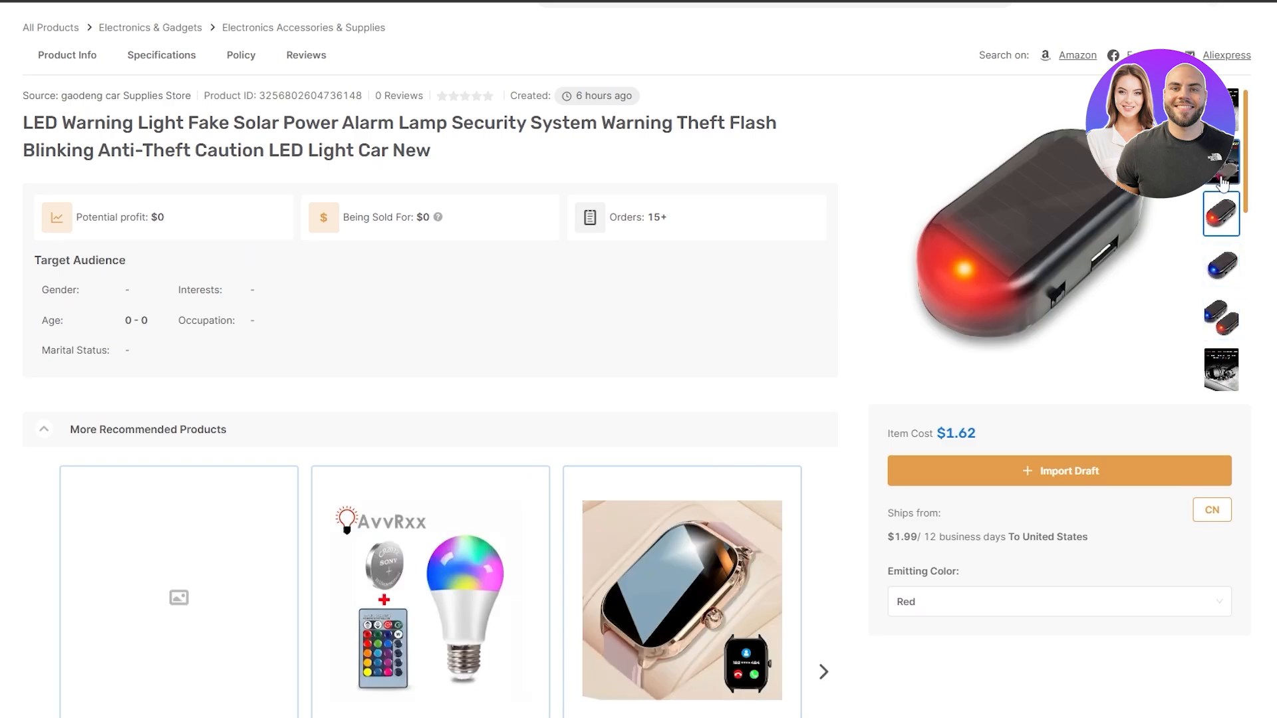
scroll(1238, 269, "down", 1)
scroll(1238, 269, "down", 2)
scroll(393, 353, "down", 3)
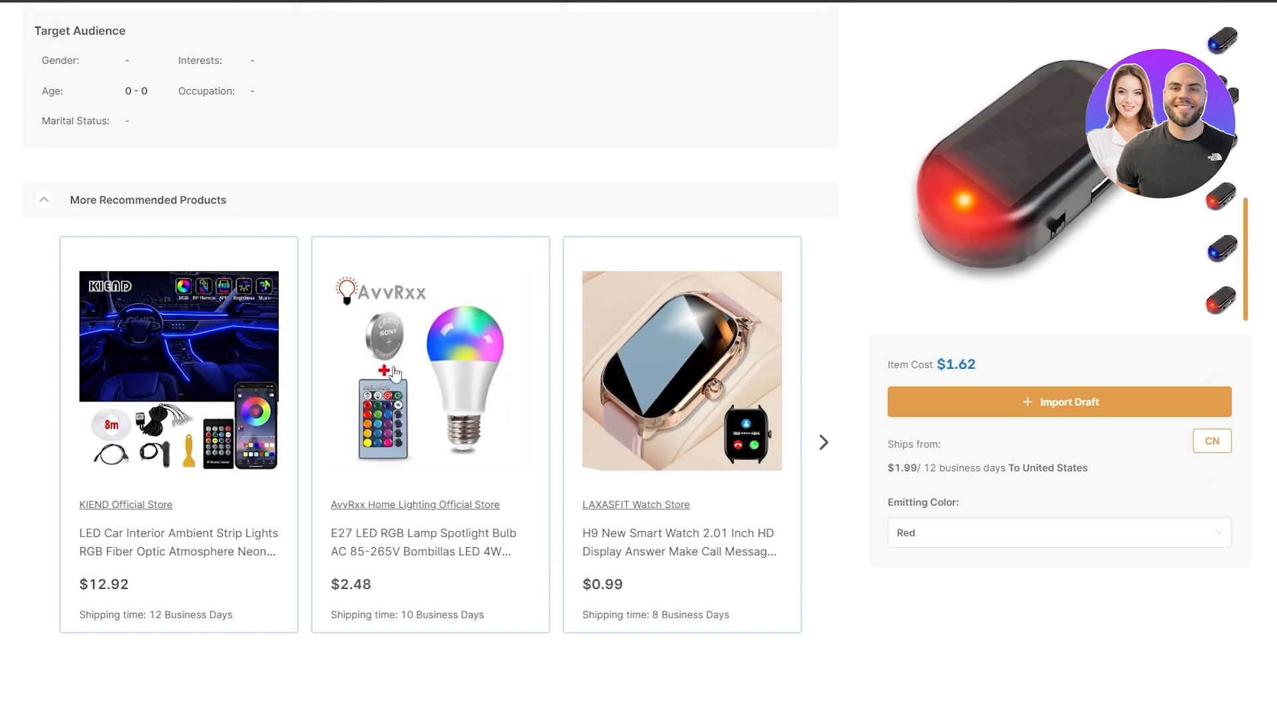
scroll(393, 353, "up", 4)
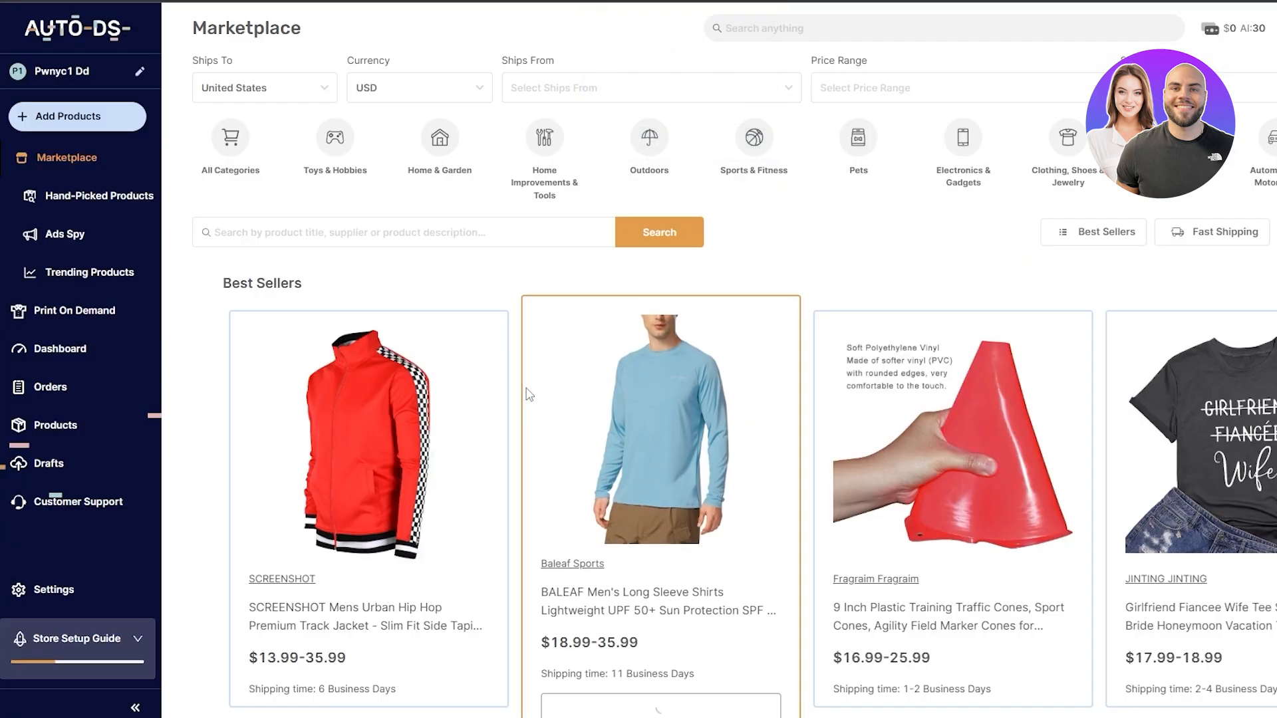
- Browse the Marketplace product categories from Best Sellers down to Home Improvements & Tools
scroll(536, 379, "down", 10)
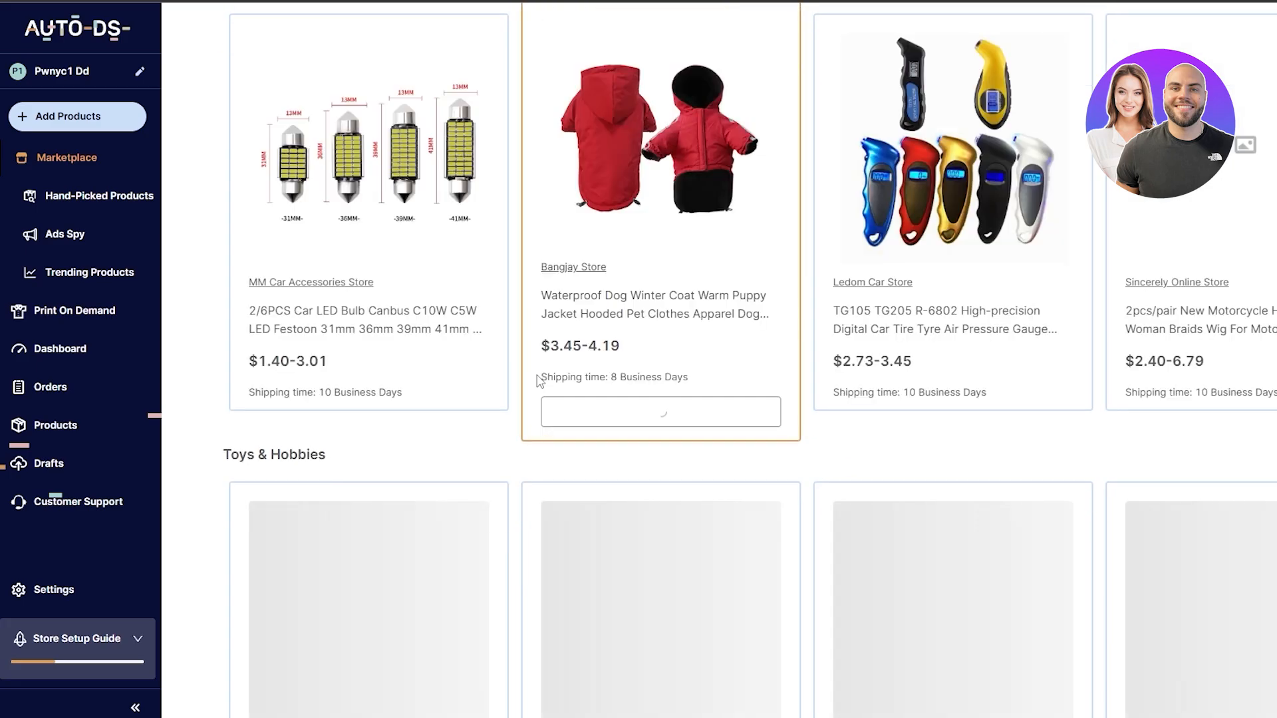
scroll(534, 380, "down", 8)
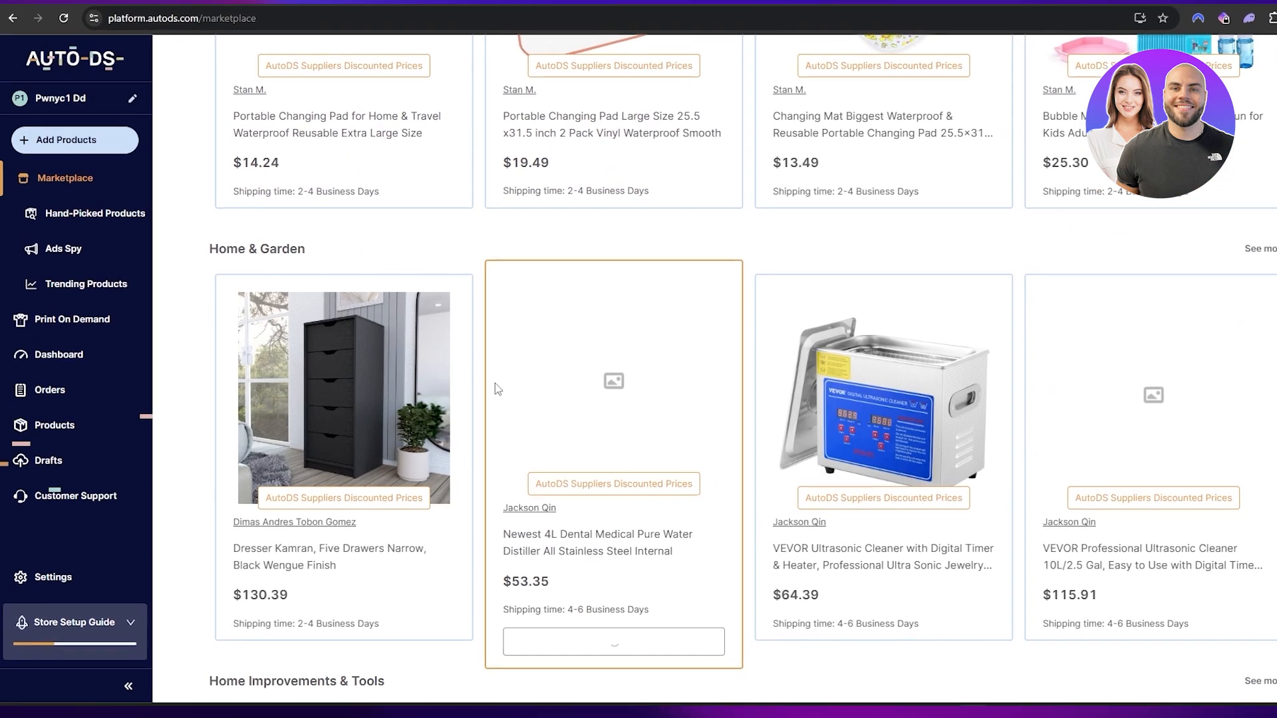
scroll(497, 389, "down", 5)
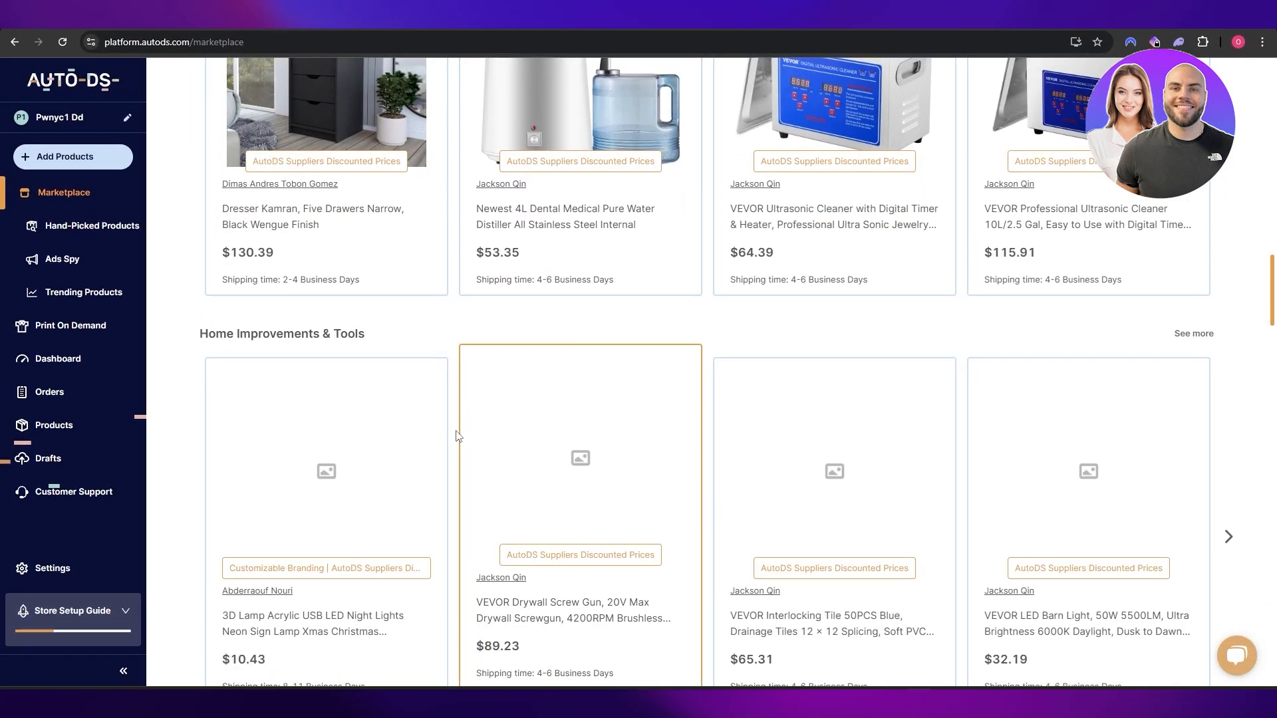
scroll(456, 435, "up", 2)
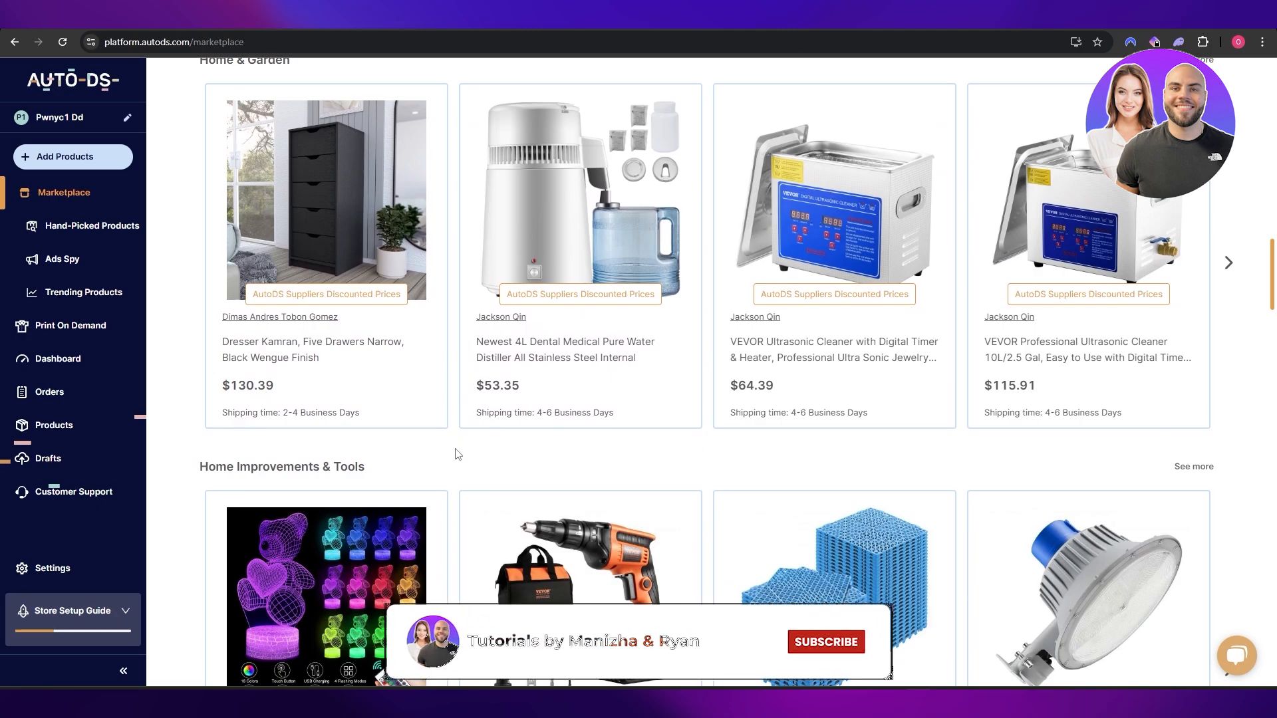